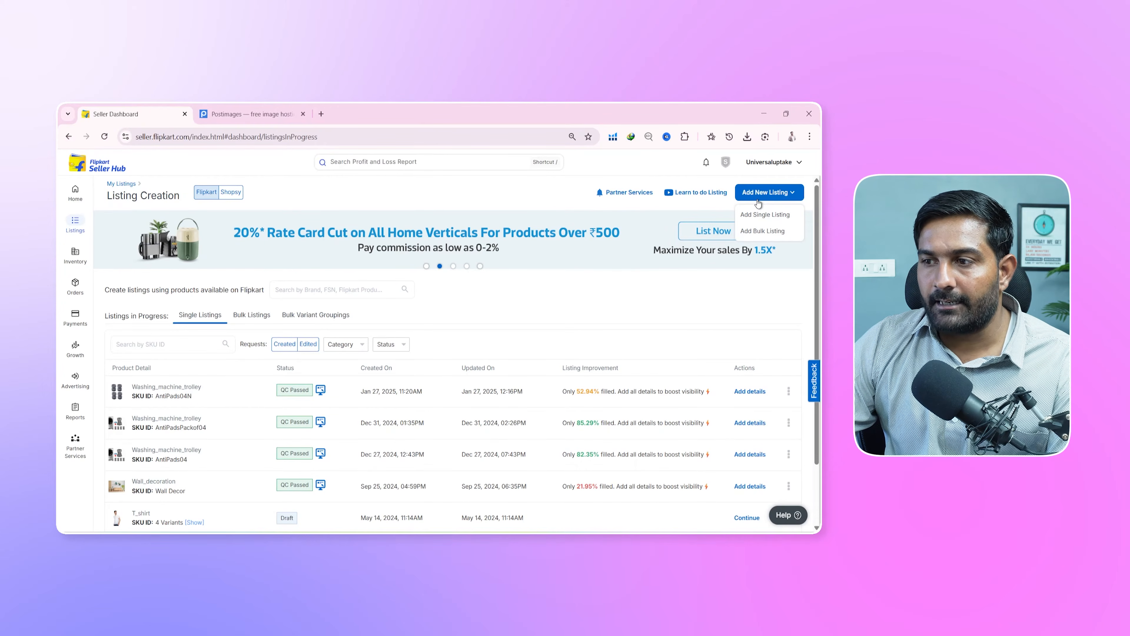
Start a bulk listing and search "T shirt" to choose the Clothing / Topwear / T Shirts vertical.
click(758, 236)
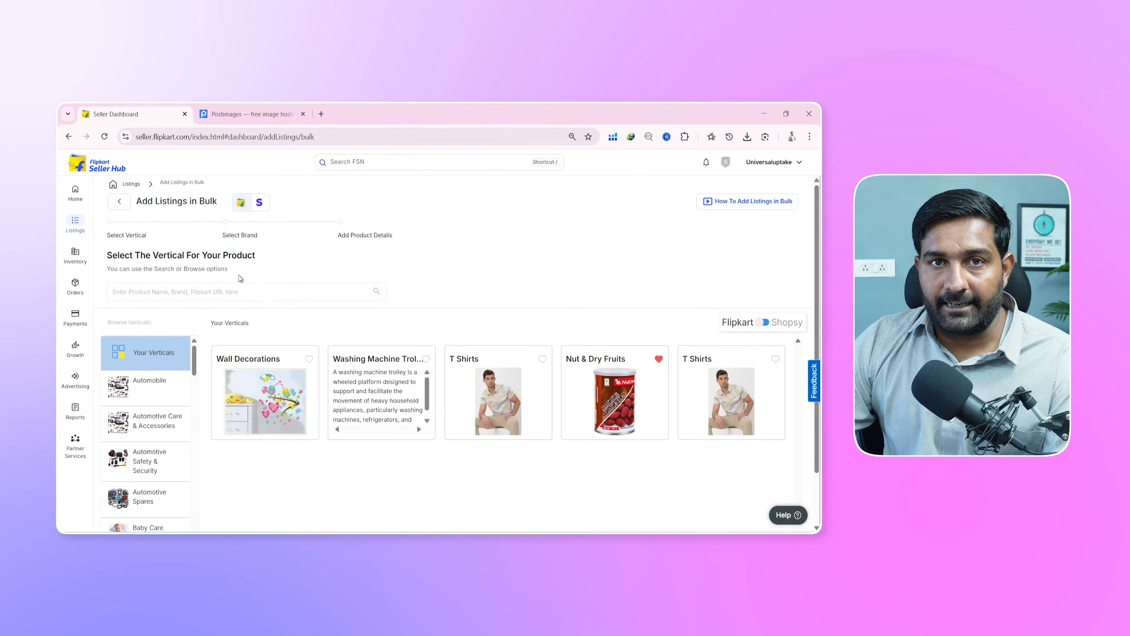
drag(155, 254, 183, 257)
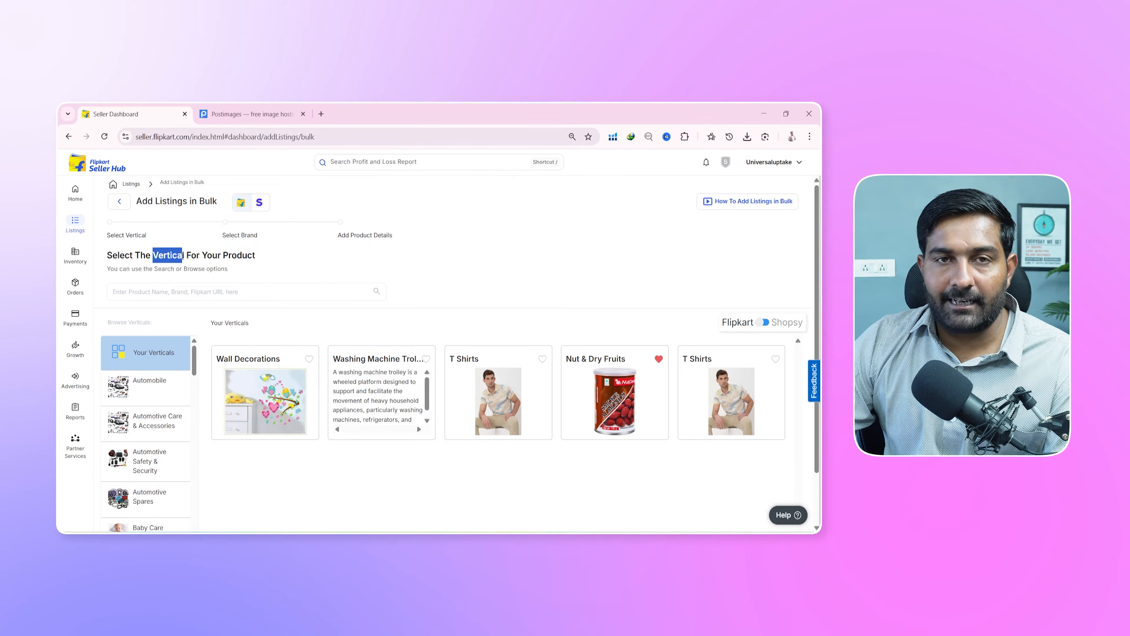
click(182, 287)
text(T)
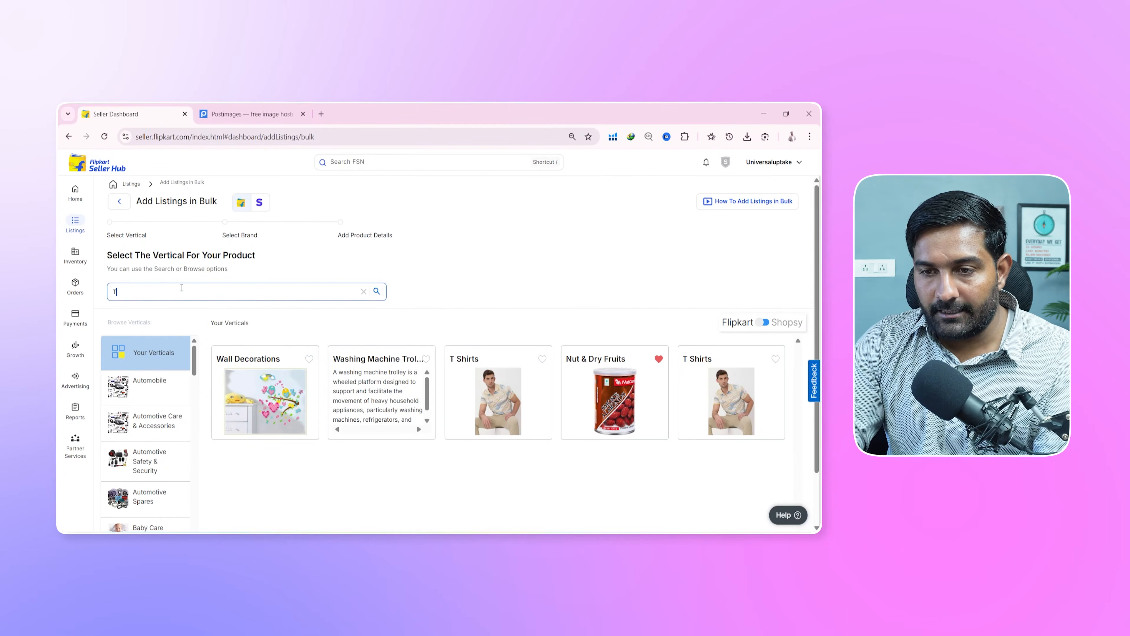
text( shirt)
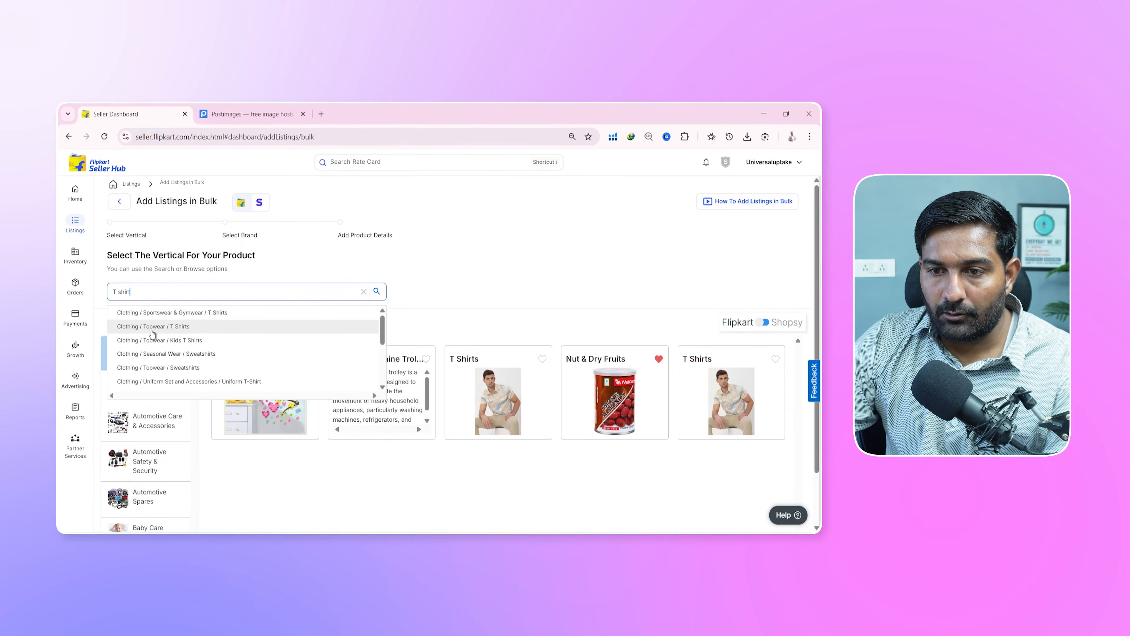
click(203, 327)
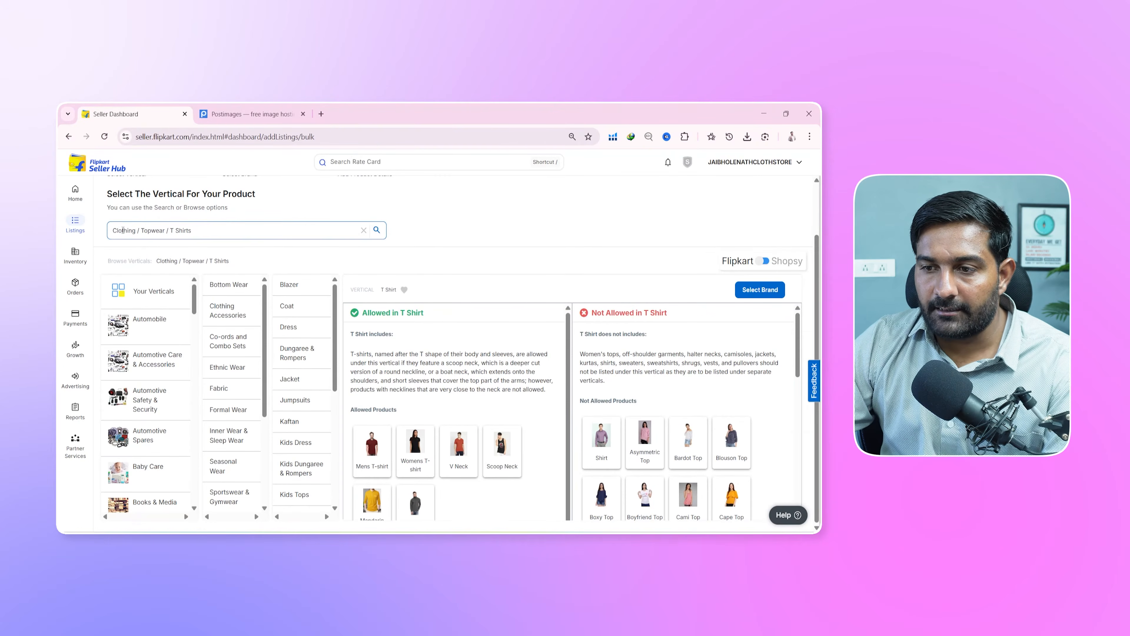
Review the products allowed in the T Shirt vertical and proceed to brand selection with Mens T-shirt.
drag(361, 313, 426, 317)
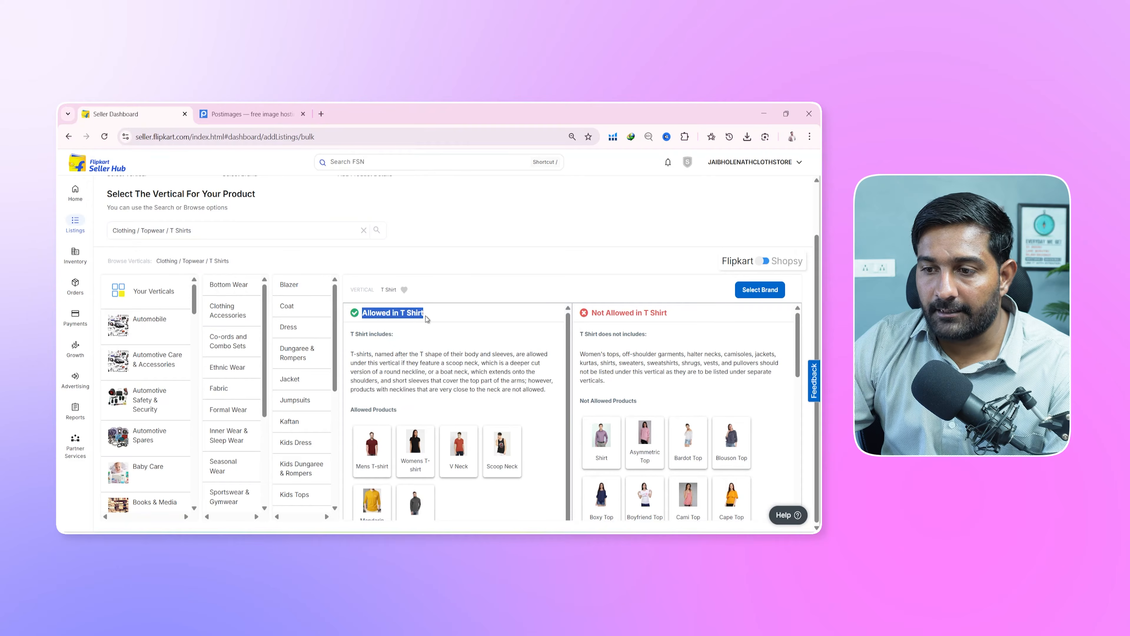
scroll(426, 320, down, 1)
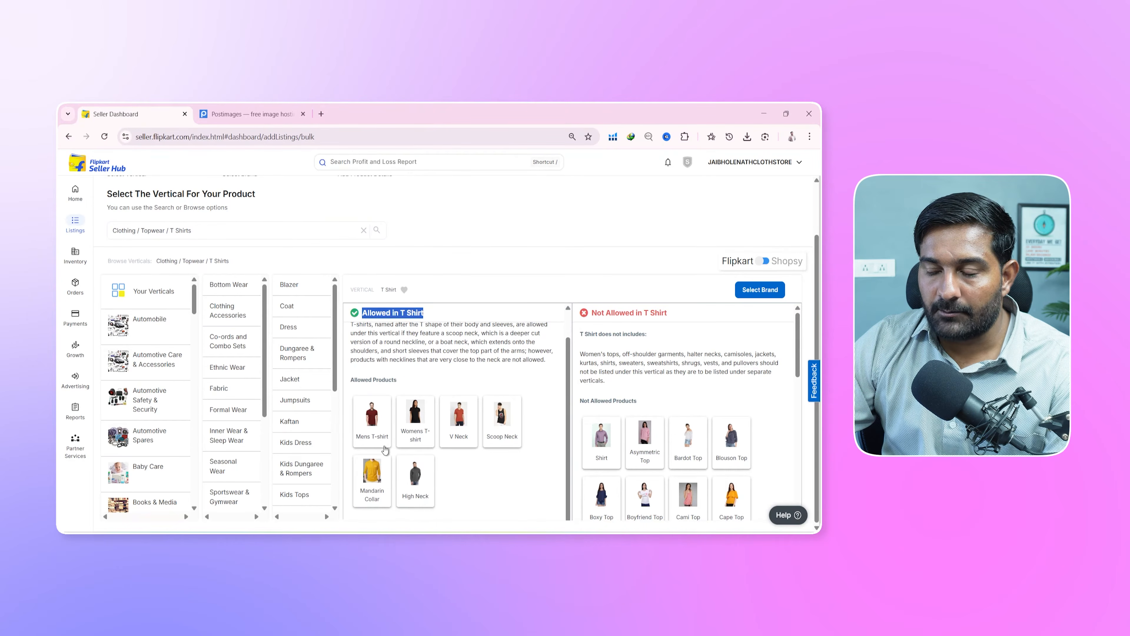
click(376, 432)
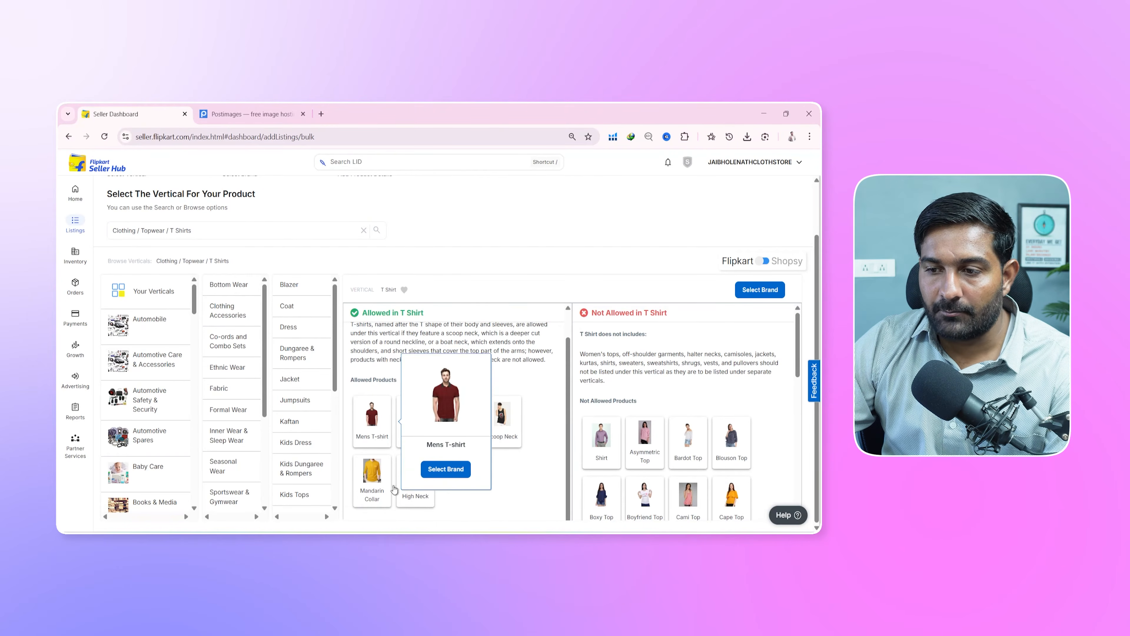
click(446, 469)
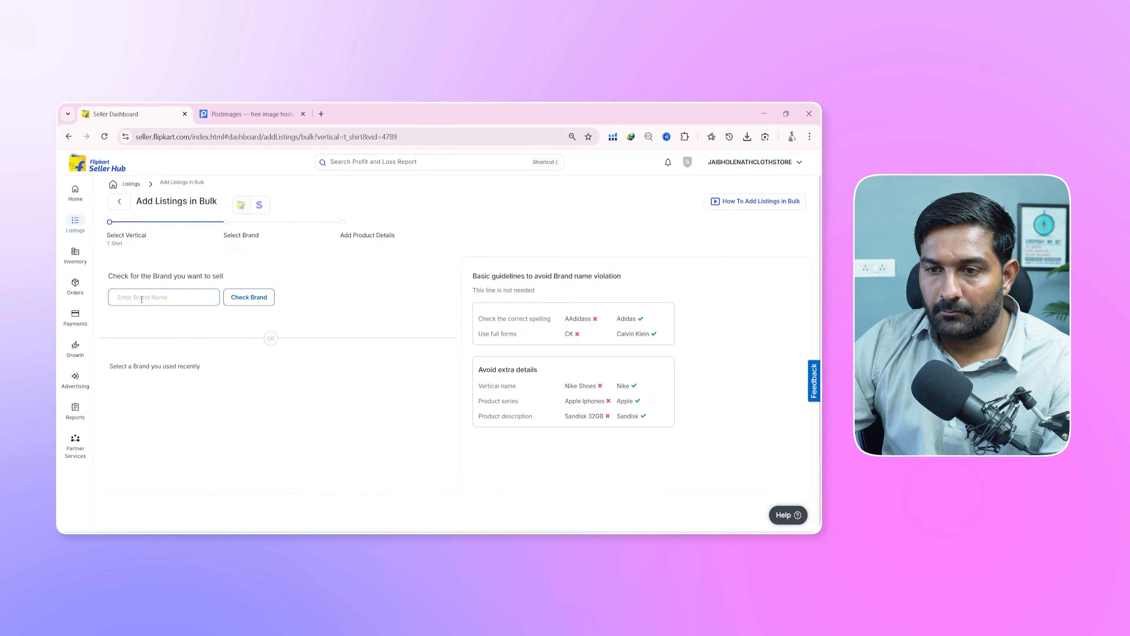
Check the brand name "Seller bandhu" and create a new listing under it.
click(142, 298)
text(Seller bandhu)
key(Return)
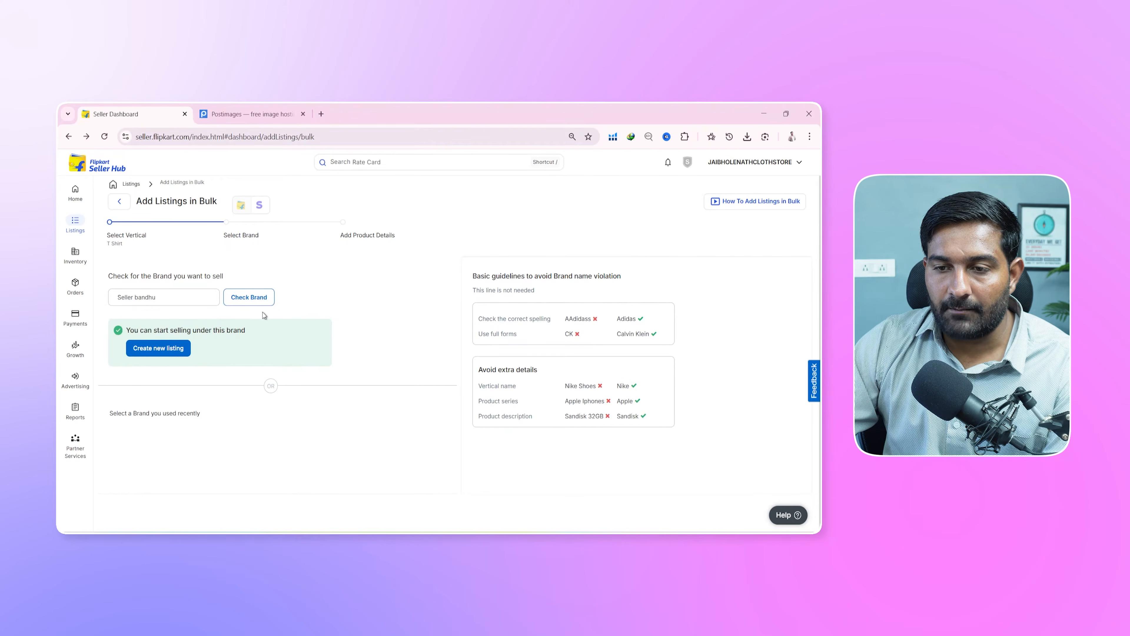
click(173, 350)
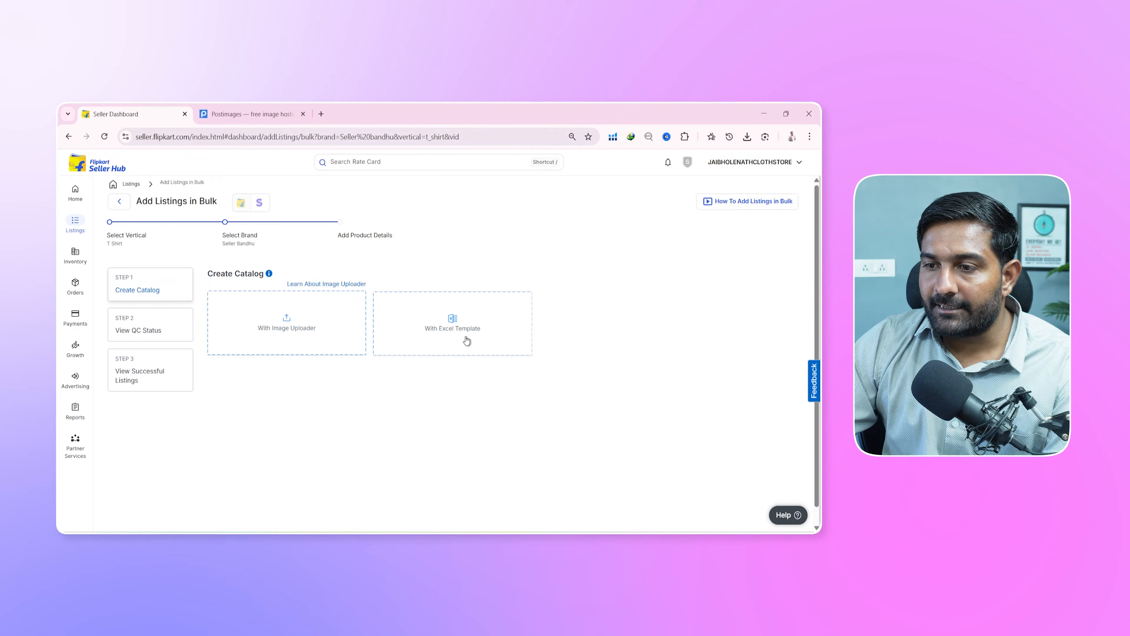
Choose catalog creation with an Excel template, download the T-shirt template and open the downloaded file in Excel.
click(443, 331)
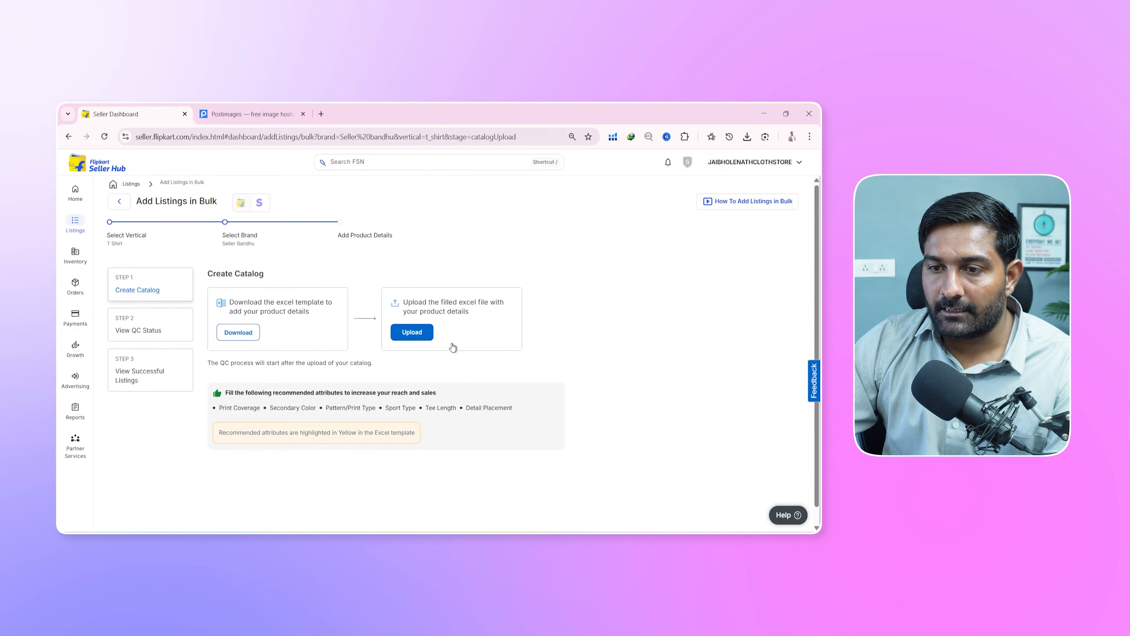
click(236, 332)
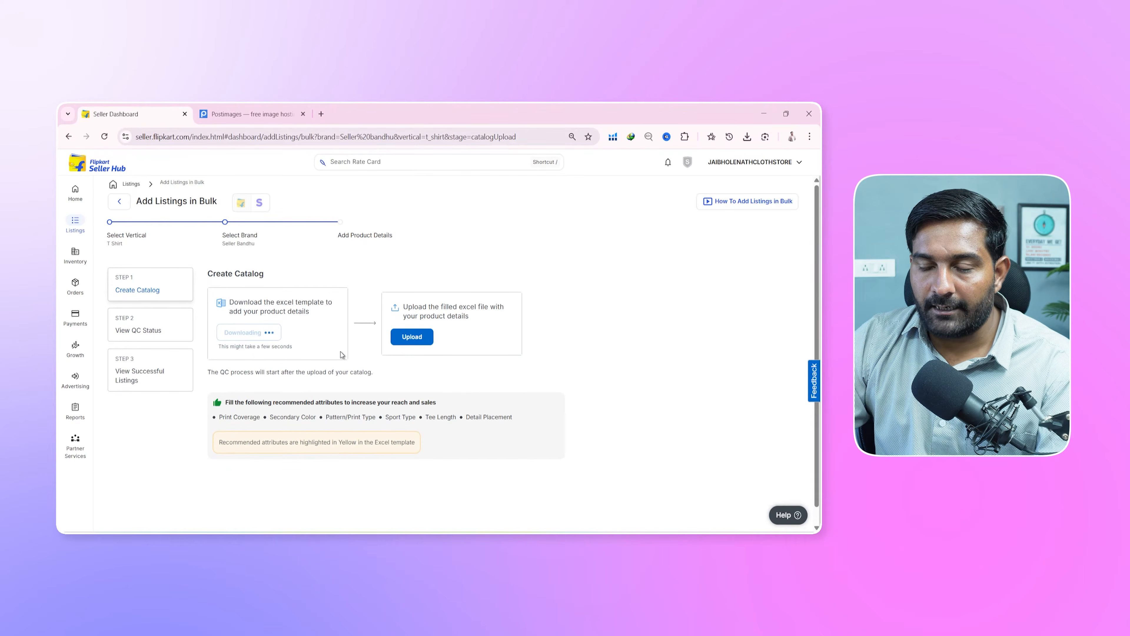
click(747, 139)
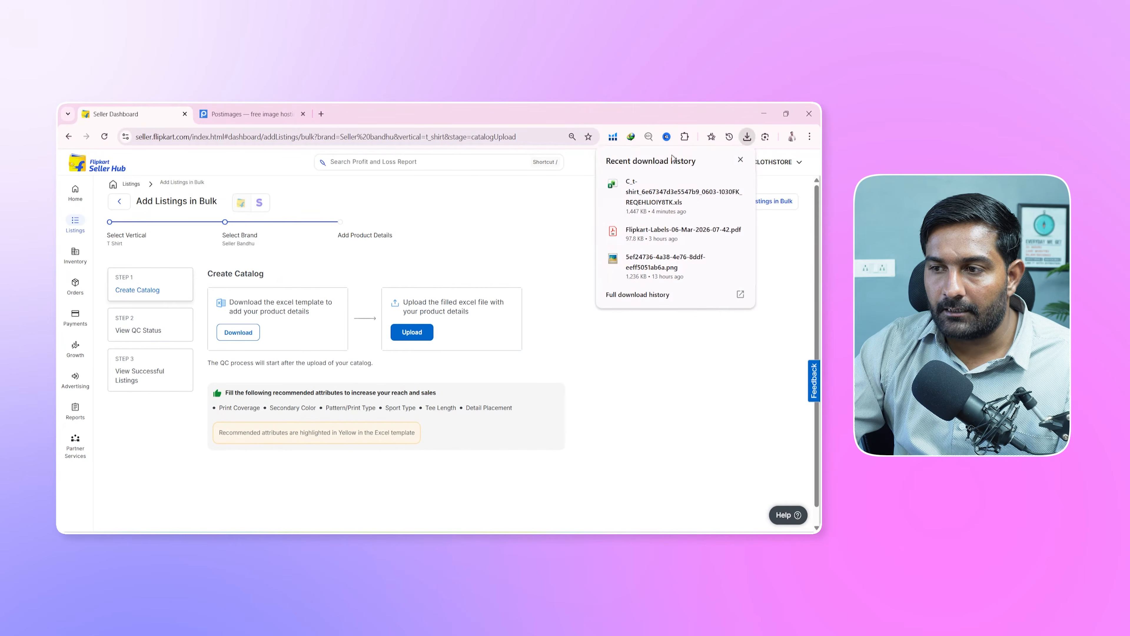
click(661, 196)
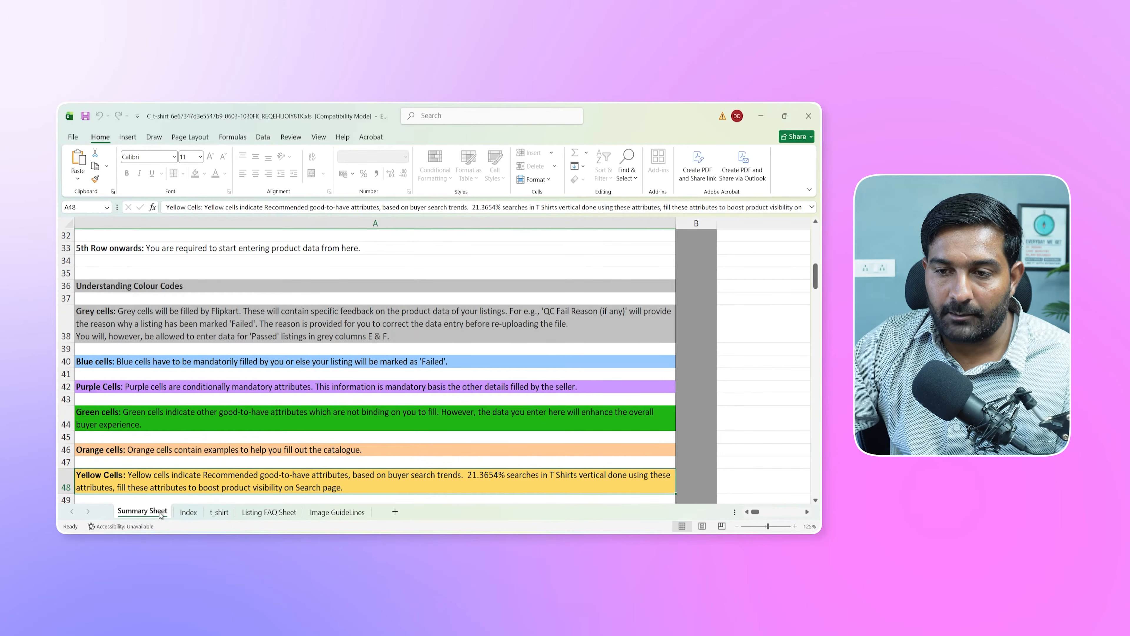
Read the attribute usage and listing attribute explanations on the Summary Sheet.
scroll(359, 343, down, 4)
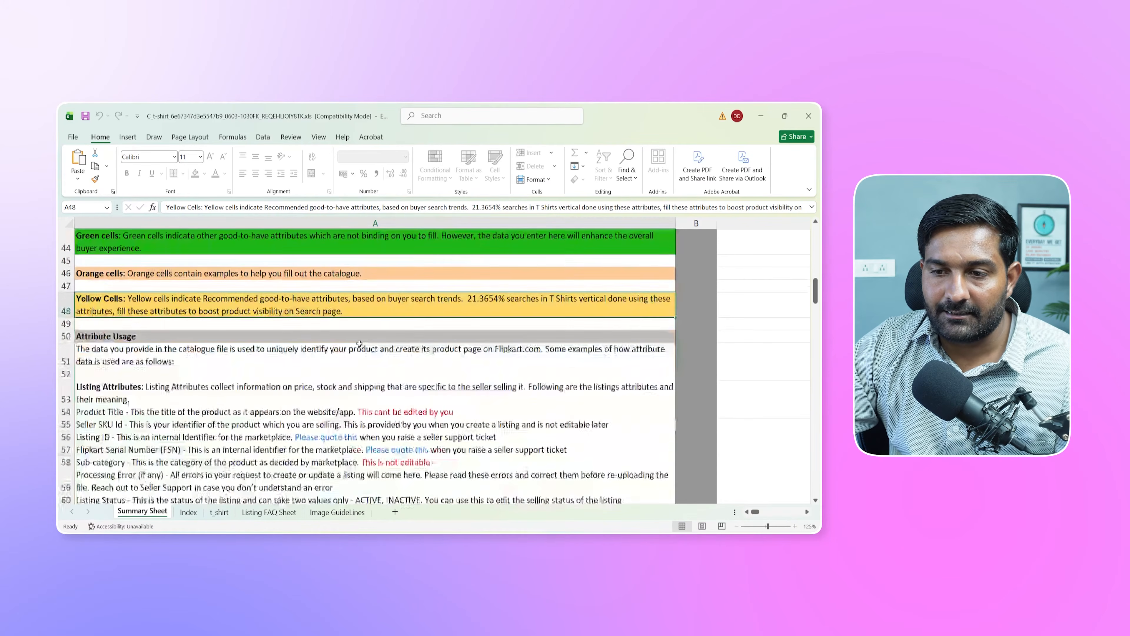
scroll(359, 343, down, 3)
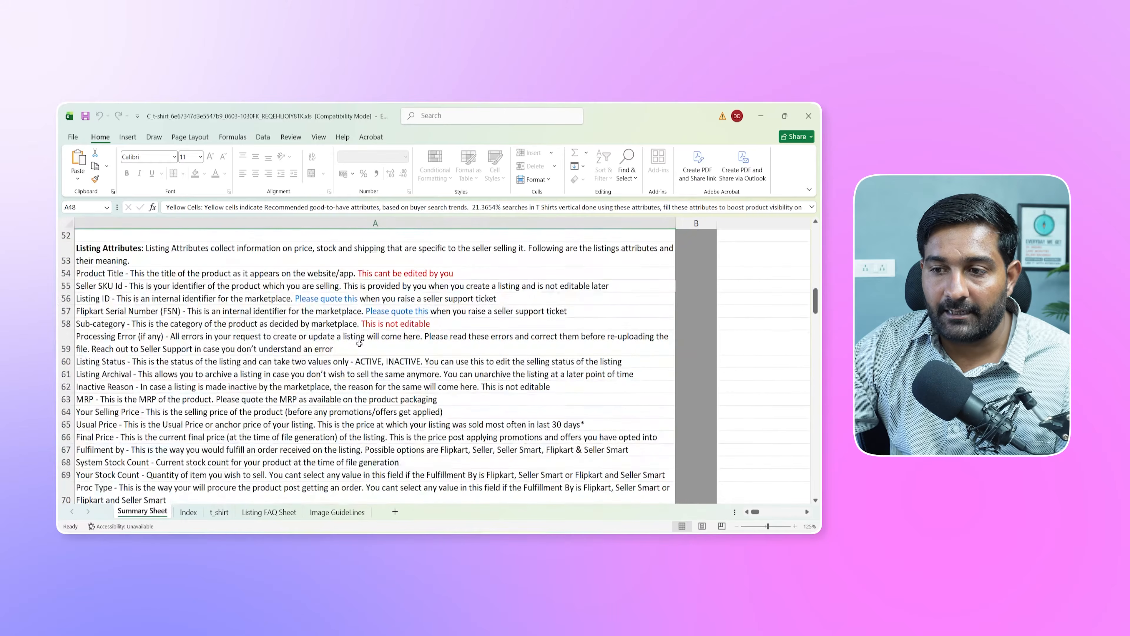
scroll(359, 343, down, 7)
scroll(298, 387, up, 18)
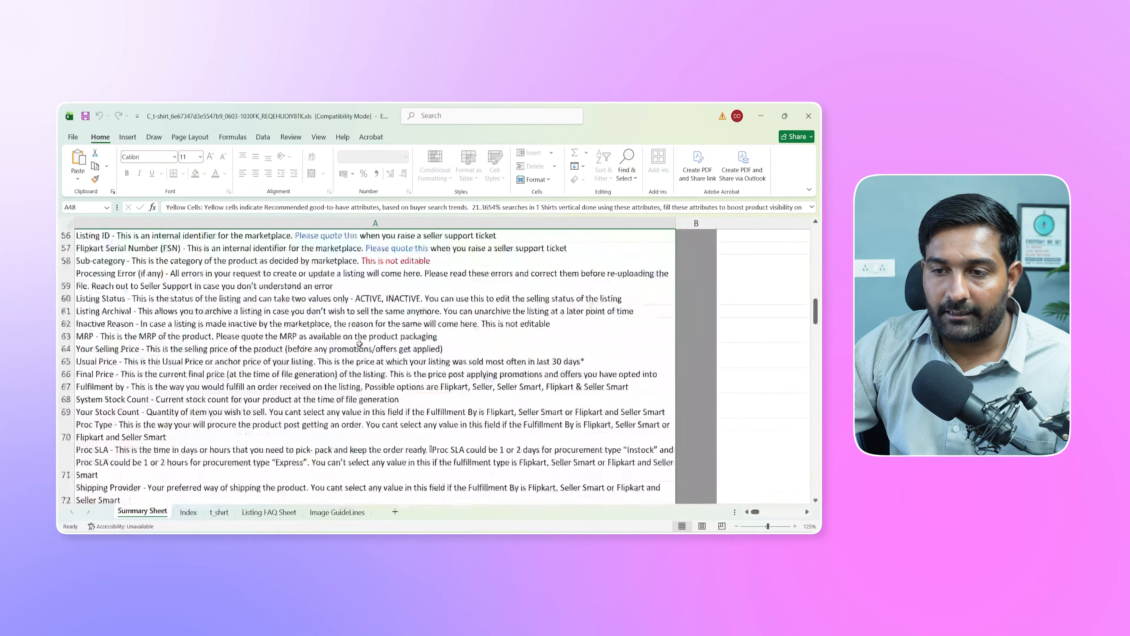
scroll(437, 328, down, 9)
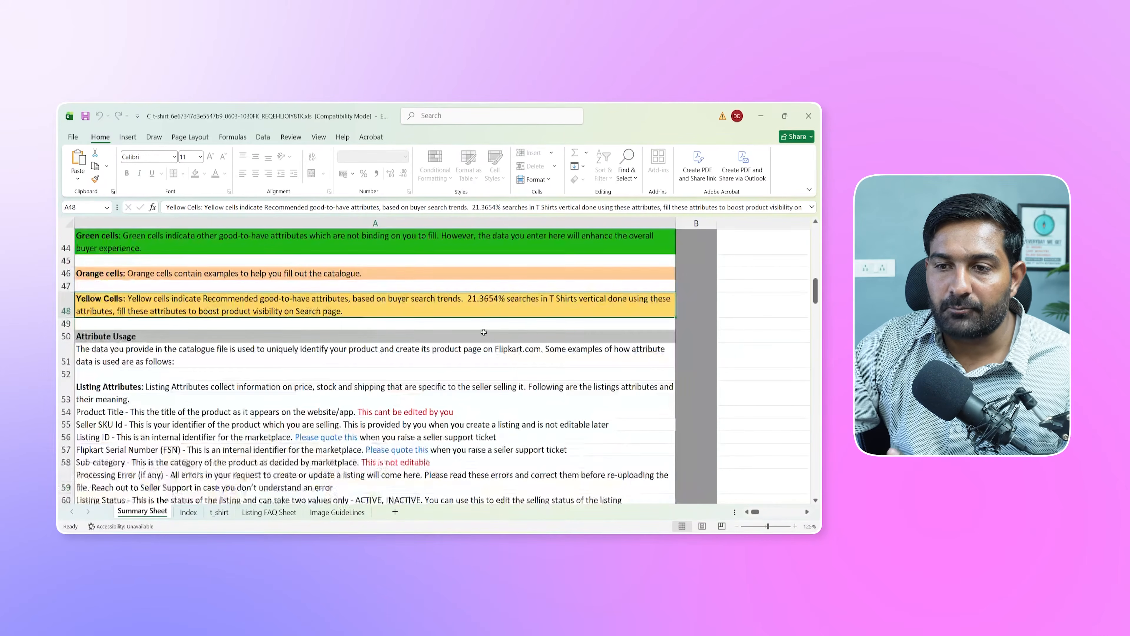
scroll(484, 331, down, 2)
Examine the Summary Sheet's colour code rules for blue, purple, green, orange and yellow cells.
scroll(351, 439, up, 8)
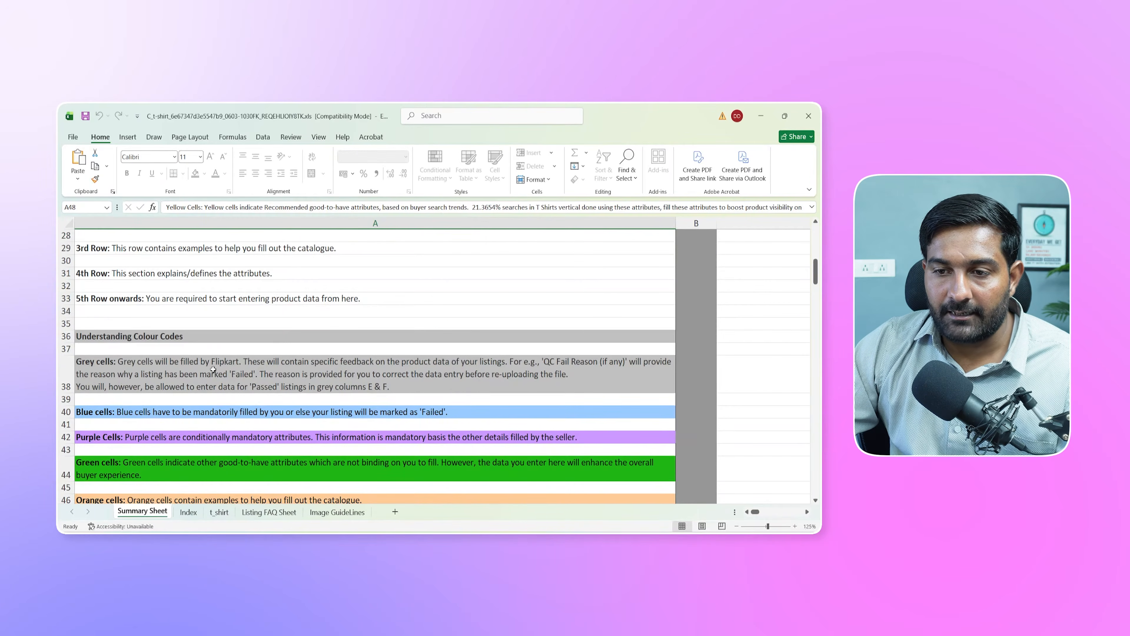
scroll(186, 354, down, 2)
click(107, 360)
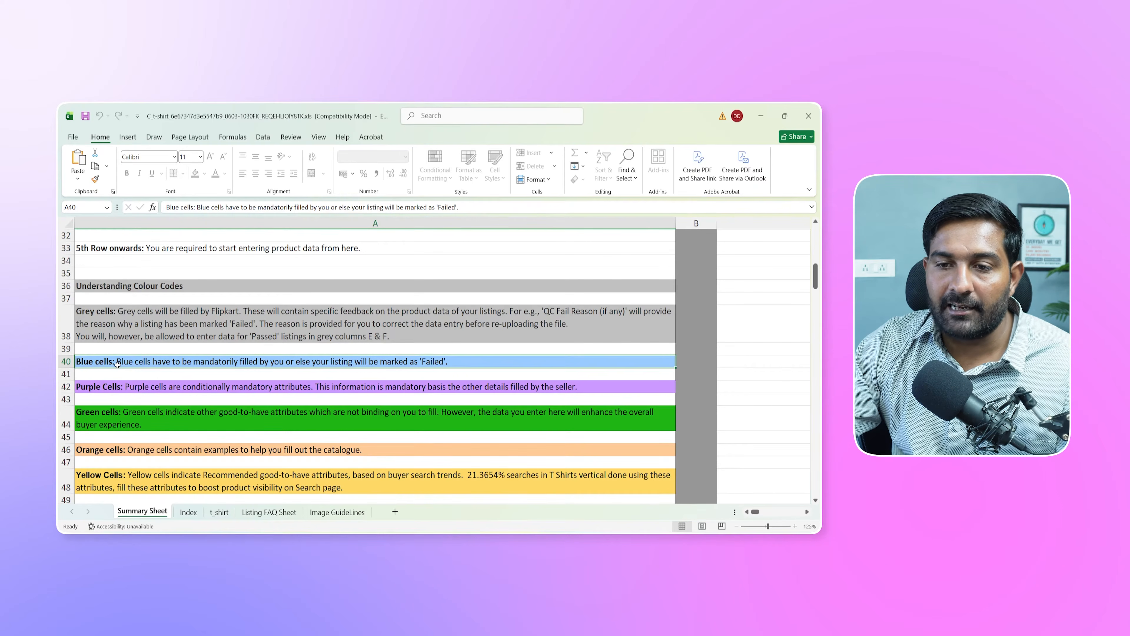
click(130, 387)
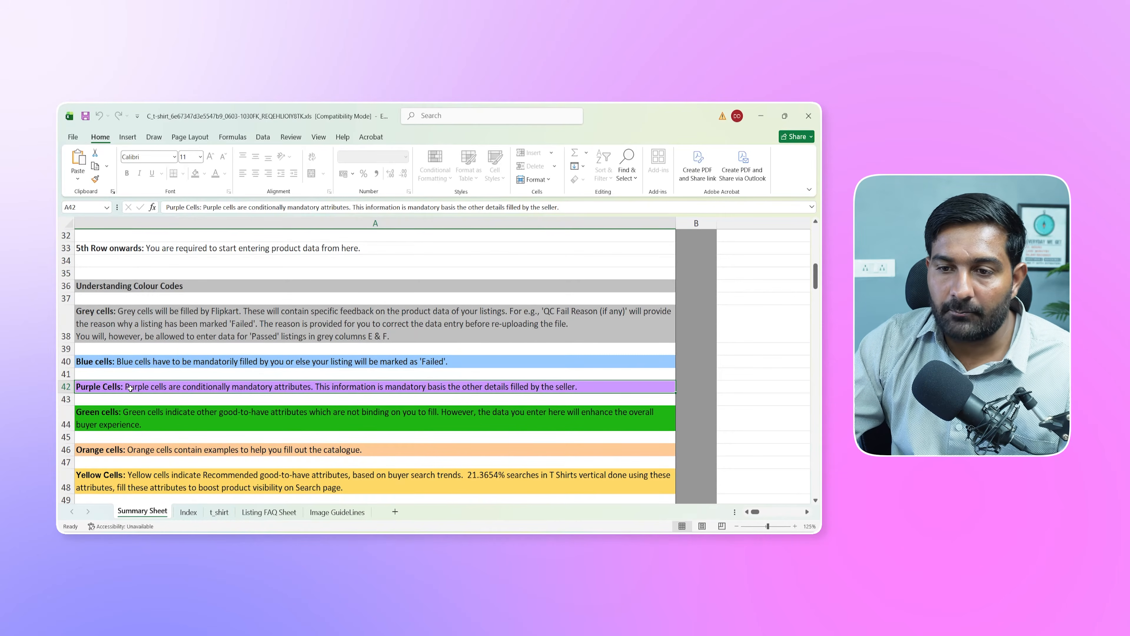
click(144, 361)
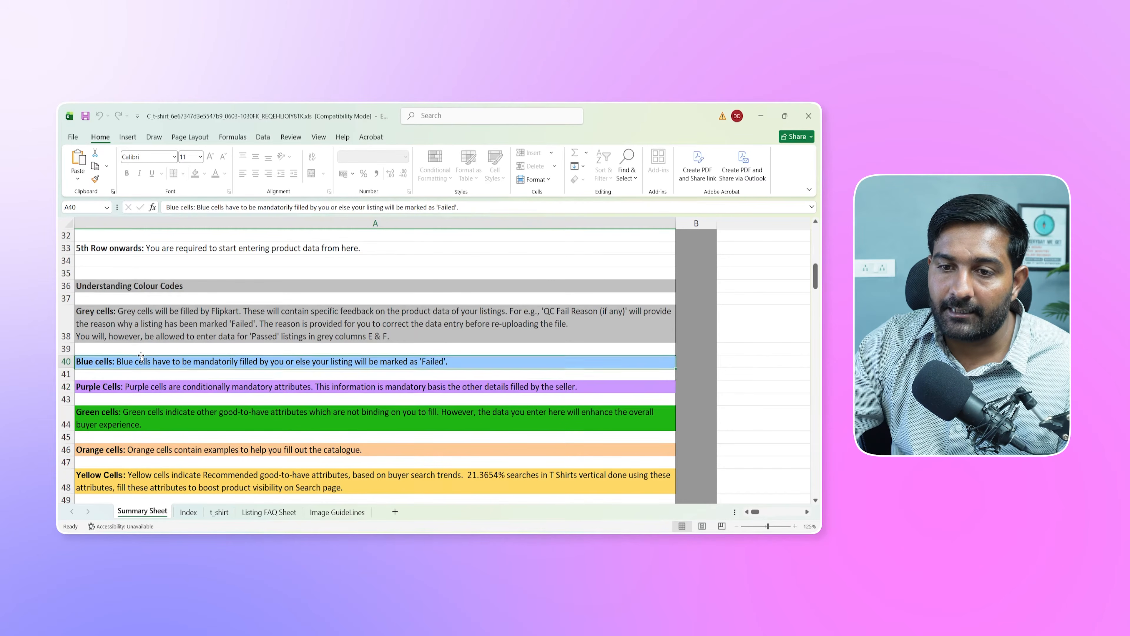
click(127, 388)
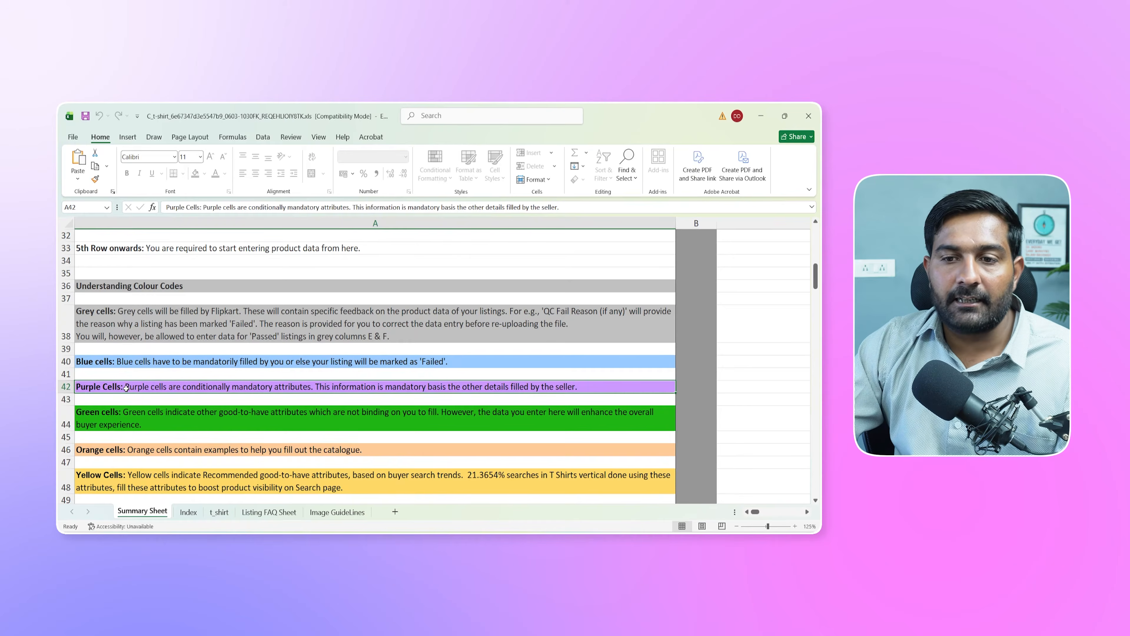
click(146, 424)
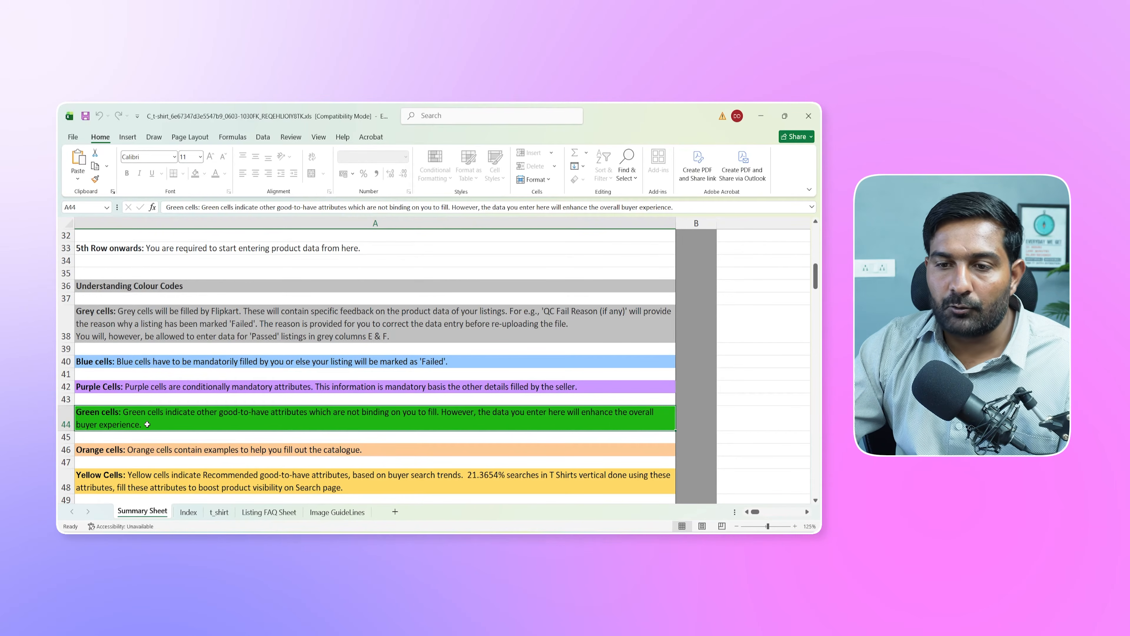
scroll(147, 424, down, 3)
click(219, 326)
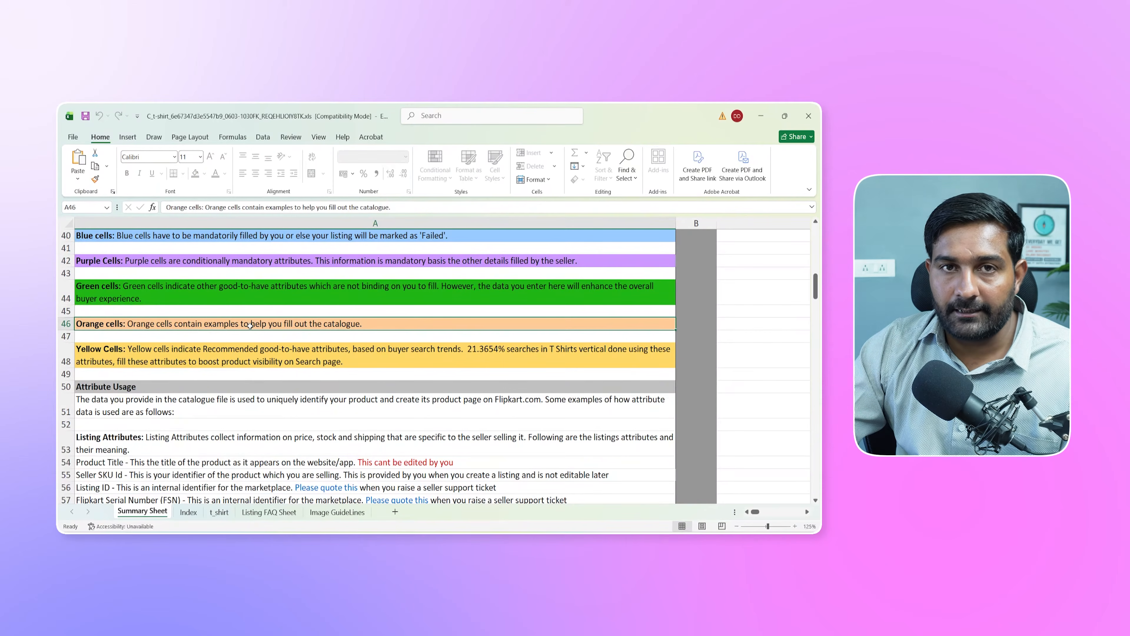
click(197, 360)
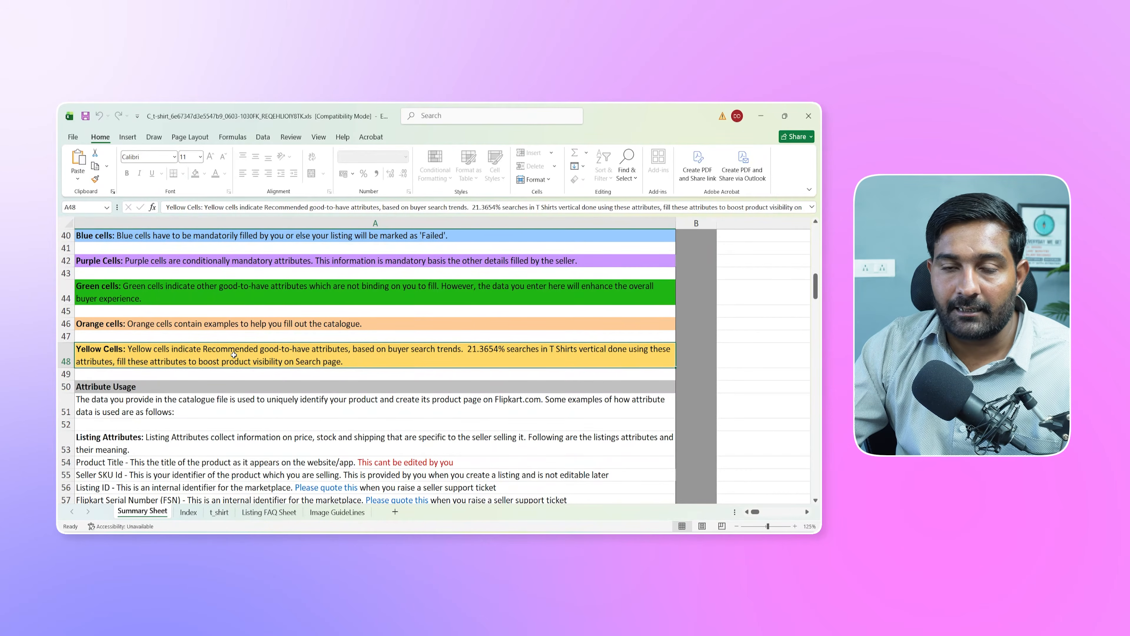
Review the allowed values for fit, neck type and size on the Index sheet.
click(191, 511)
scroll(594, 401, down, 8)
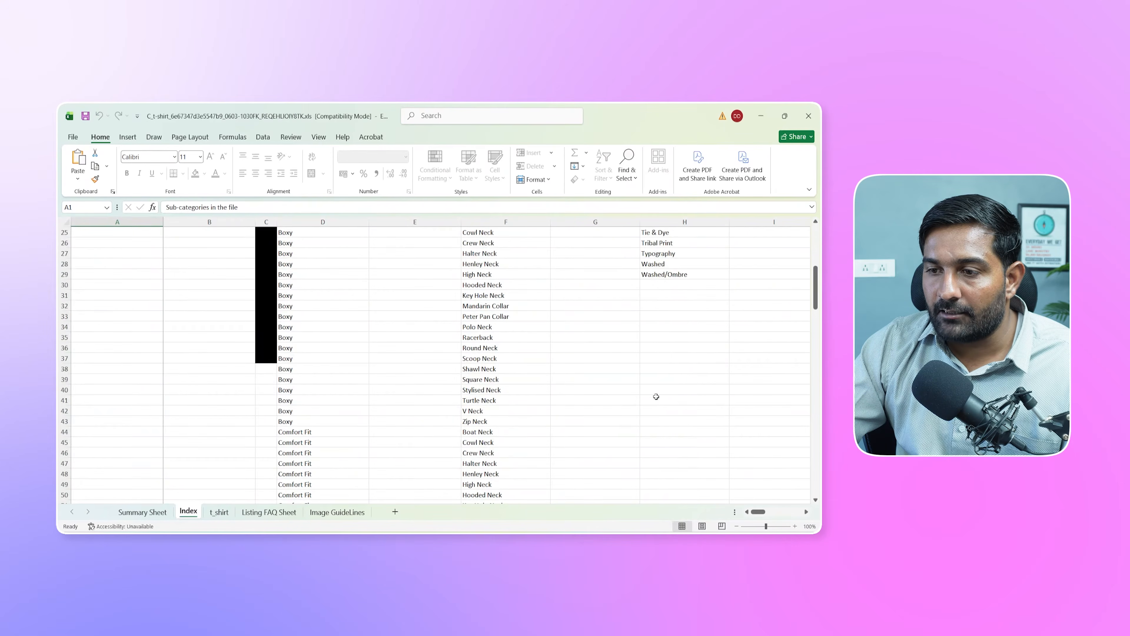
scroll(658, 401, up, 8)
click(508, 272)
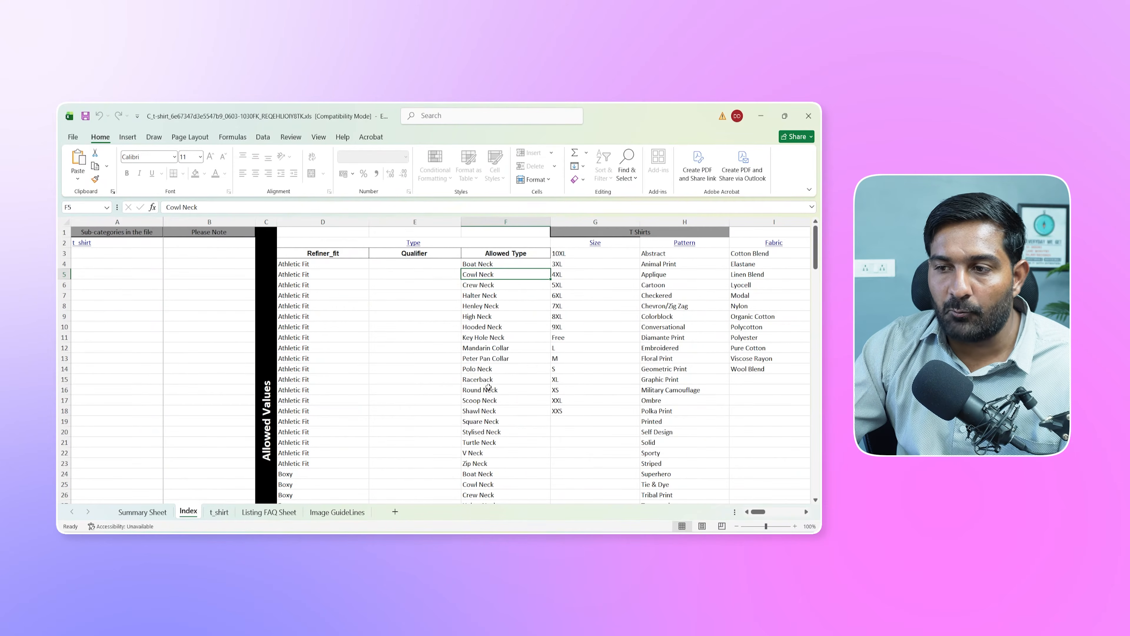
click(506, 363)
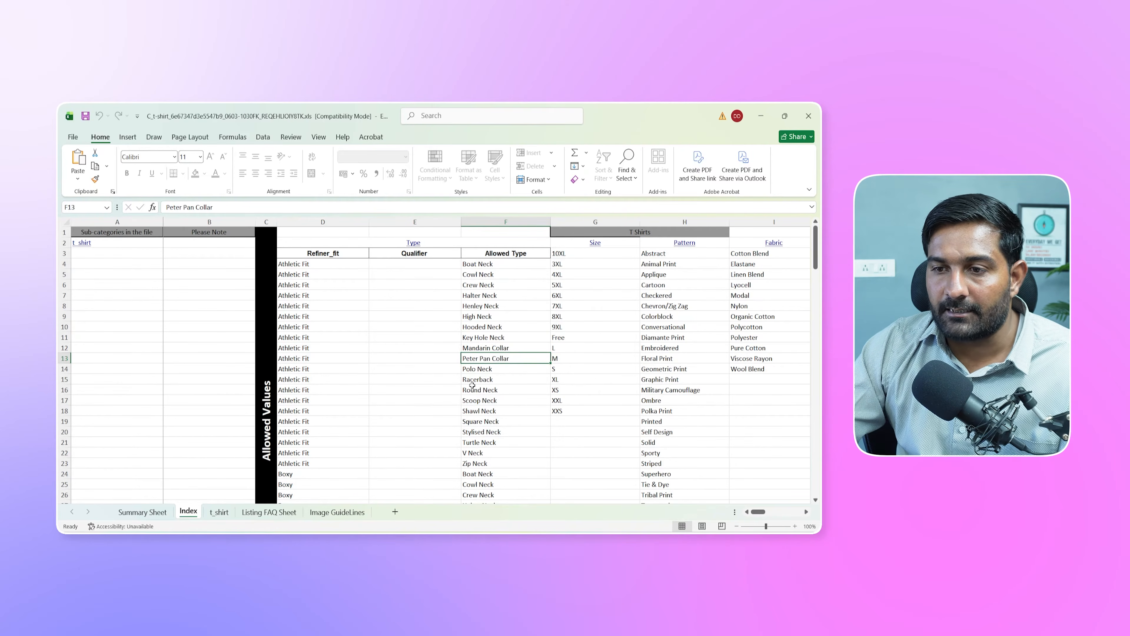
click(335, 267)
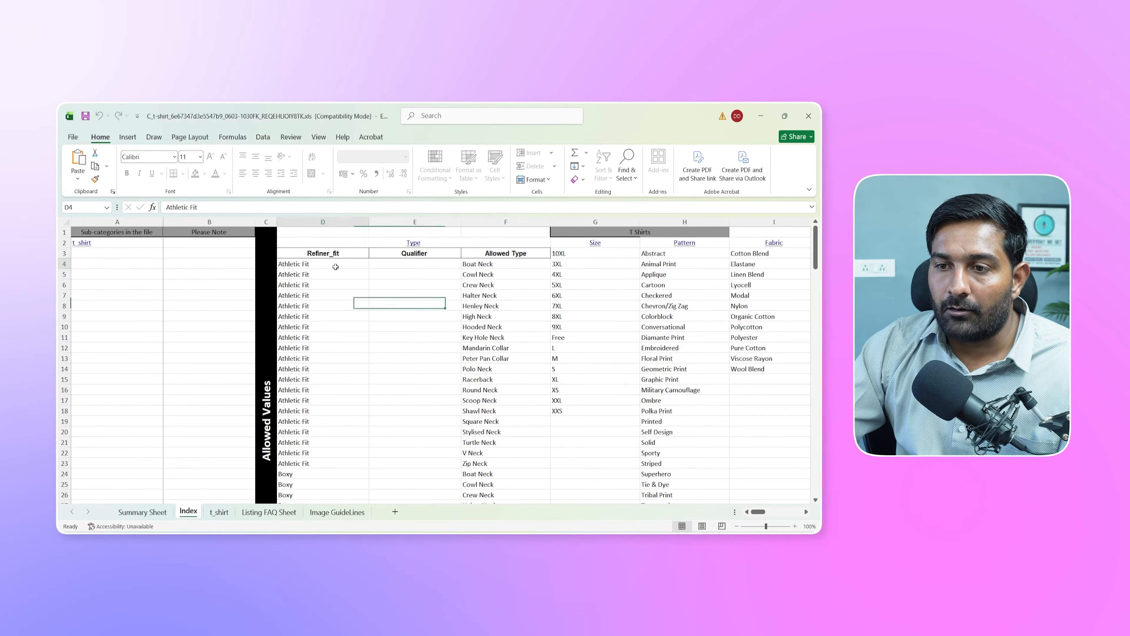
click(328, 297)
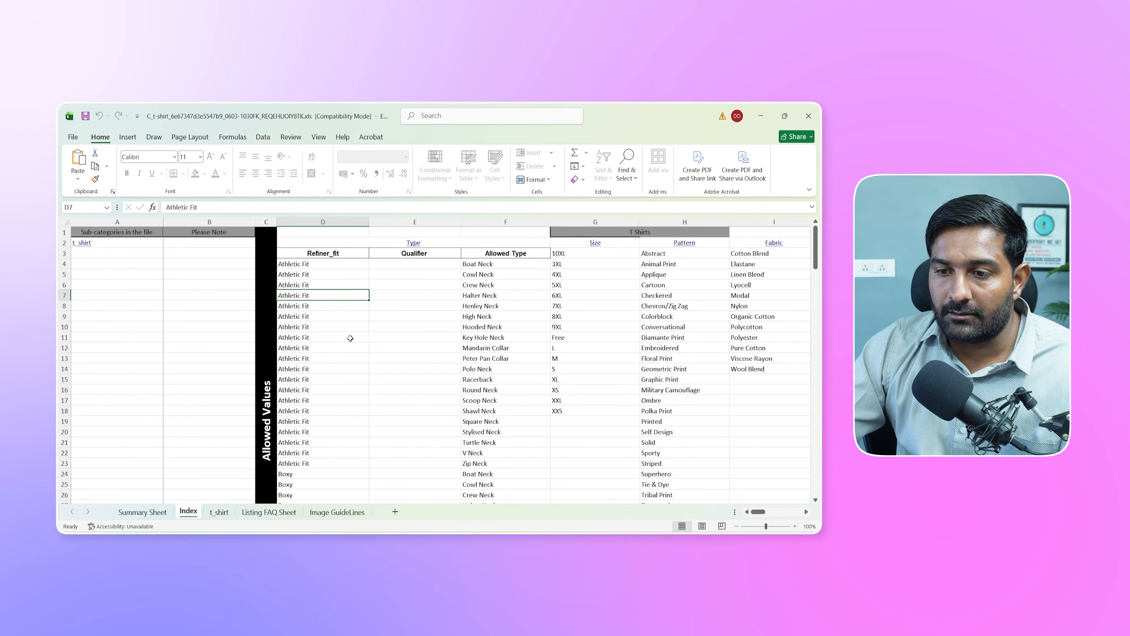
scroll(338, 444, down, 9)
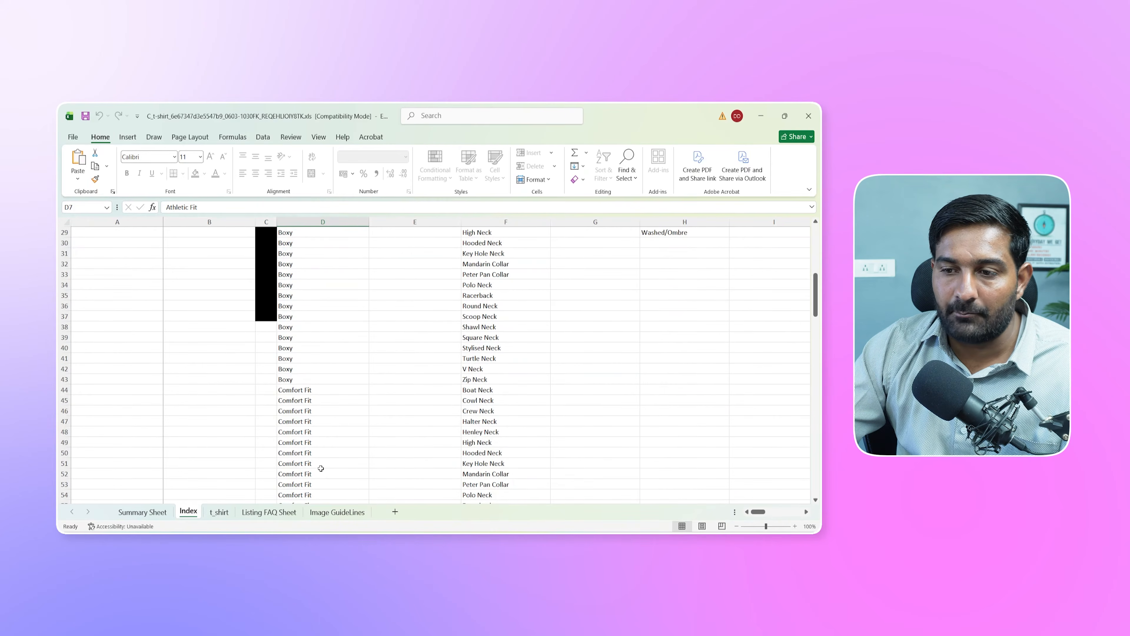
scroll(321, 467, up, 9)
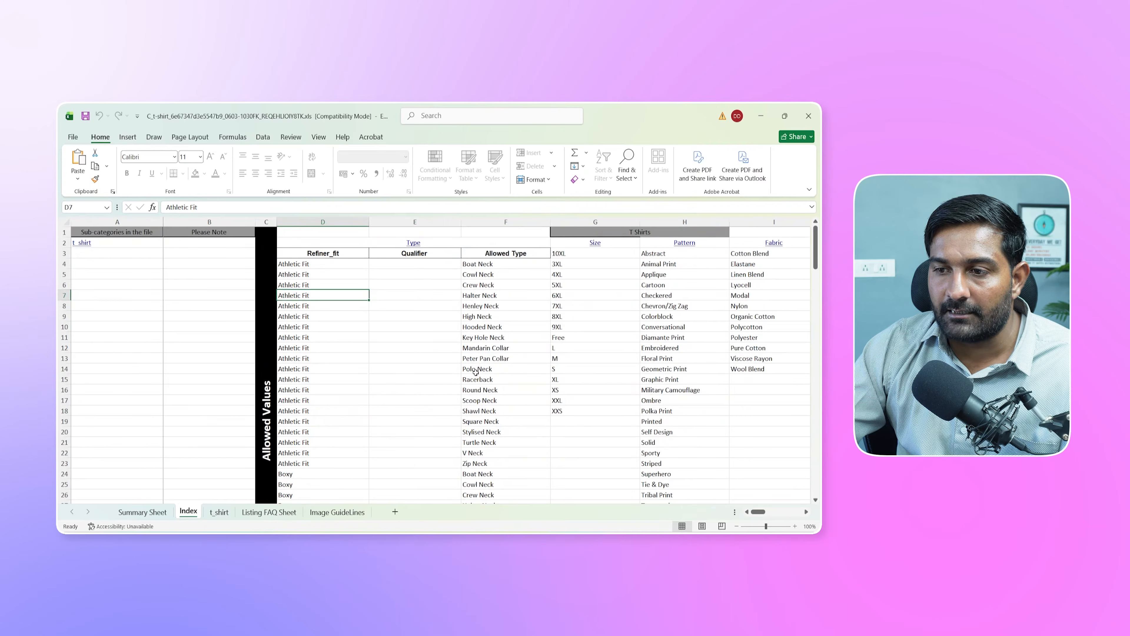
click(475, 378)
click(609, 294)
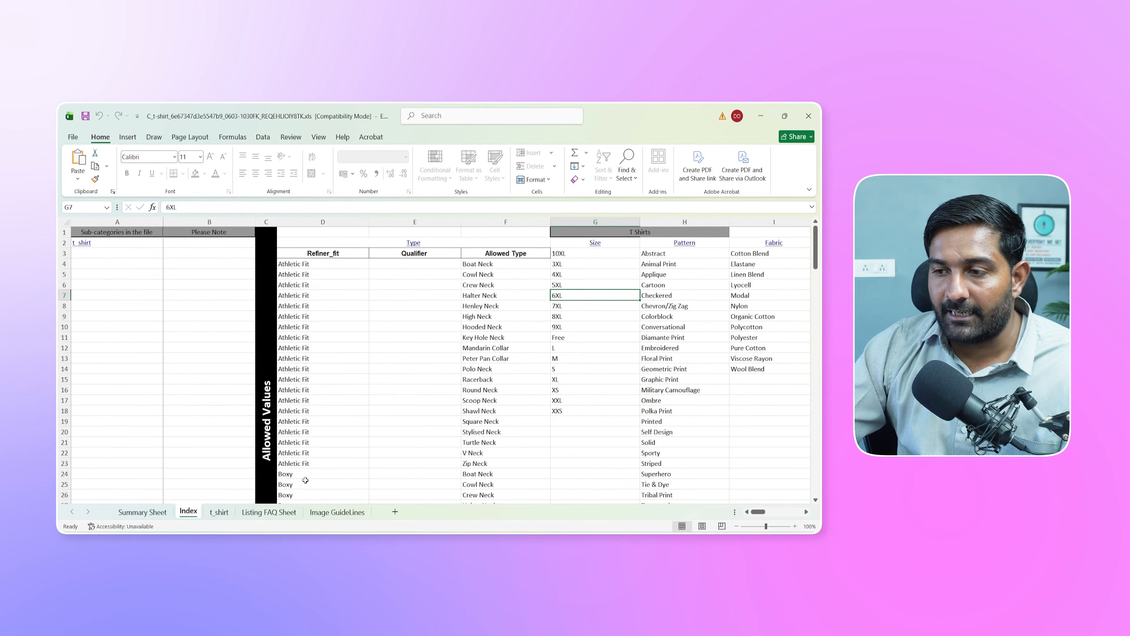
Review the allowed pattern and fabric values on the Index sheet, down to the end of the pattern list.
click(694, 291)
click(756, 294)
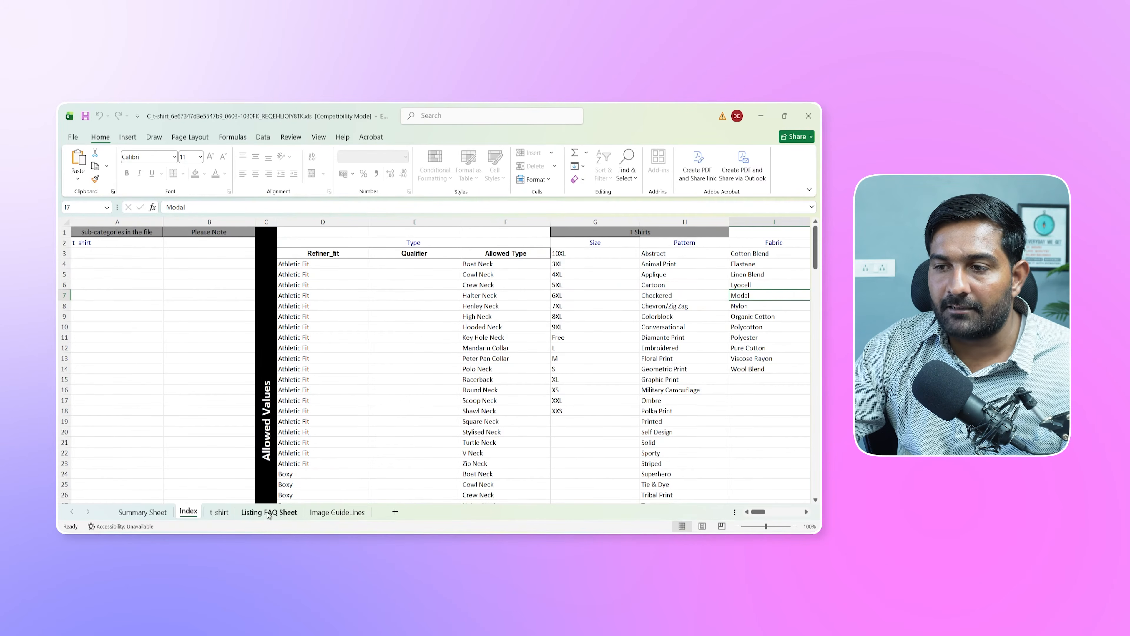
click(662, 261)
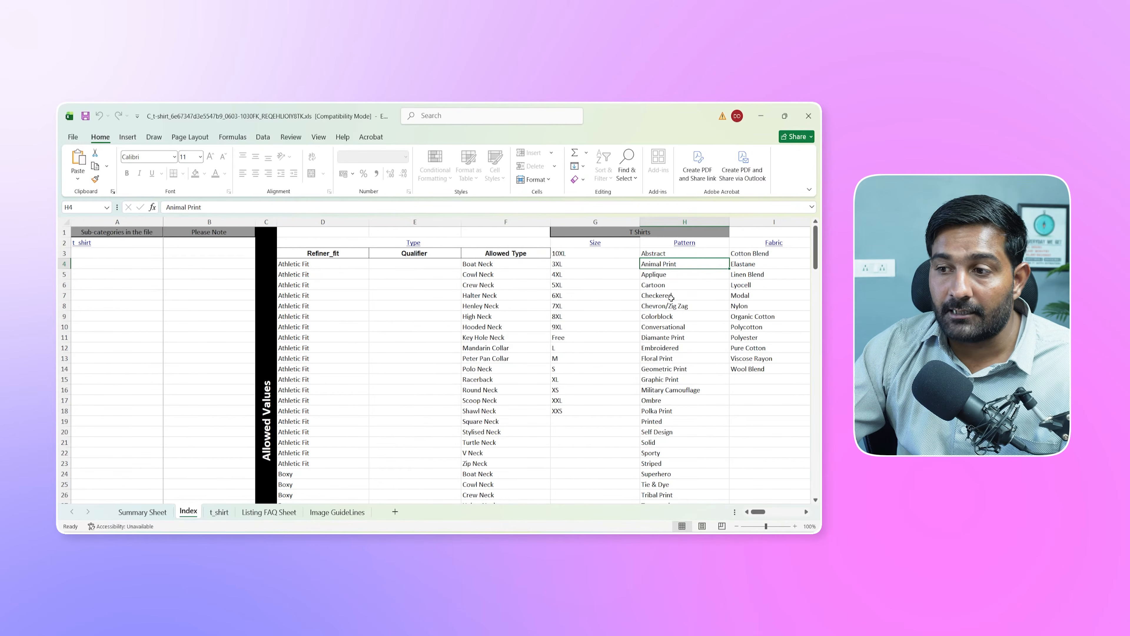
scroll(672, 316, down, 3)
click(667, 410)
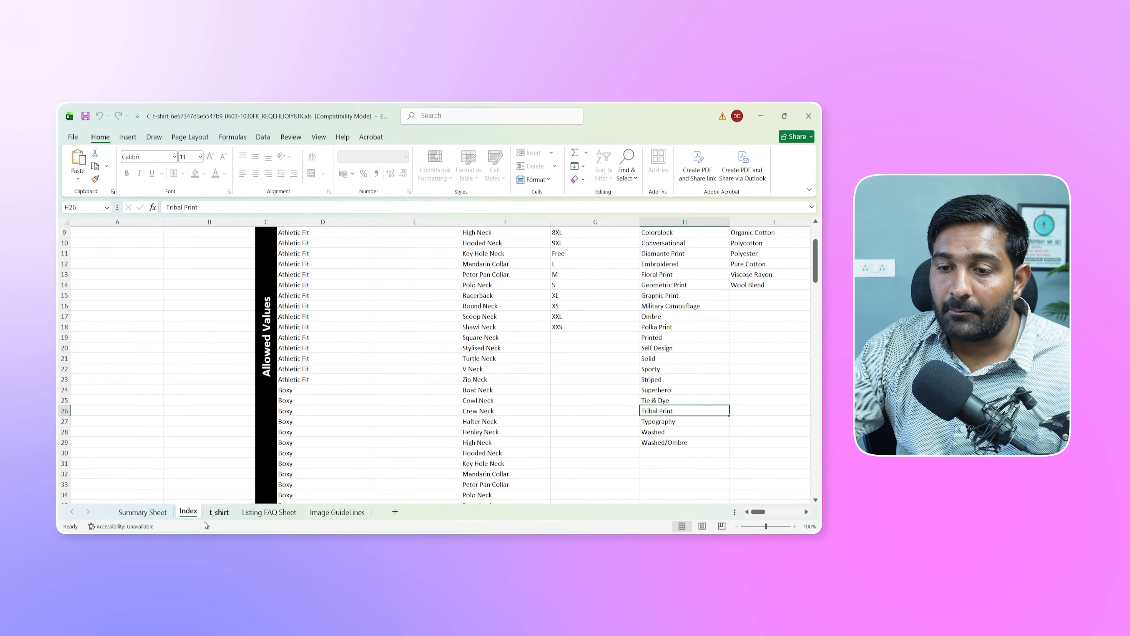
Open the t_shirt sheet and examine the Flipkart Product Link column and its first entry row.
click(219, 512)
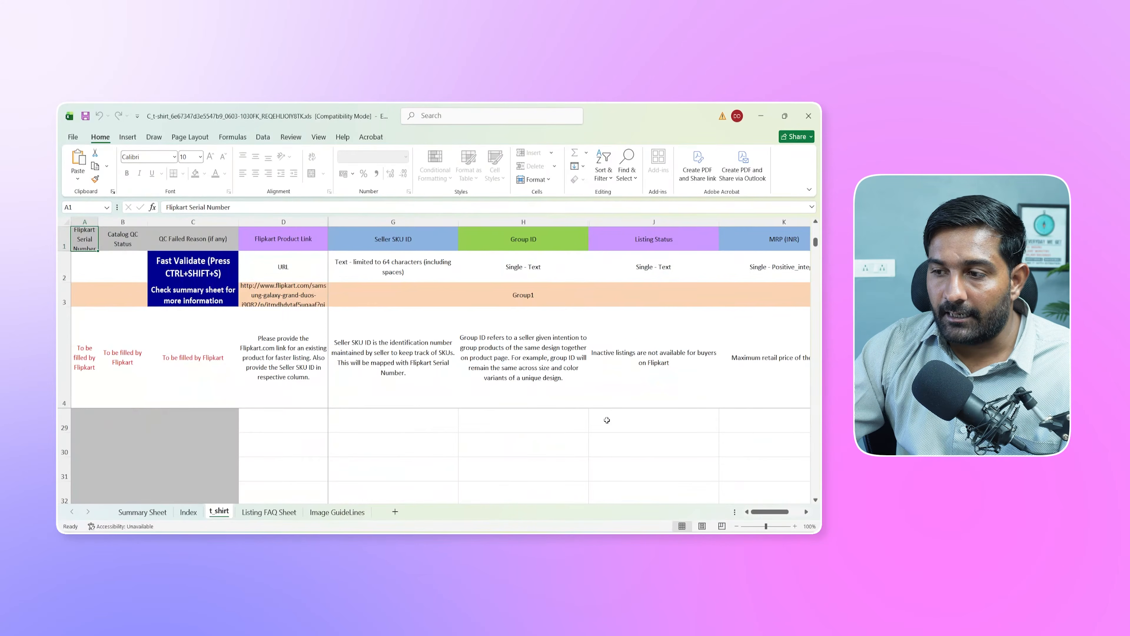
scroll(611, 444, up, 12)
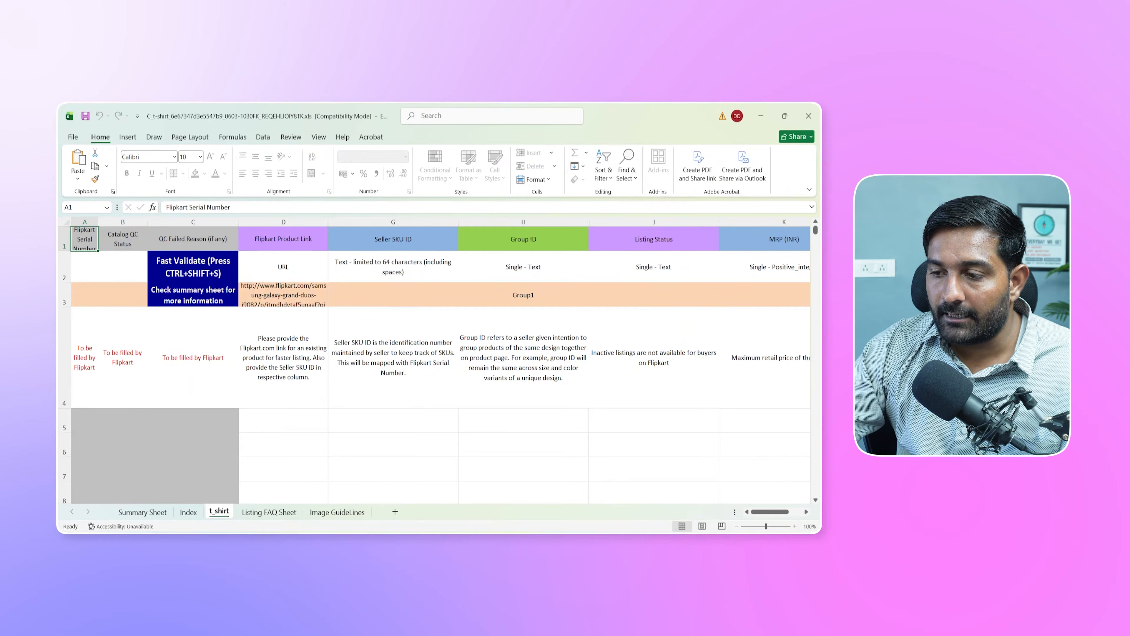
drag(766, 513, 766, 514)
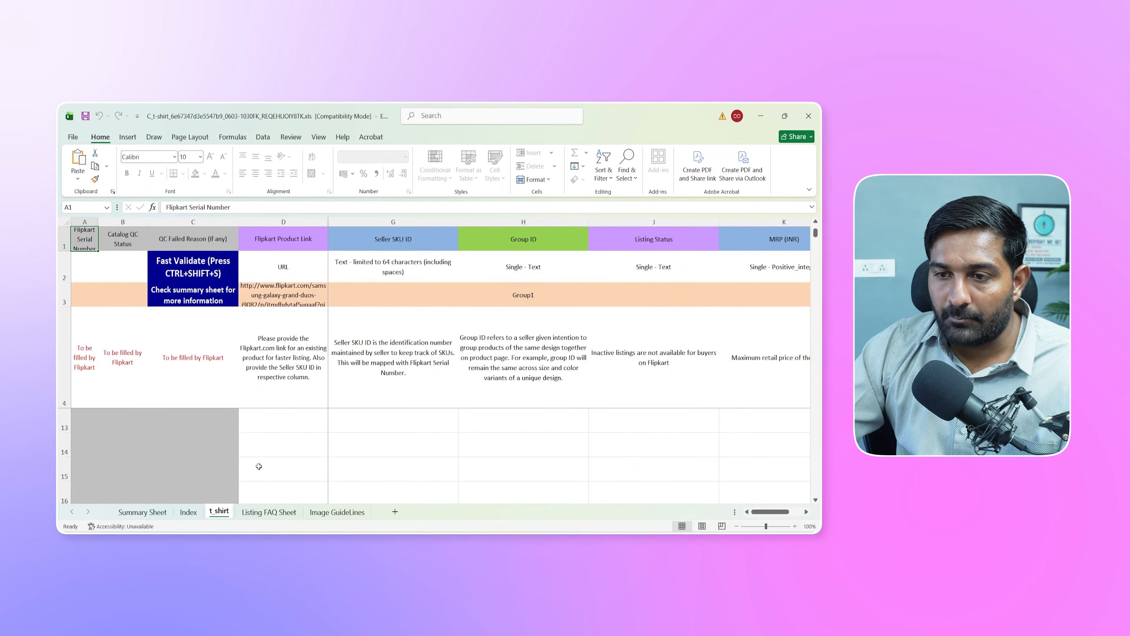
click(297, 243)
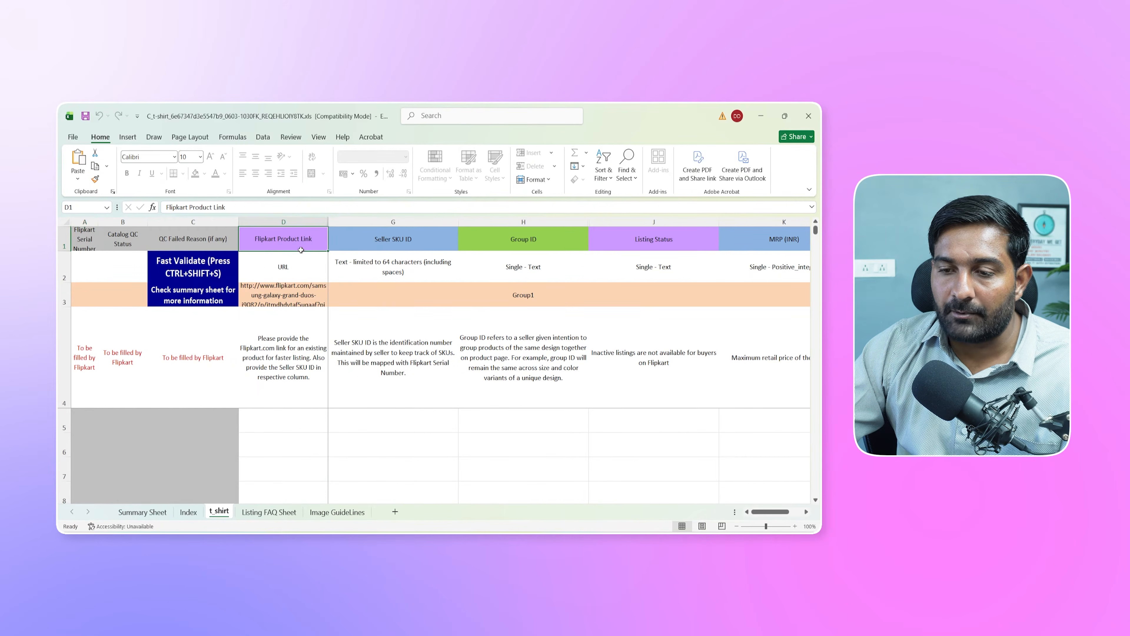
click(287, 421)
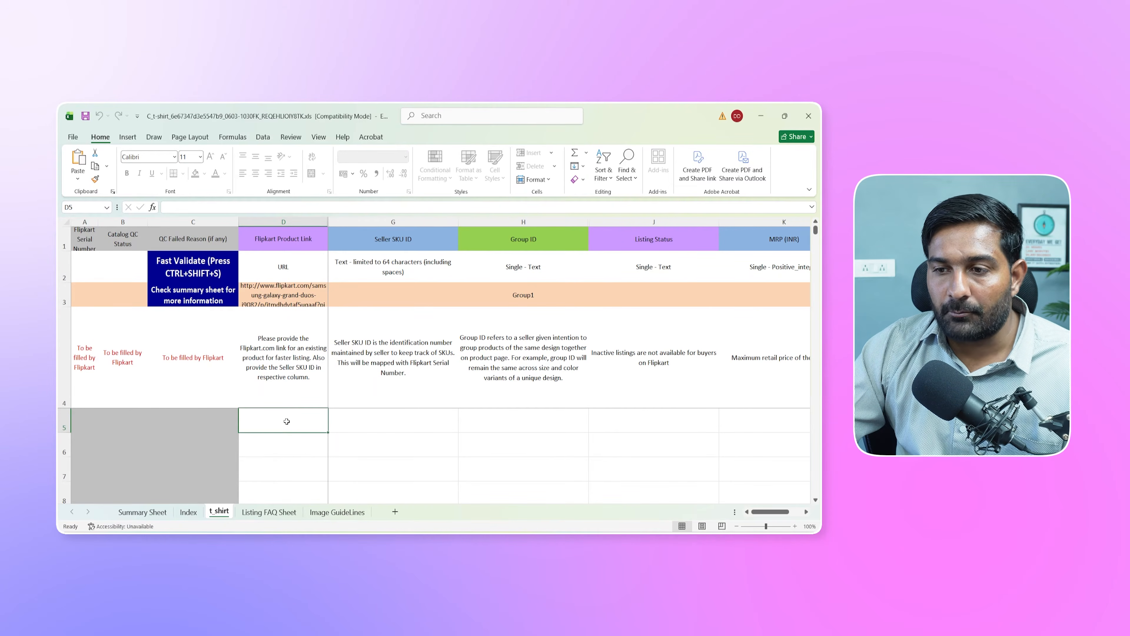
Enter the Seller SKU ID Tshirt-Black_S in G5 and copy it into the three rows below.
click(385, 421)
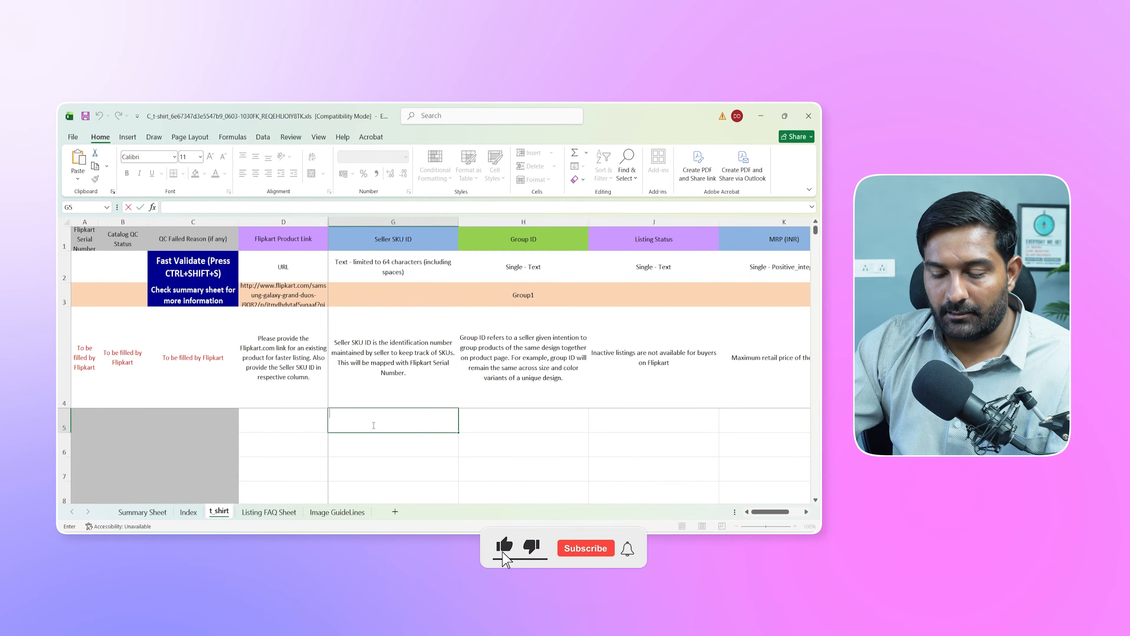
text(Tshirt)
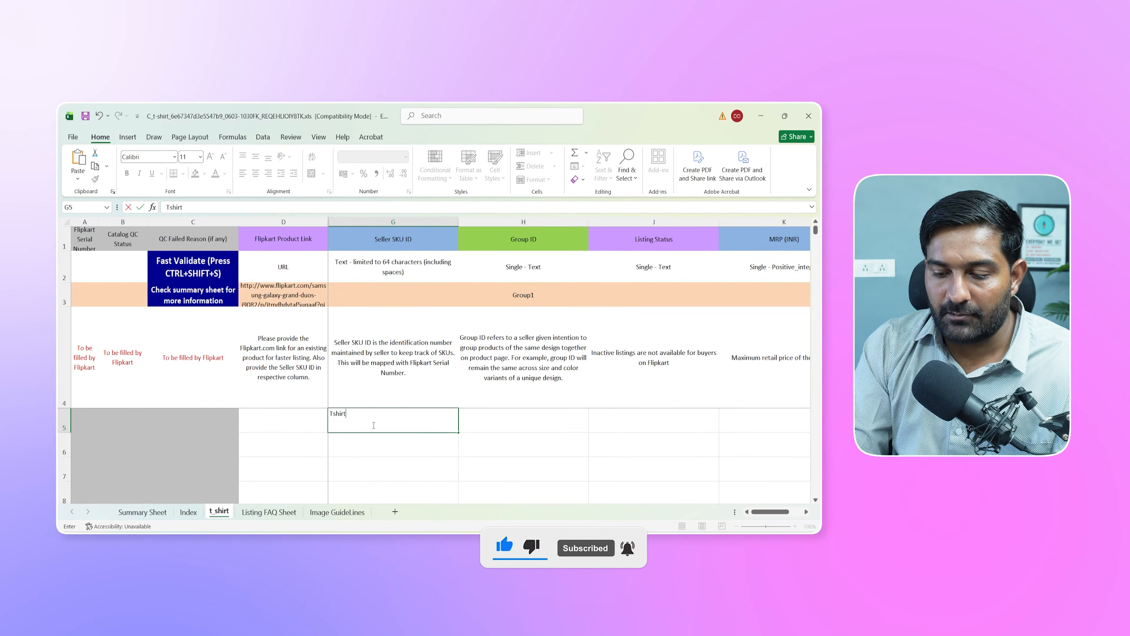
text(-)
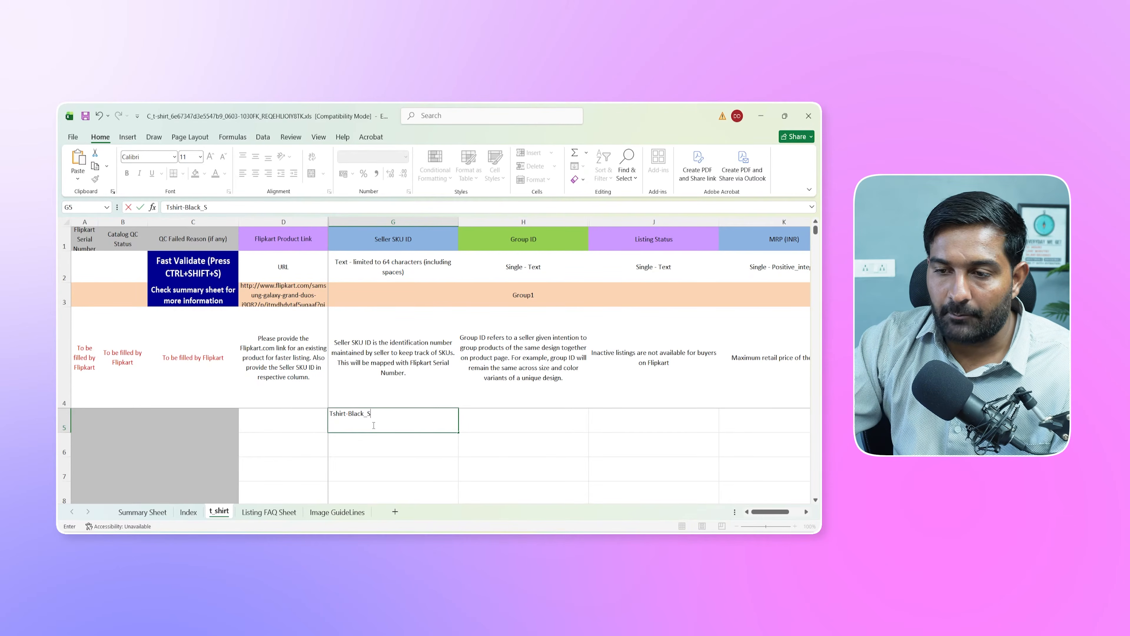
text(Black_S)
key(Return)
key(ctrl+d)
scroll(378, 446, down, 1)
scroll(373, 449, up, 1)
click(361, 466)
key(ctrl+d)
click(363, 488)
key(ctrl+d)
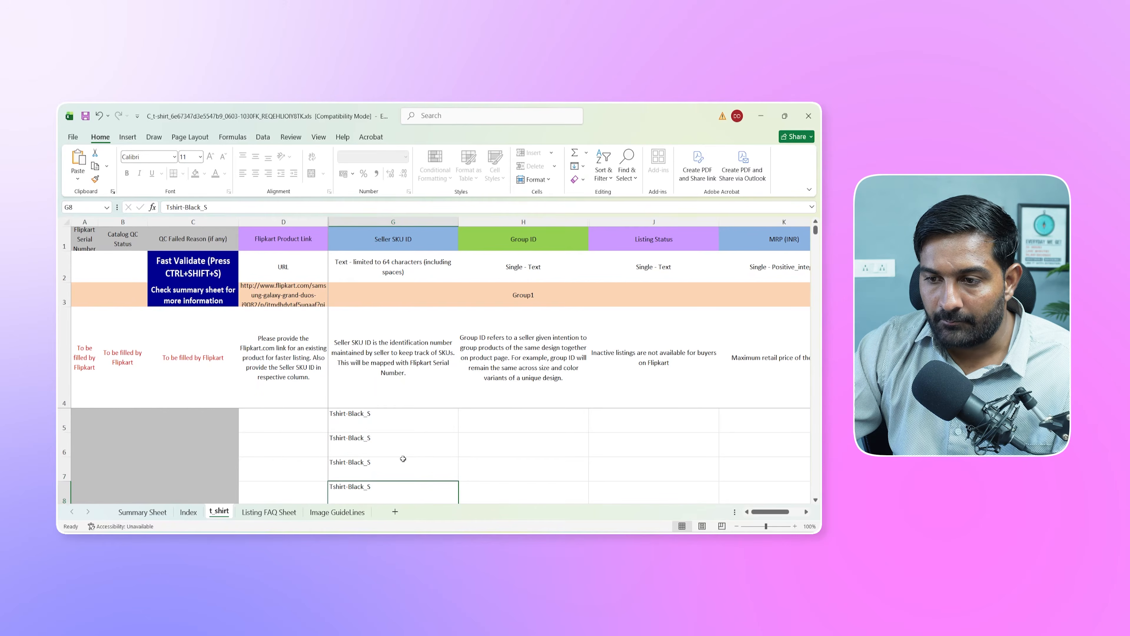
Change the size suffixes of the three copied SKU IDs to make Tshirt-Black_M, Tshirt-Black_l and Tshirt-Black_XL.
double_click(390, 443)
text(M)
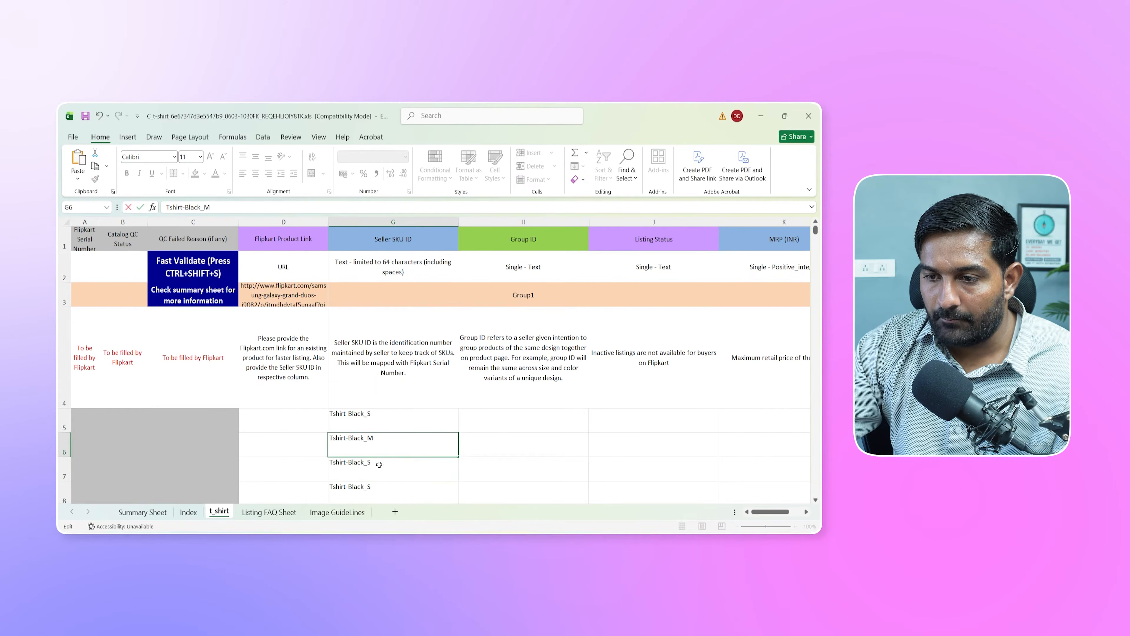
double_click(393, 473)
key(BackSpace)
text(l)
key(Return)
double_click(393, 473)
key(BackSpace)
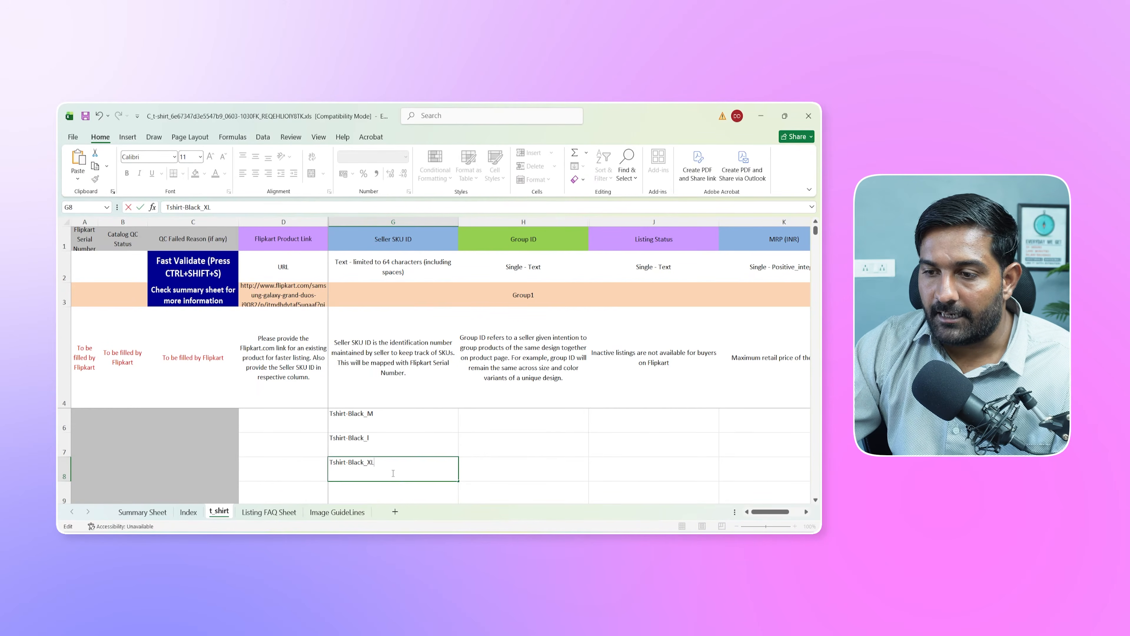
click(497, 448)
scroll(400, 474, up, 1)
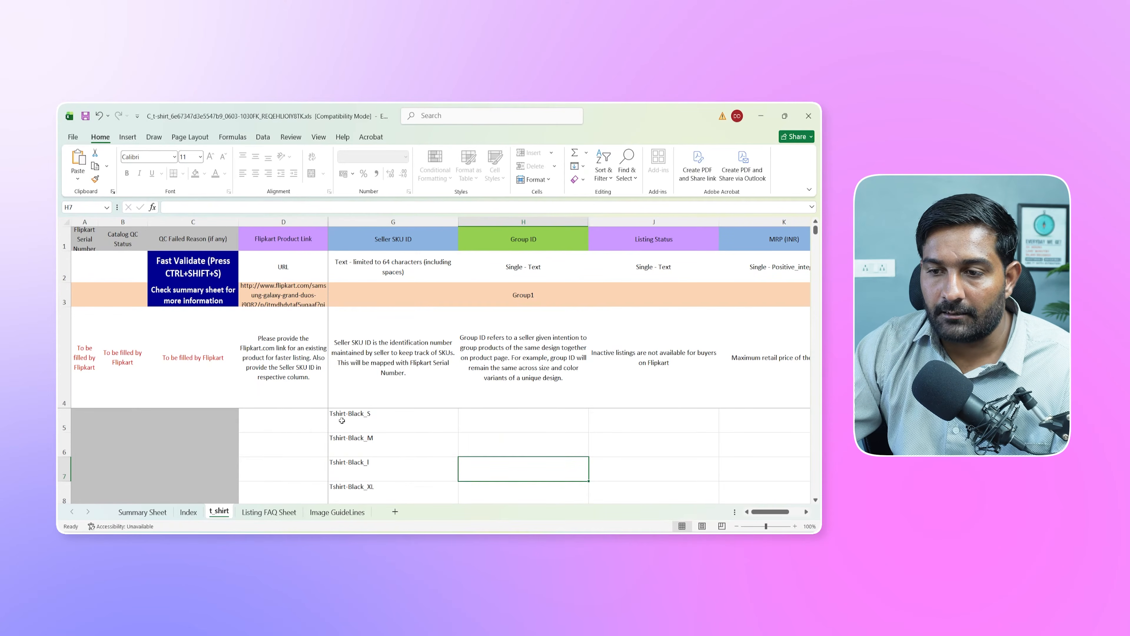
click(335, 413)
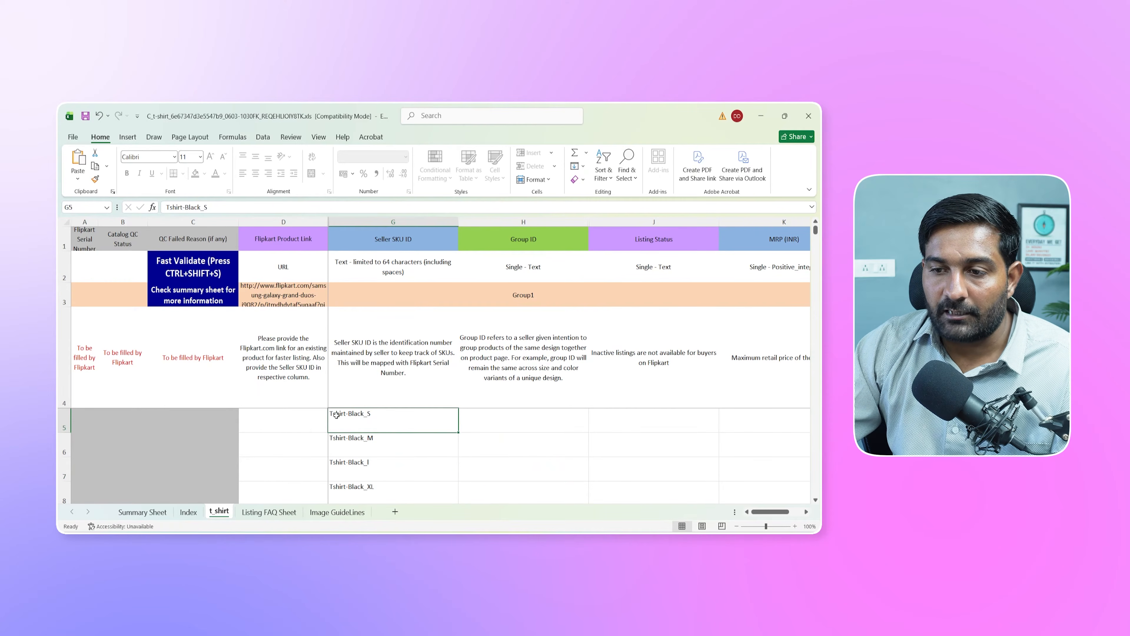
double_click(354, 414)
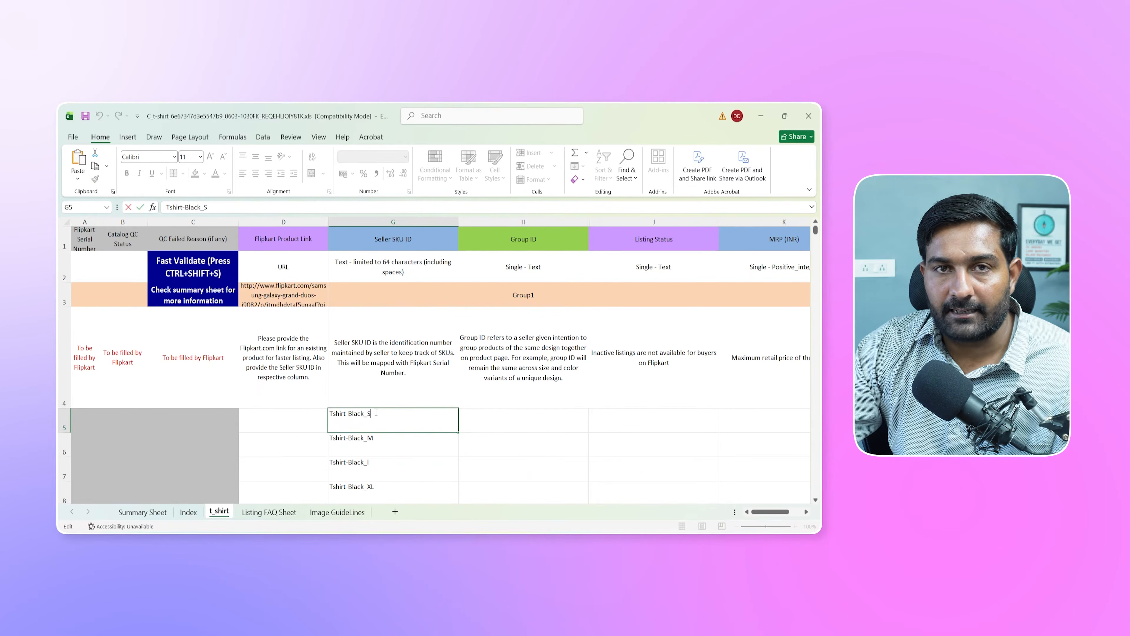
Enter the Group ID Tshirt Black in H5 and fill it down to all four SKU rows.
click(524, 419)
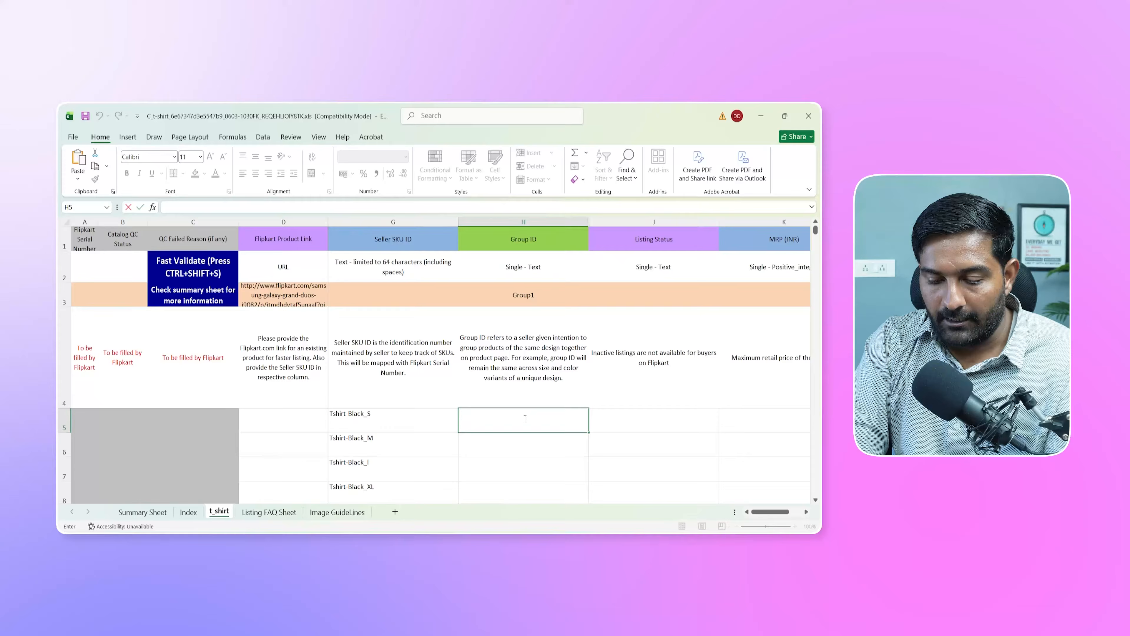
text(Tshirt Black)
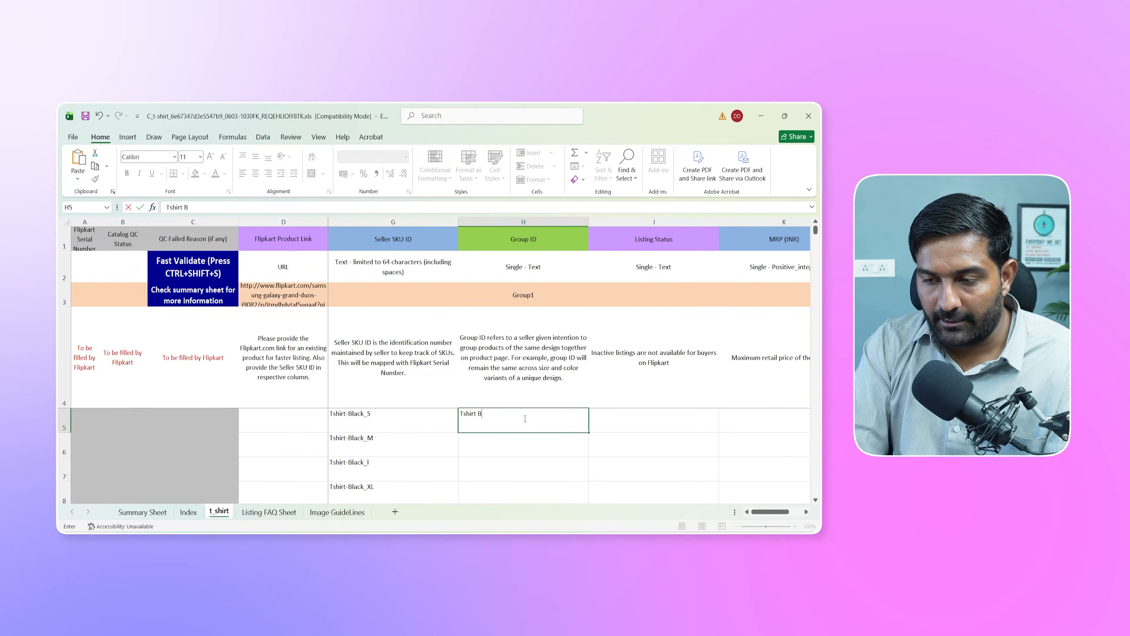
key(Return)
click(553, 423)
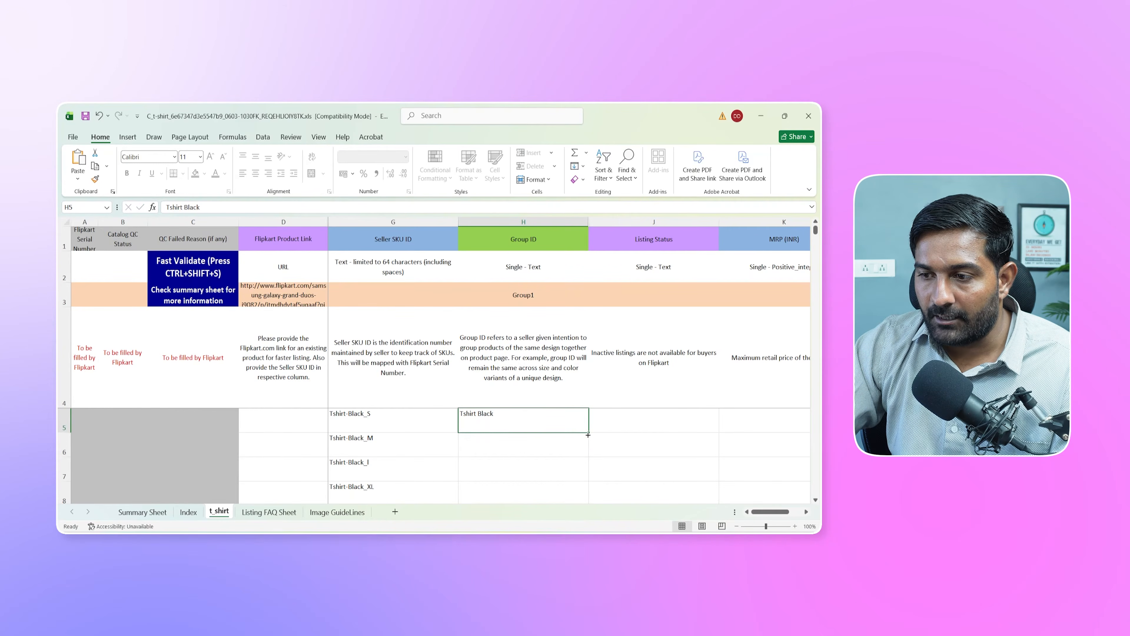
drag(587, 430, 584, 465)
click(518, 451)
scroll(525, 449, up, 1)
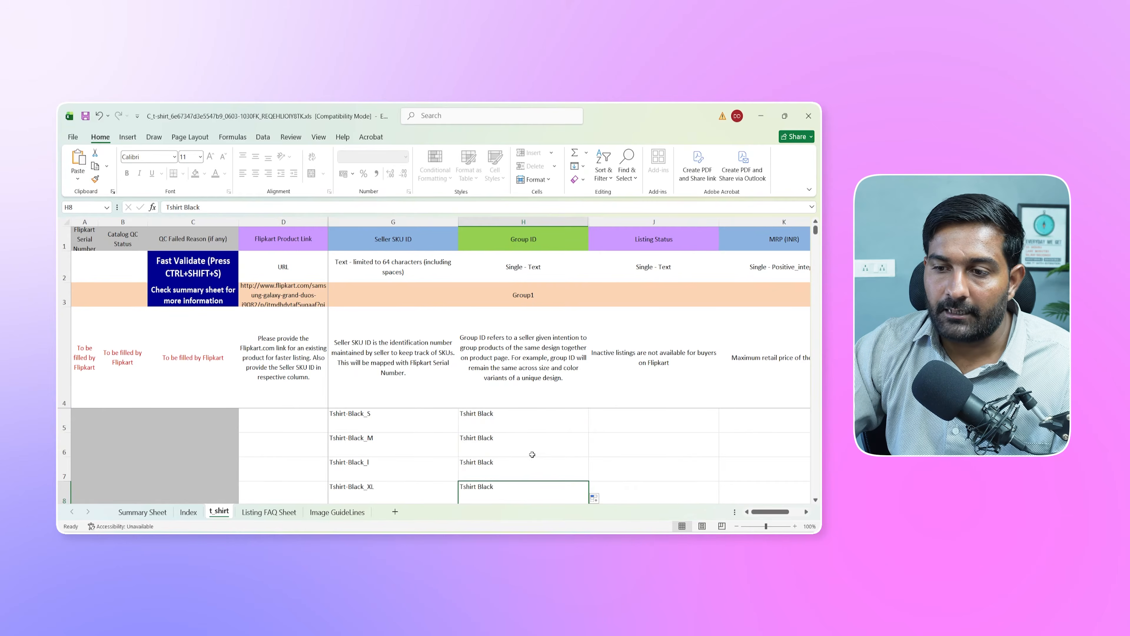
scroll(443, 462, down, 1)
scroll(425, 474, up, 1)
scroll(422, 472, down, 1)
scroll(415, 470, up, 1)
click(496, 439)
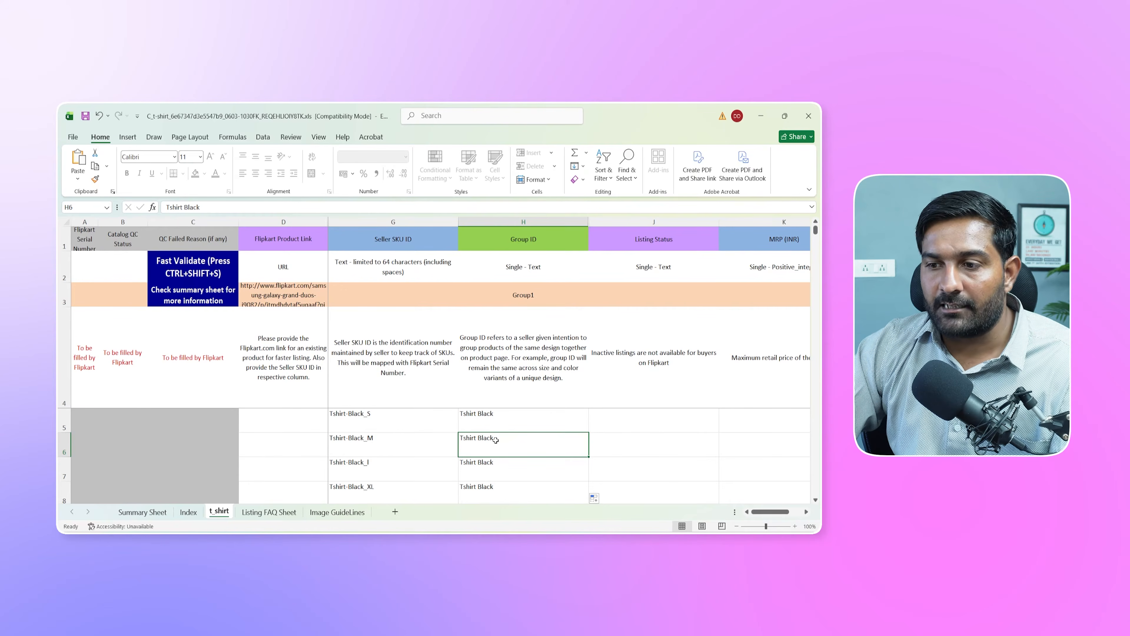
scroll(510, 445, down, 2)
scroll(495, 476, up, 2)
Try Tshirt white as the Group ID of the Tshirt-Black_M row, and refill Tshirt Black down all four rows.
double_click(498, 442)
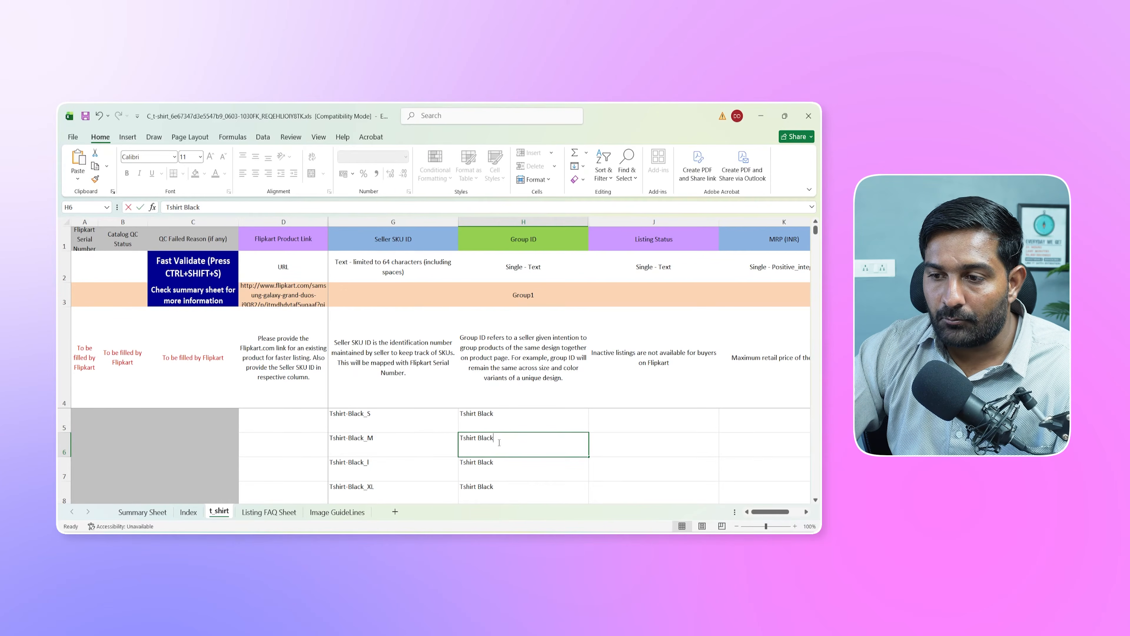
double_click(486, 437)
text(white)
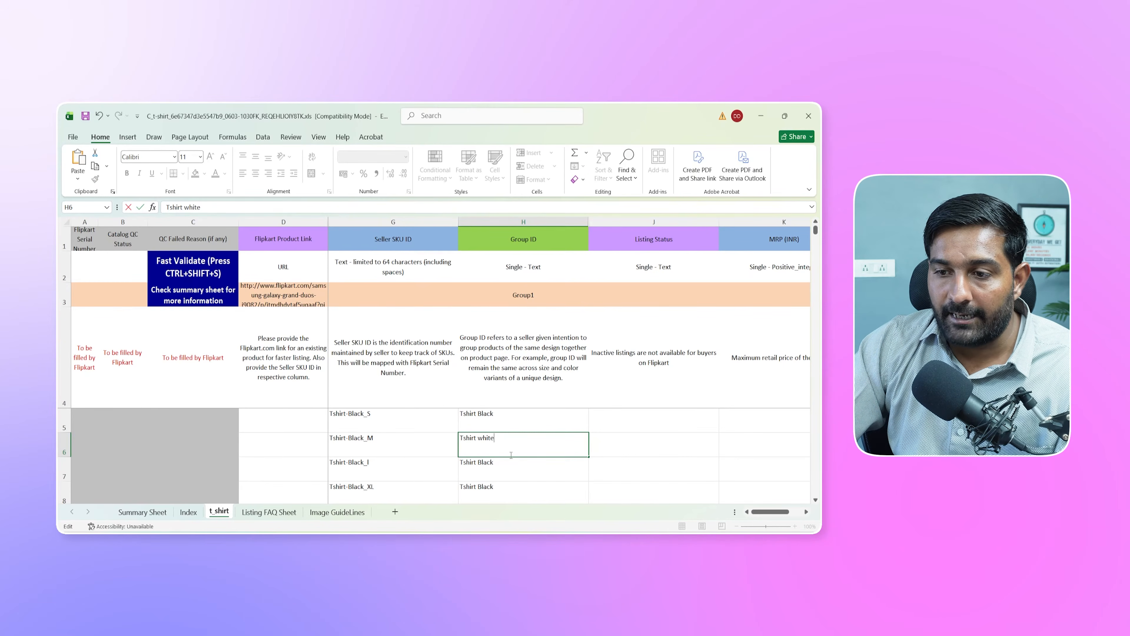
click(394, 445)
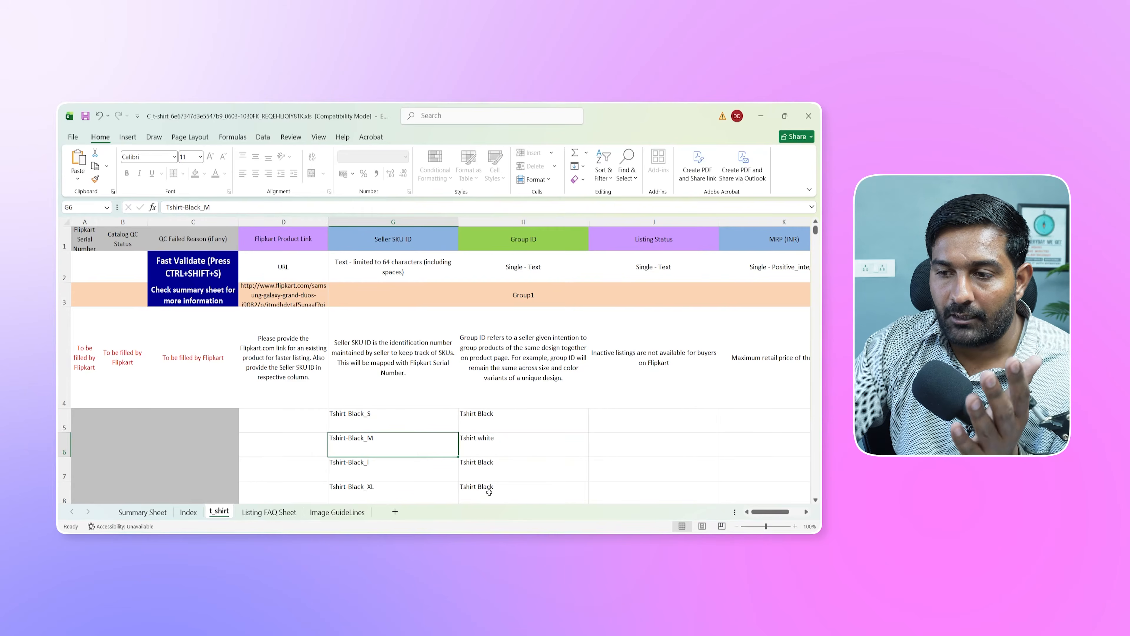
click(494, 412)
click(491, 482)
click(502, 446)
click(530, 416)
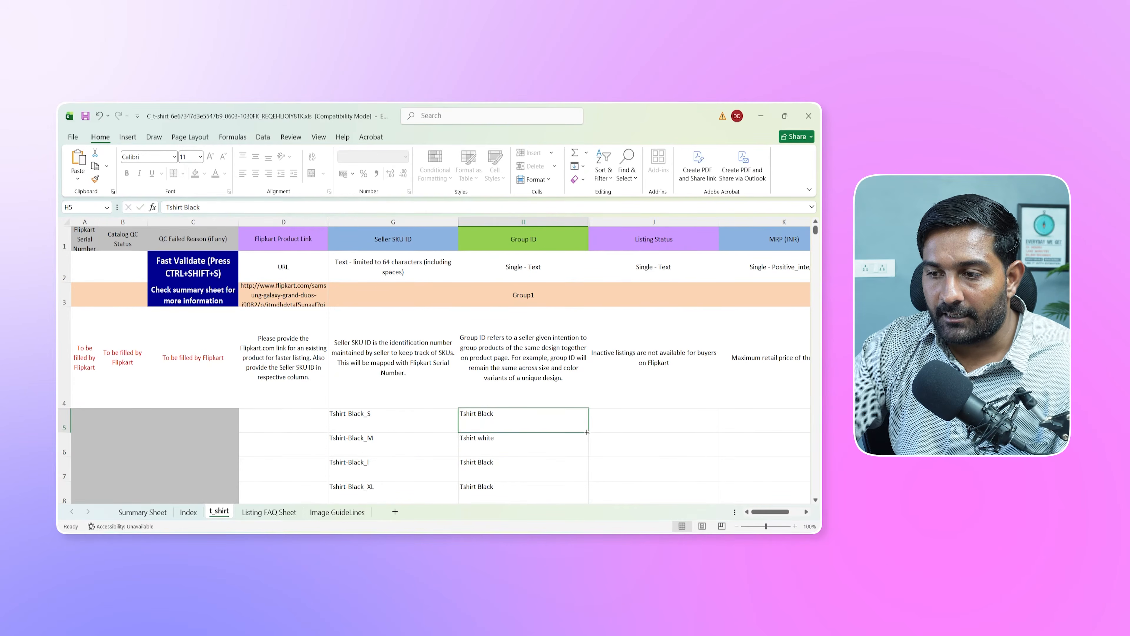
drag(589, 433, 588, 498)
Set the Listing Status to Active for all four T-shirt SKU rows.
click(658, 425)
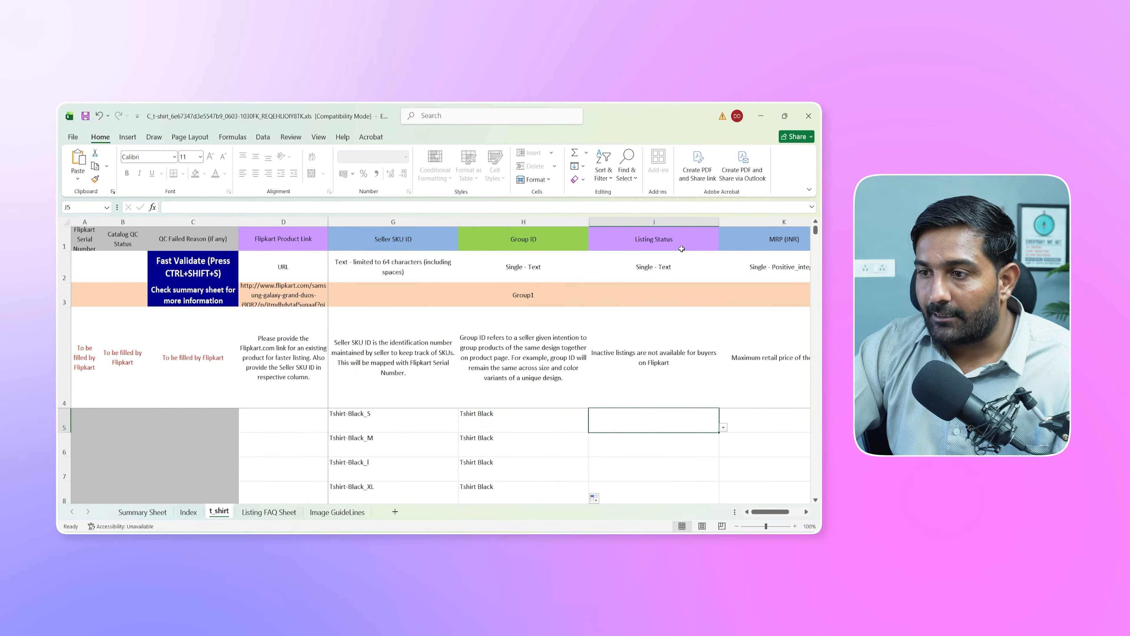
click(723, 430)
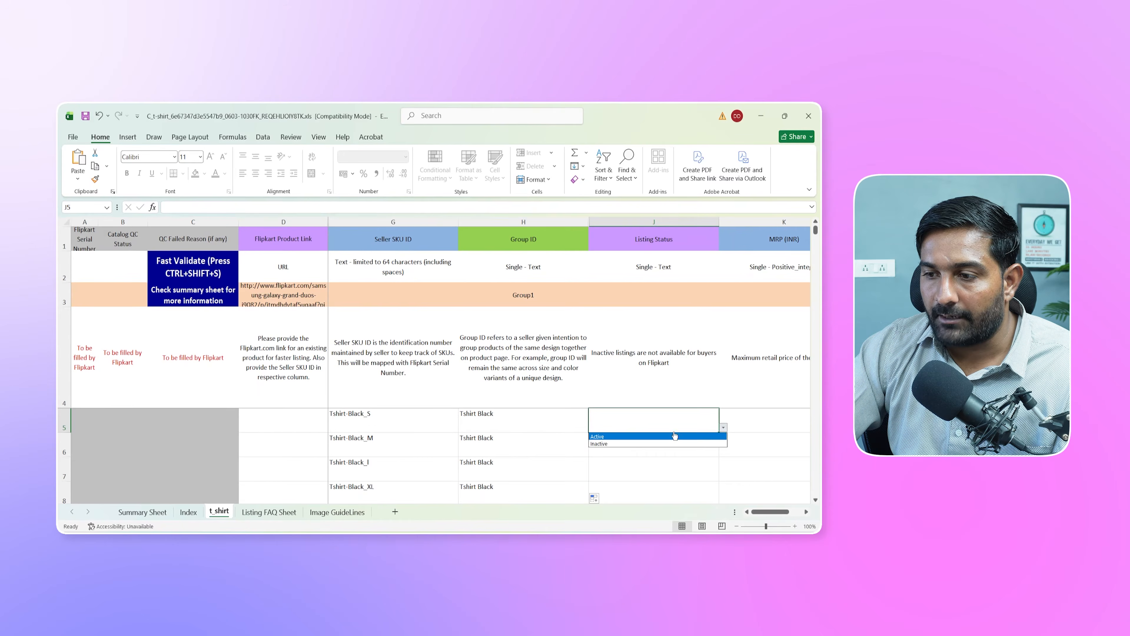
click(658, 437)
click(716, 439)
click(723, 451)
click(649, 461)
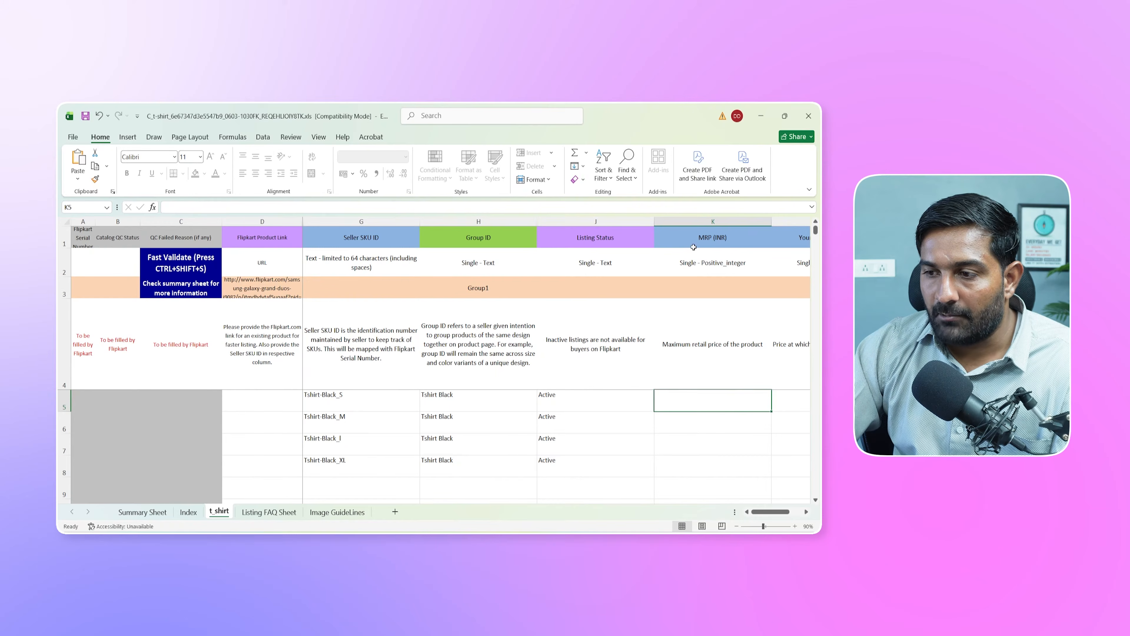
Enter an MRP of 1200 in K5 and fill it down to the other three SKU rows.
double_click(695, 400)
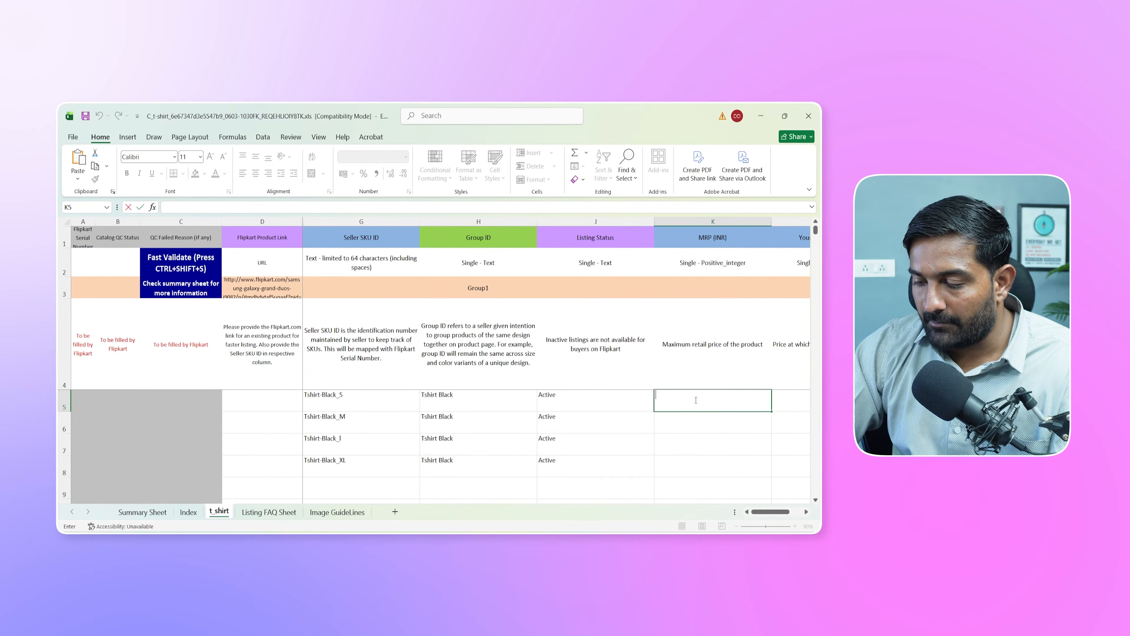
text(1200)
key(Return)
click(734, 401)
drag(771, 411, 771, 474)
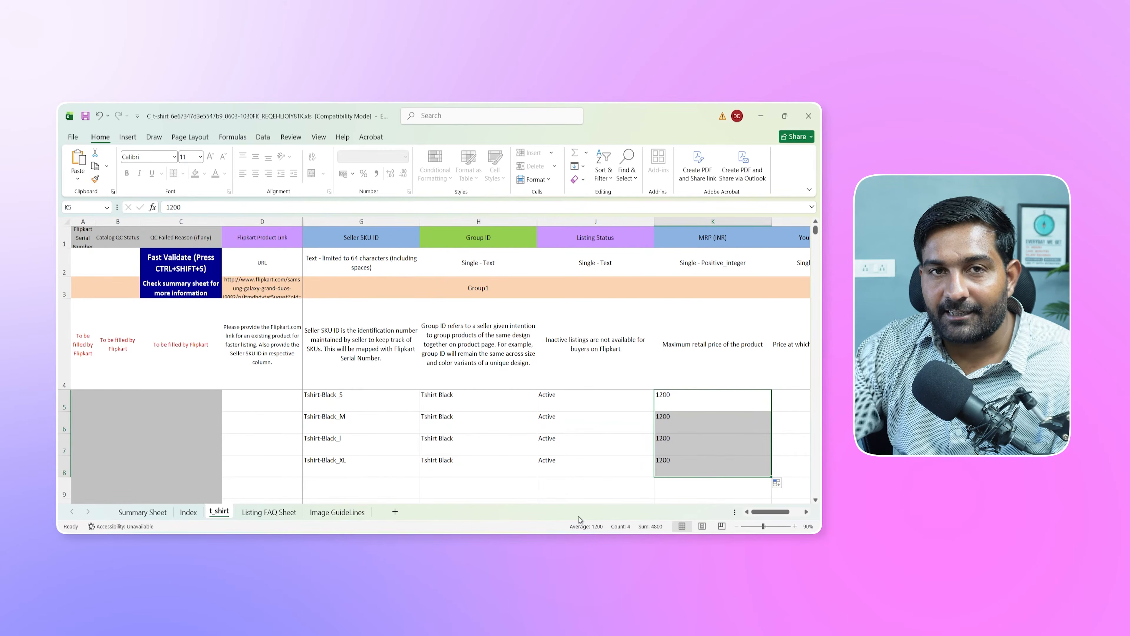
Enter a selling price of 899 in L5 and fill it down to the other three SKU rows.
drag(764, 511, 762, 511)
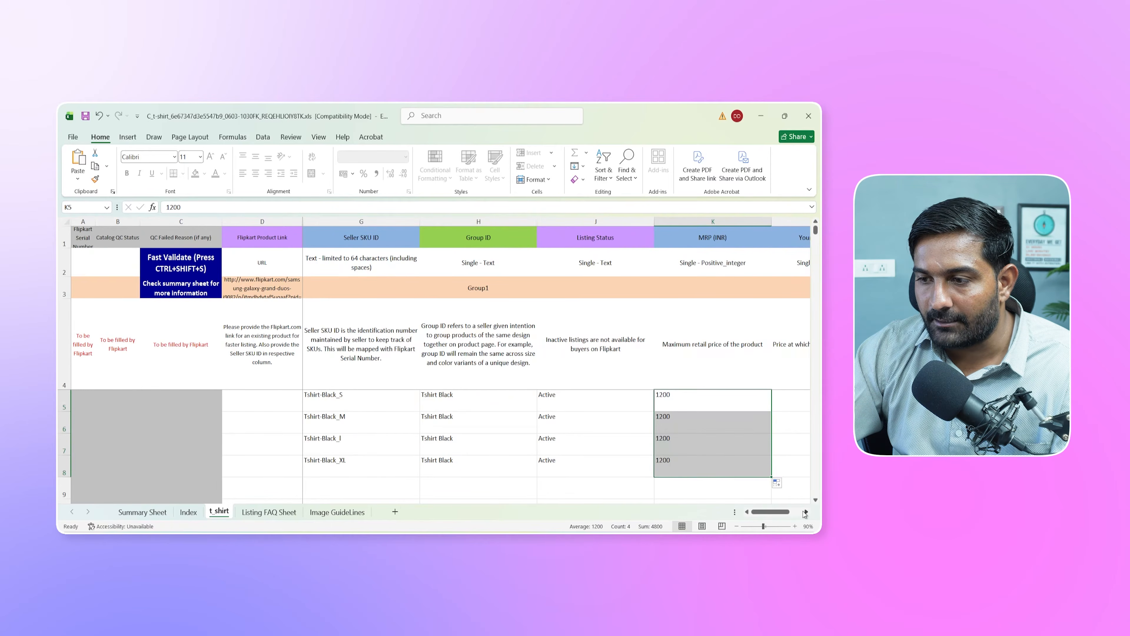
click(806, 511)
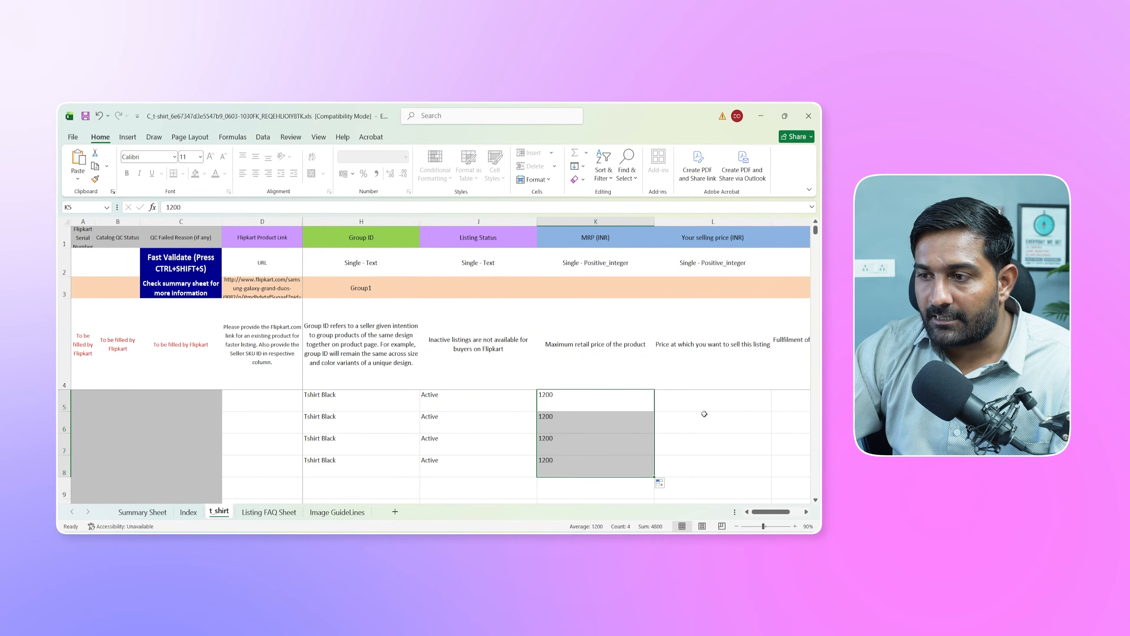
click(694, 398)
double_click(694, 398)
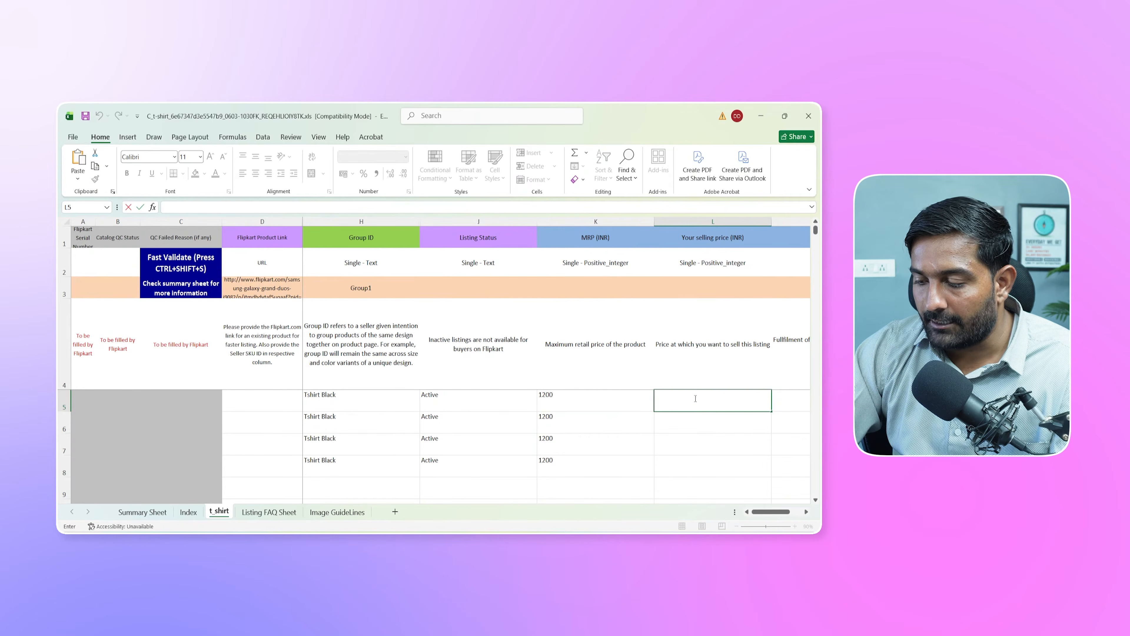
text(89)
key(Return)
click(695, 398)
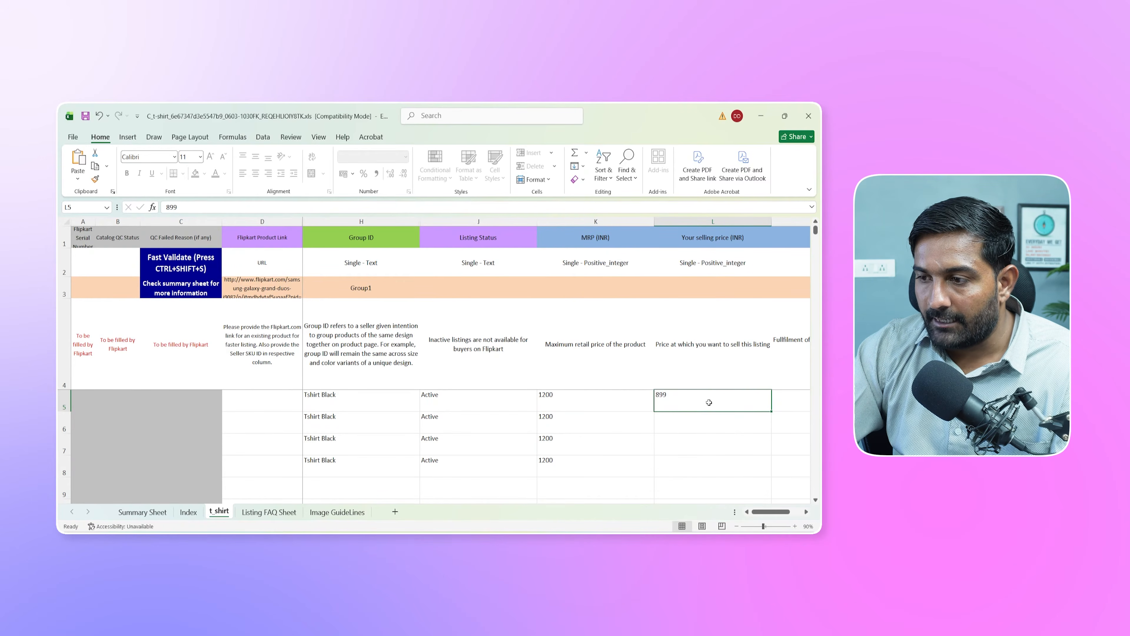
double_click(772, 411)
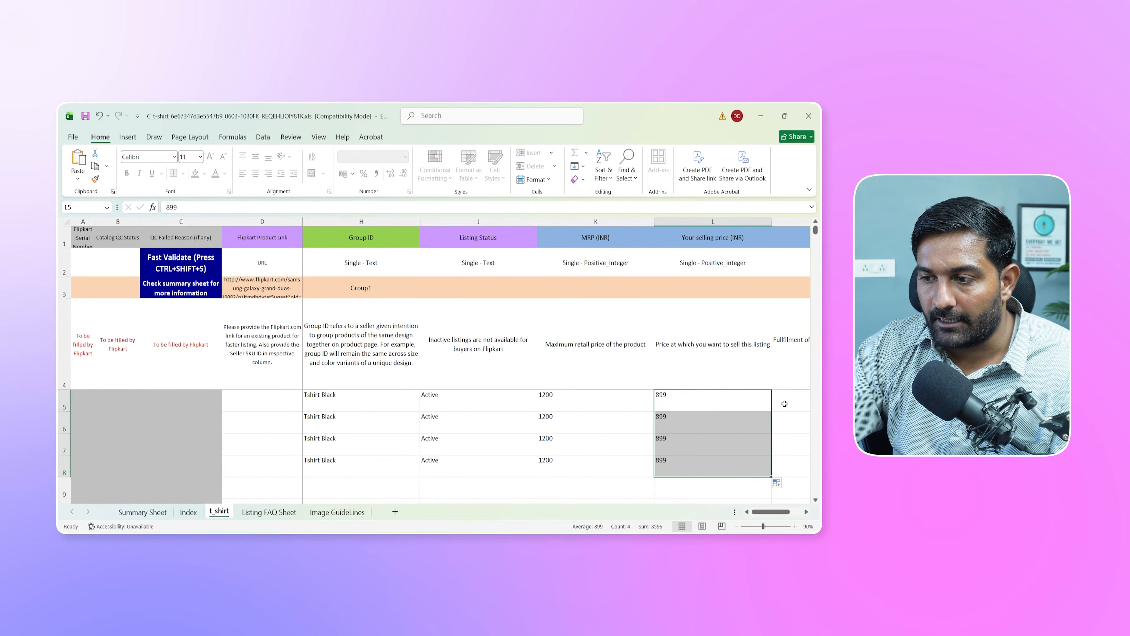
Set Fulfilment by to Seller for all four T-shirt SKU rows, M5 through M8.
click(807, 513)
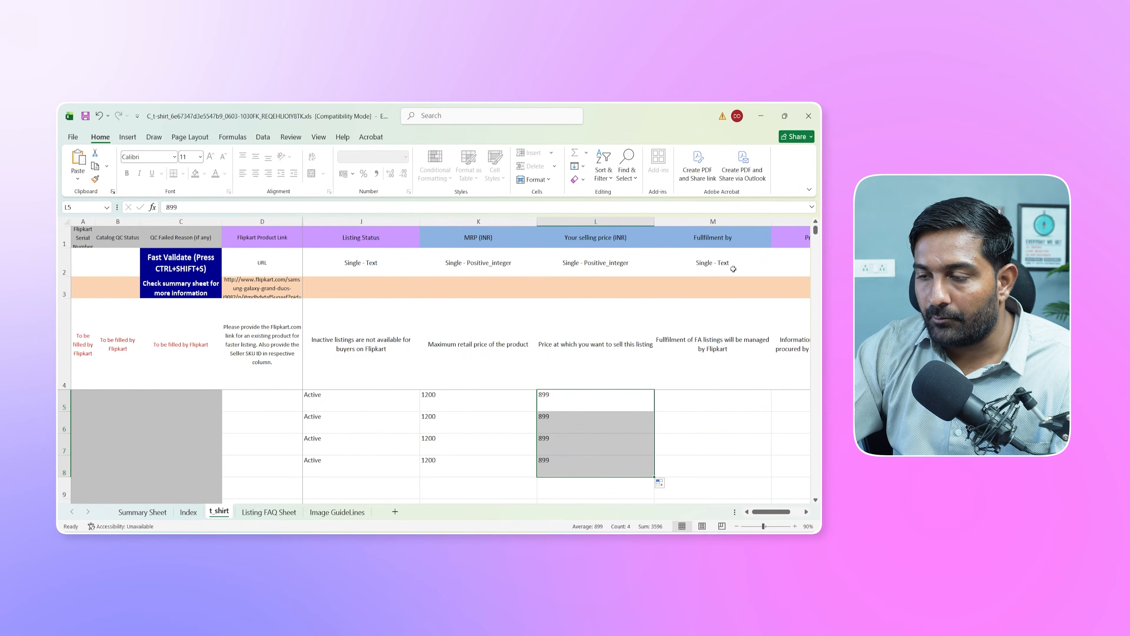
click(690, 411)
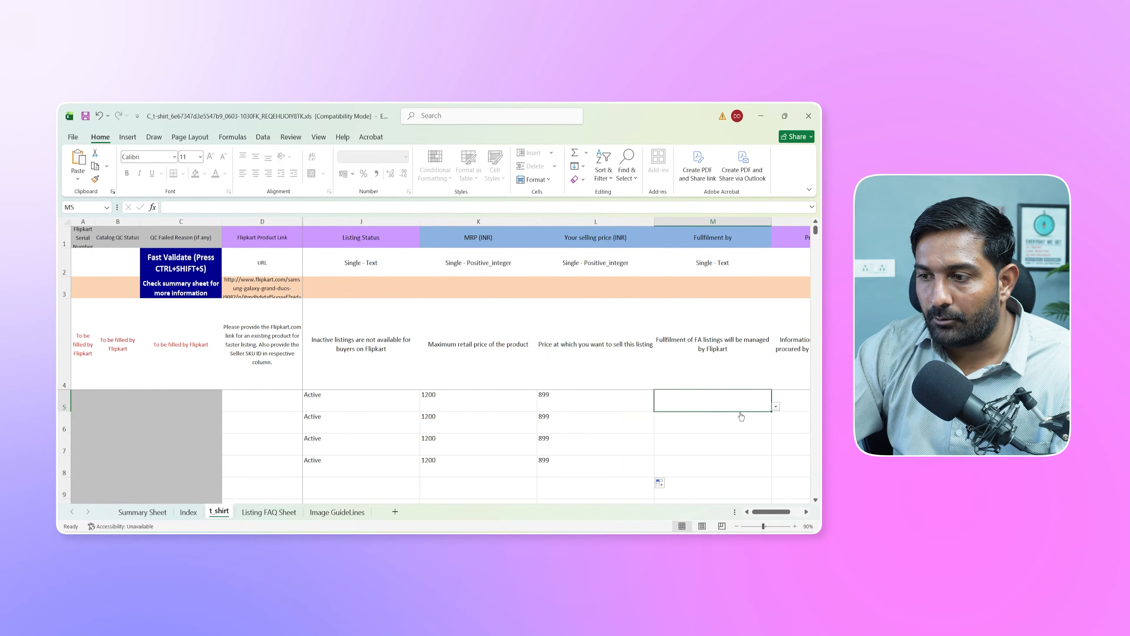
click(776, 407)
click(694, 418)
click(709, 427)
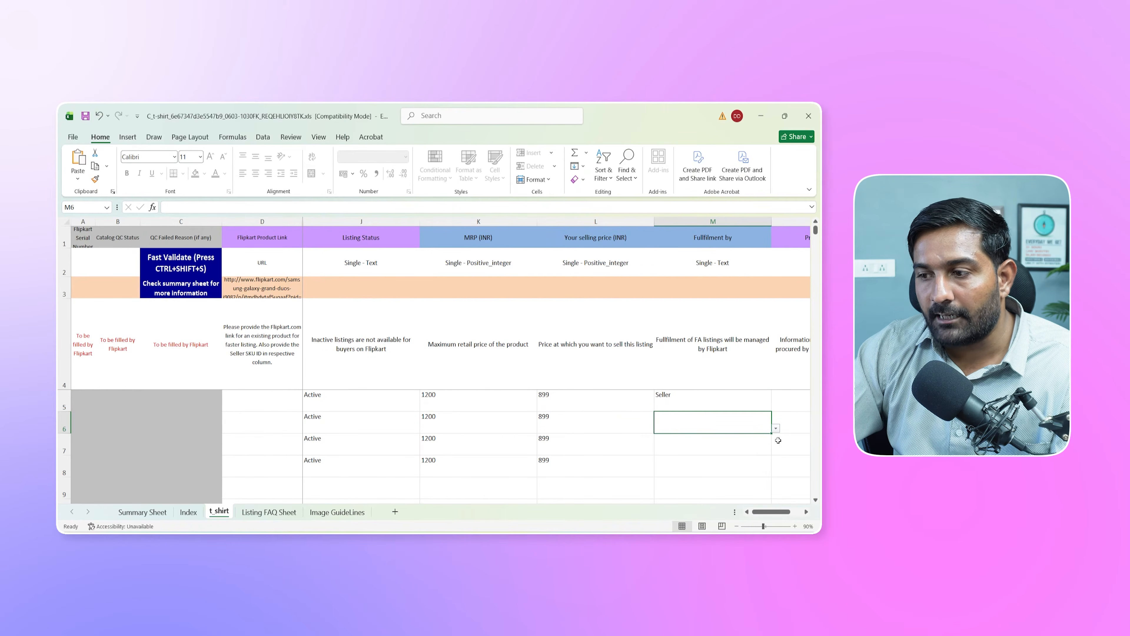
click(776, 428)
click(703, 439)
click(752, 445)
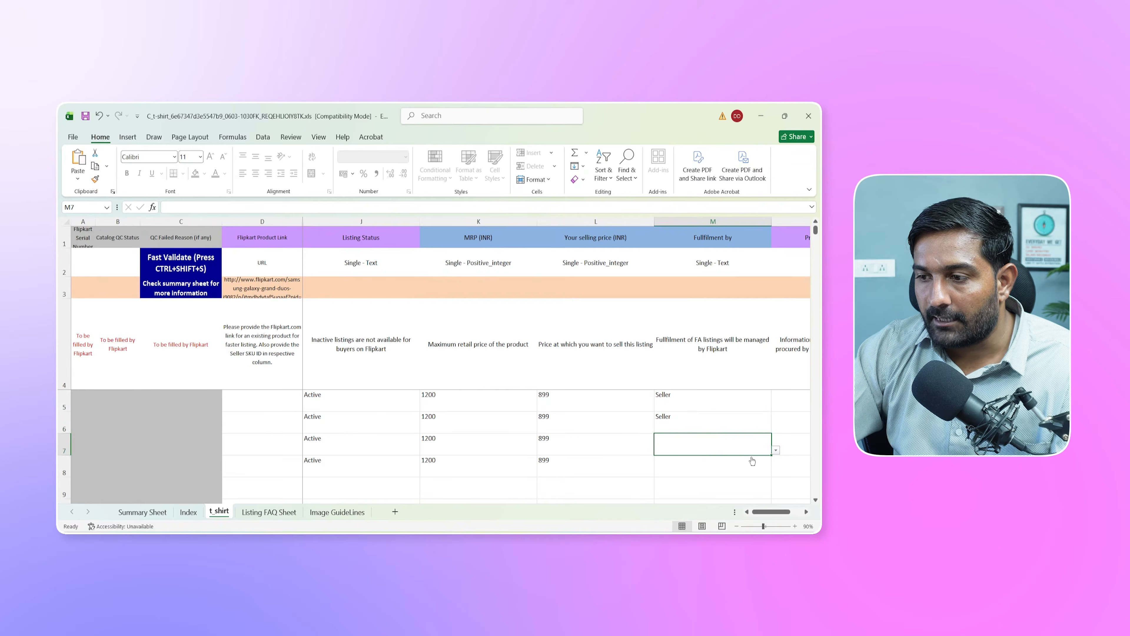
click(775, 452)
click(721, 457)
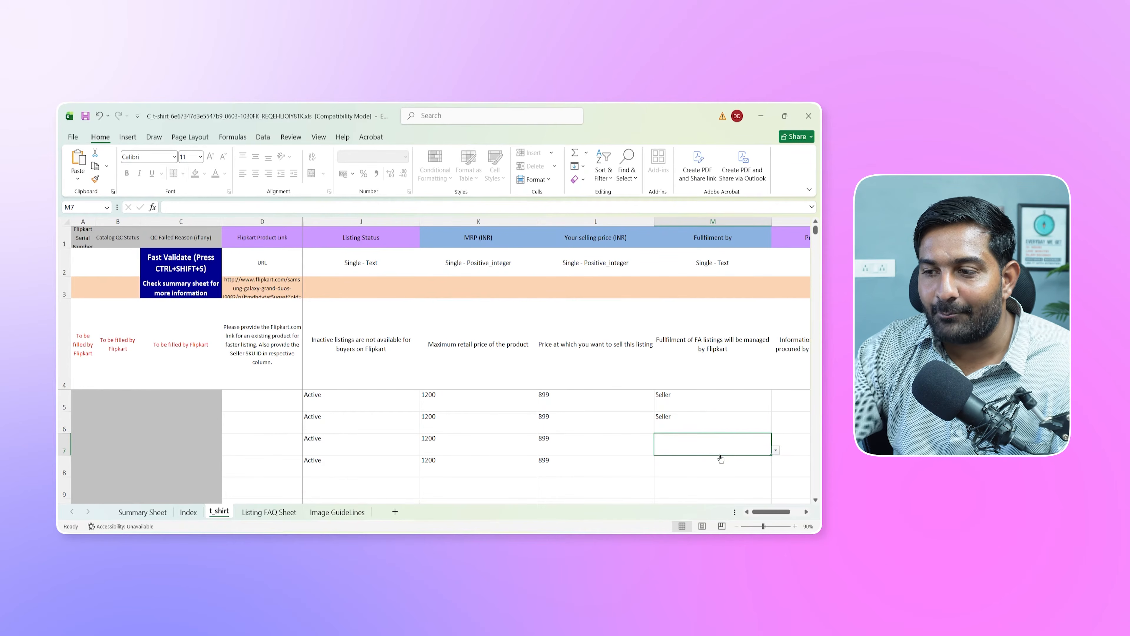
click(776, 450)
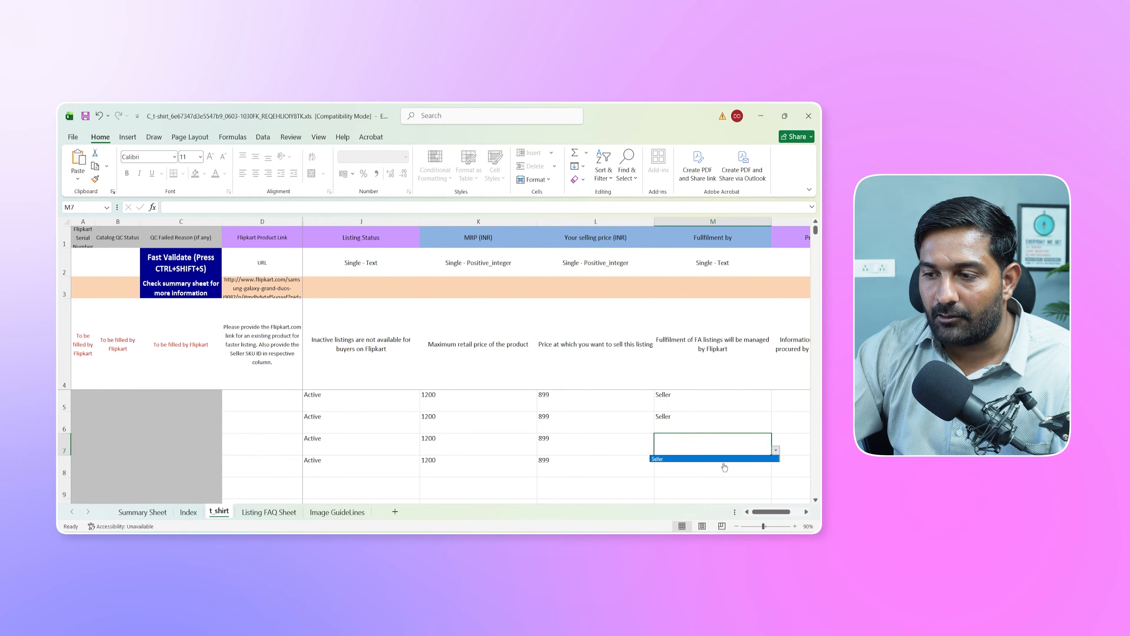
click(685, 463)
click(682, 463)
click(775, 472)
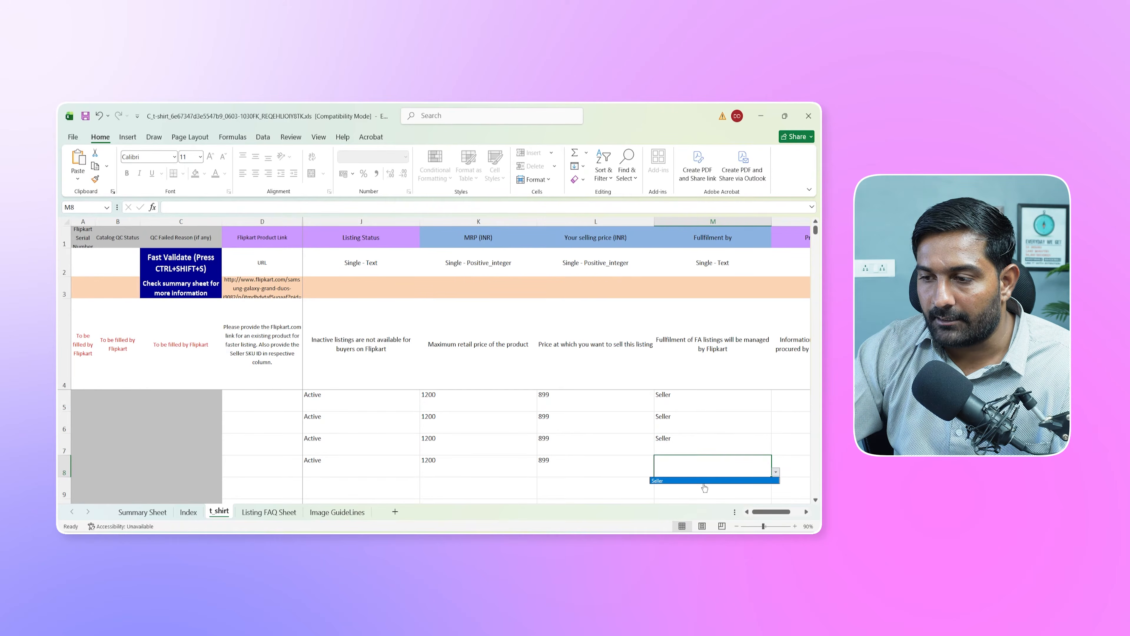
click(685, 485)
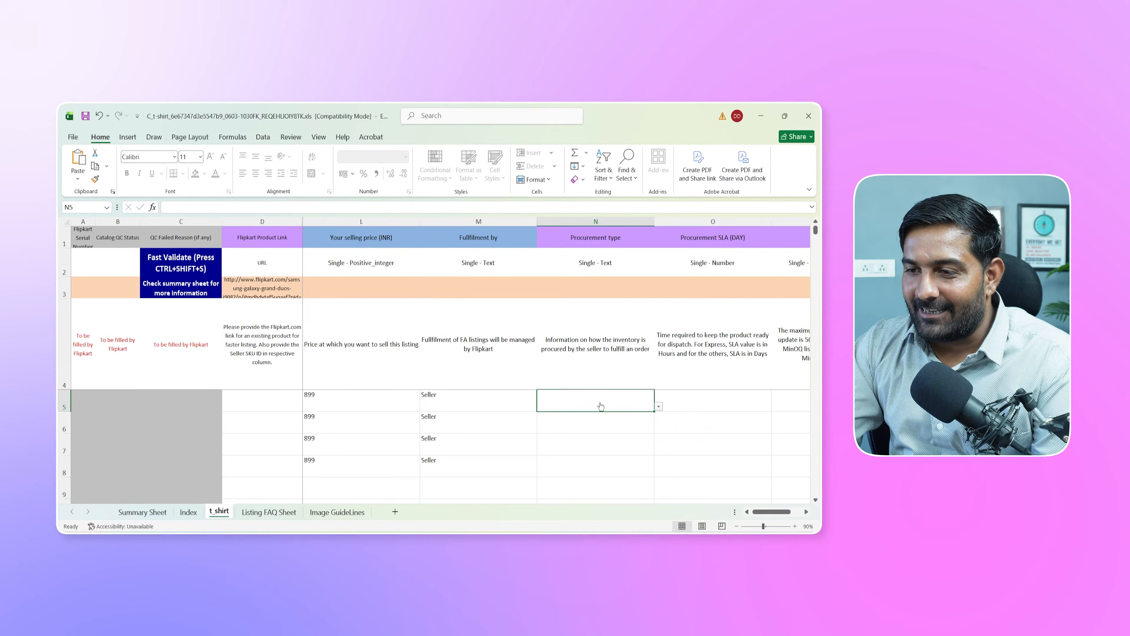
Set the Procurement type to express for all four T-shirt SKU rows.
click(659, 407)
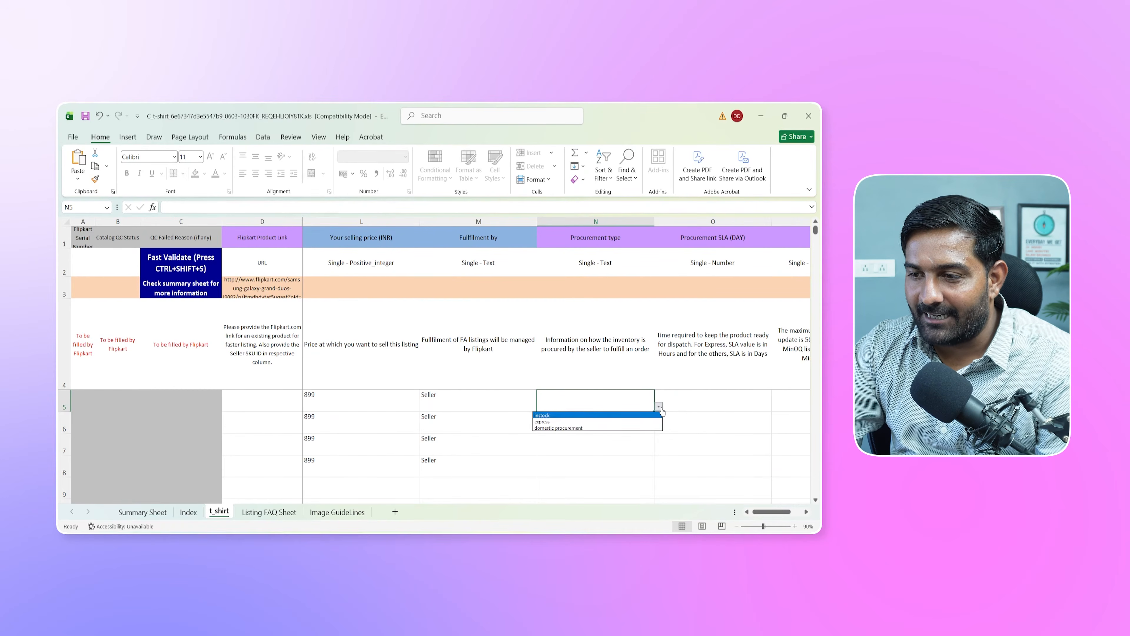
click(552, 421)
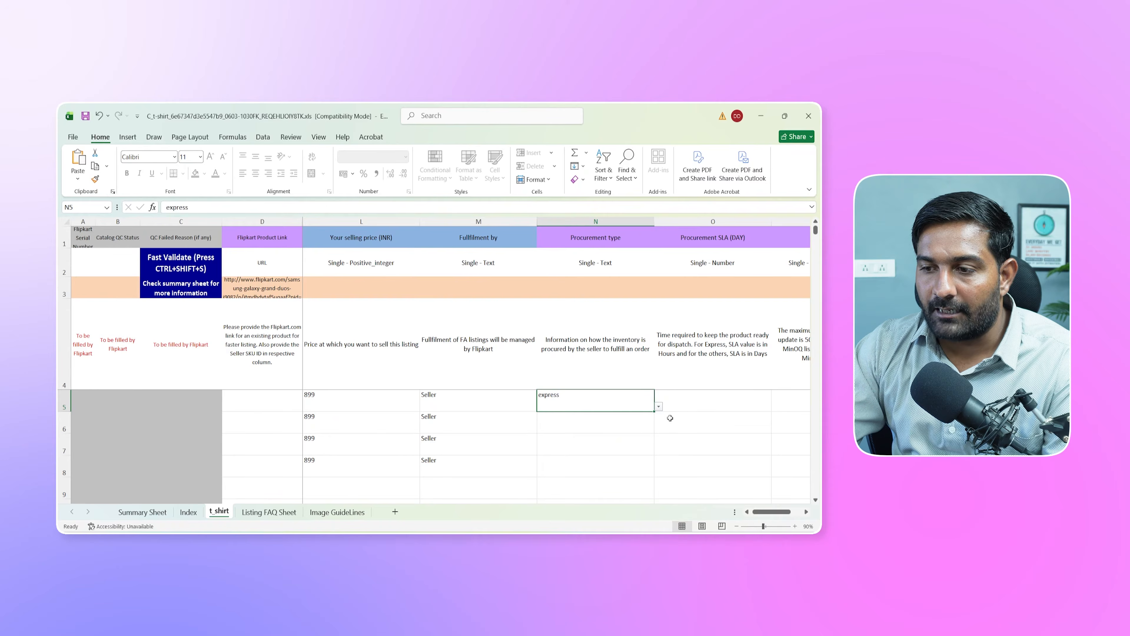
key(Return)
click(658, 428)
click(577, 444)
click(577, 451)
click(659, 449)
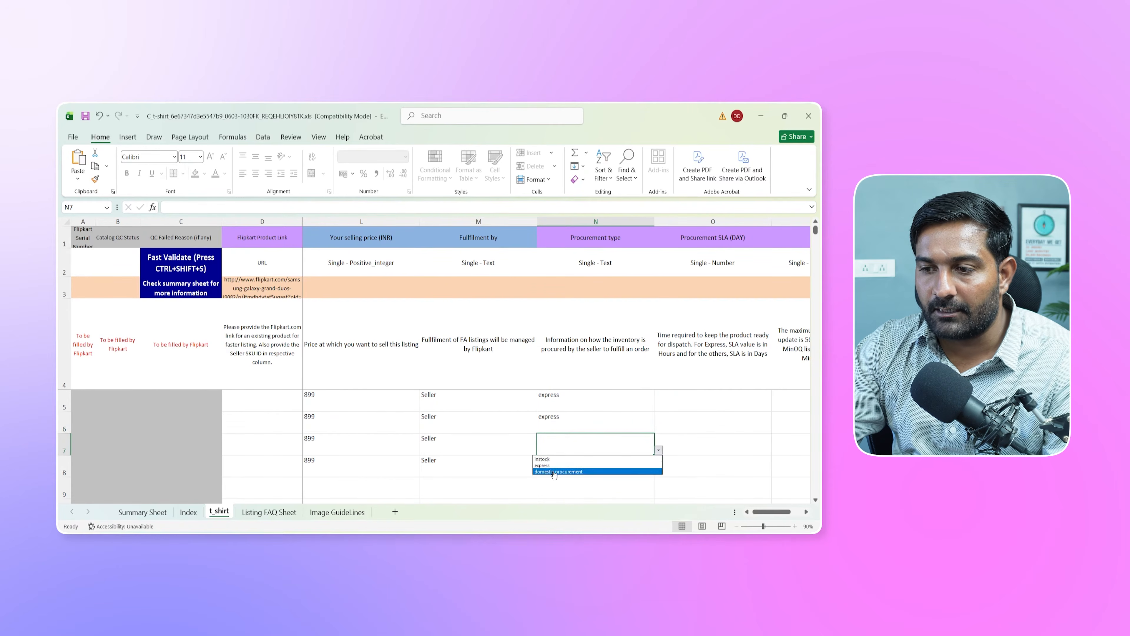
click(552, 465)
key(Return)
Enter a Procurement SLA of 1 in O5 and fill it down through O8.
click(690, 402)
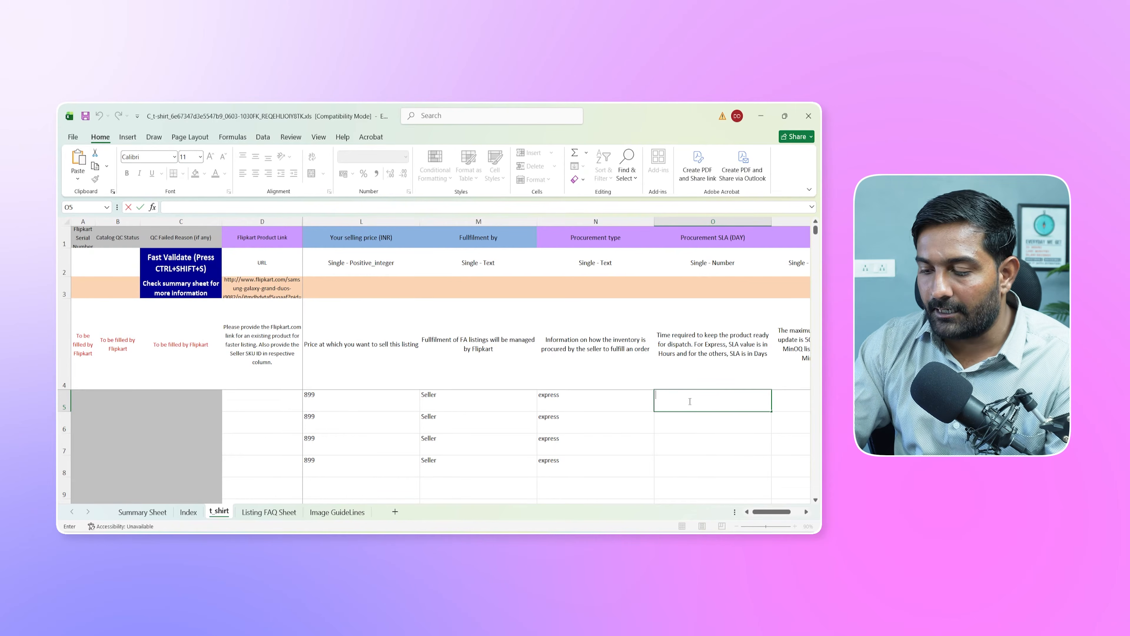
text(1)
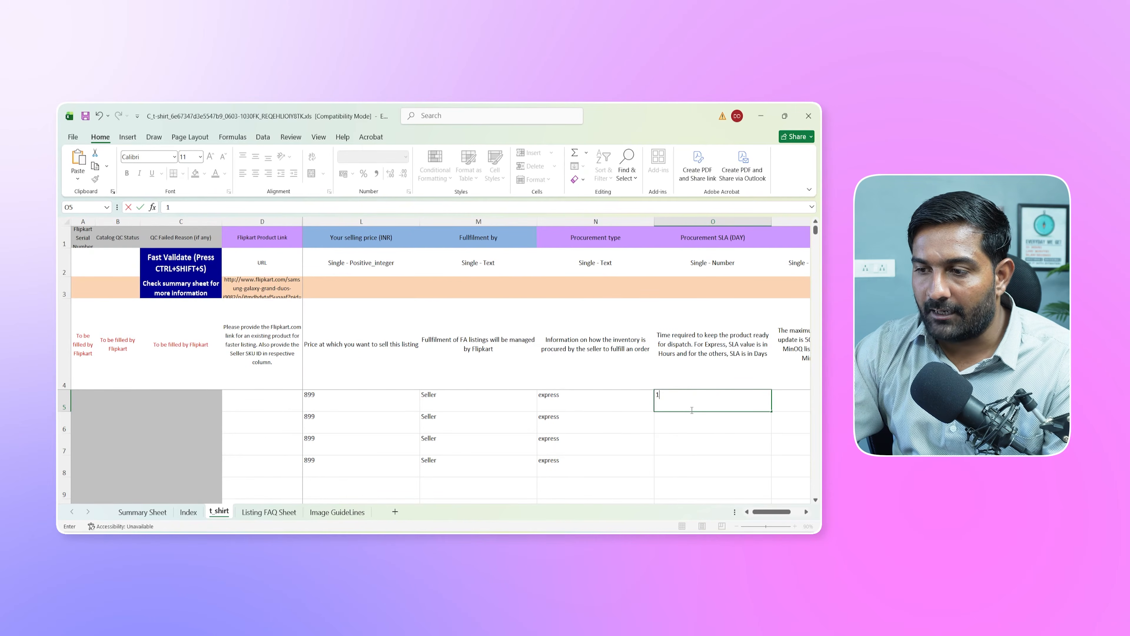
key(Return)
click(702, 387)
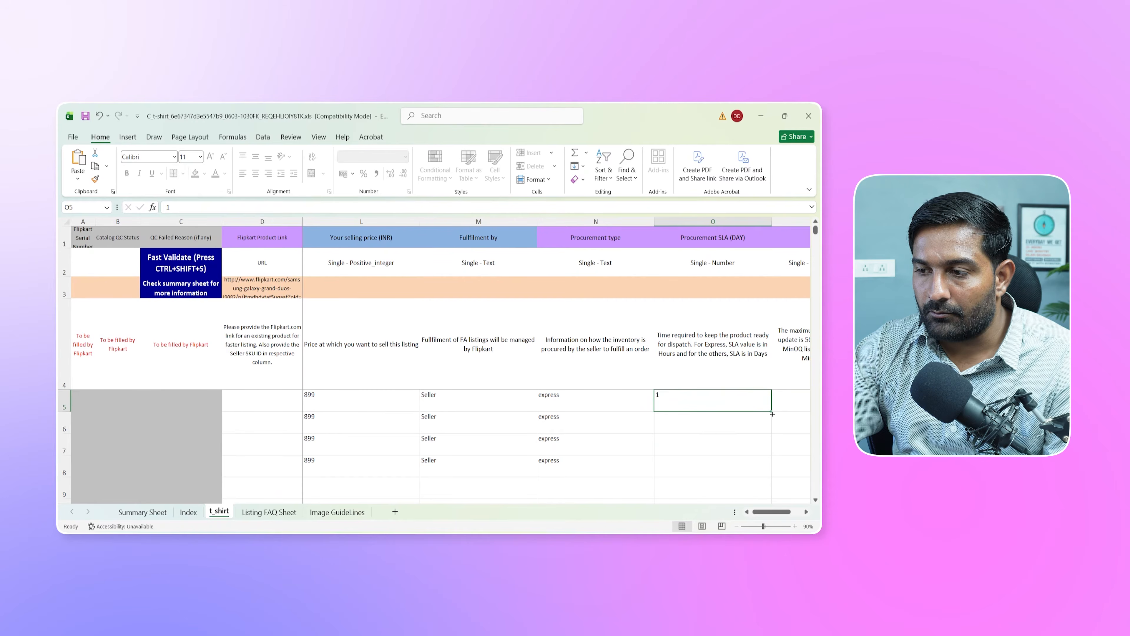
drag(774, 410, 773, 475)
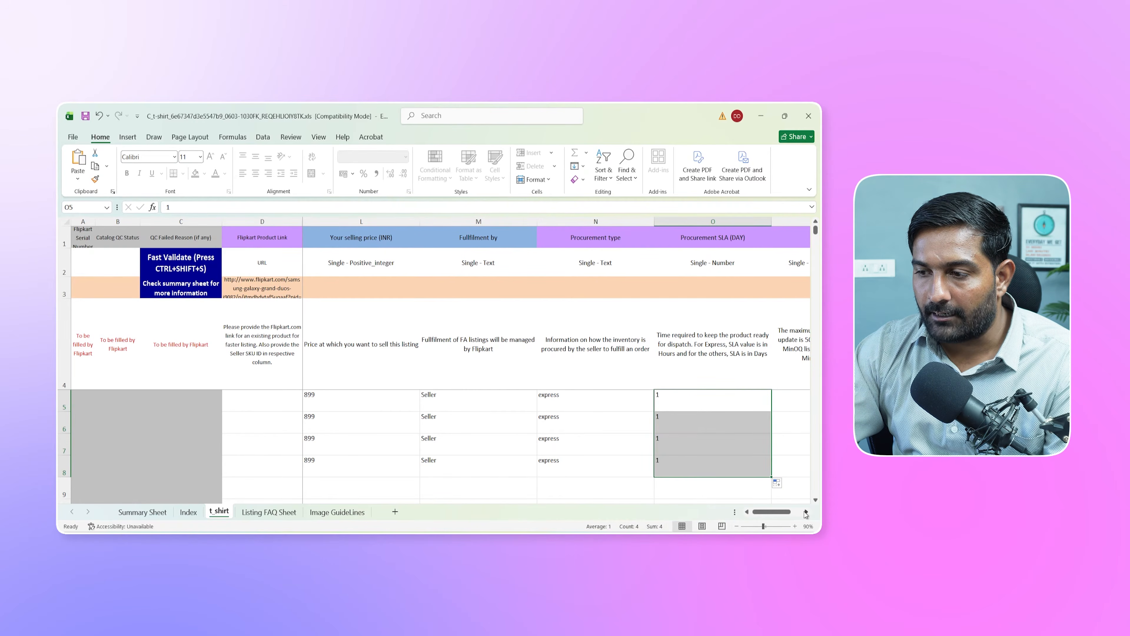
Enter a Stock of 100 in P5 and fill it down to the other three SKU rows.
click(807, 512)
click(806, 511)
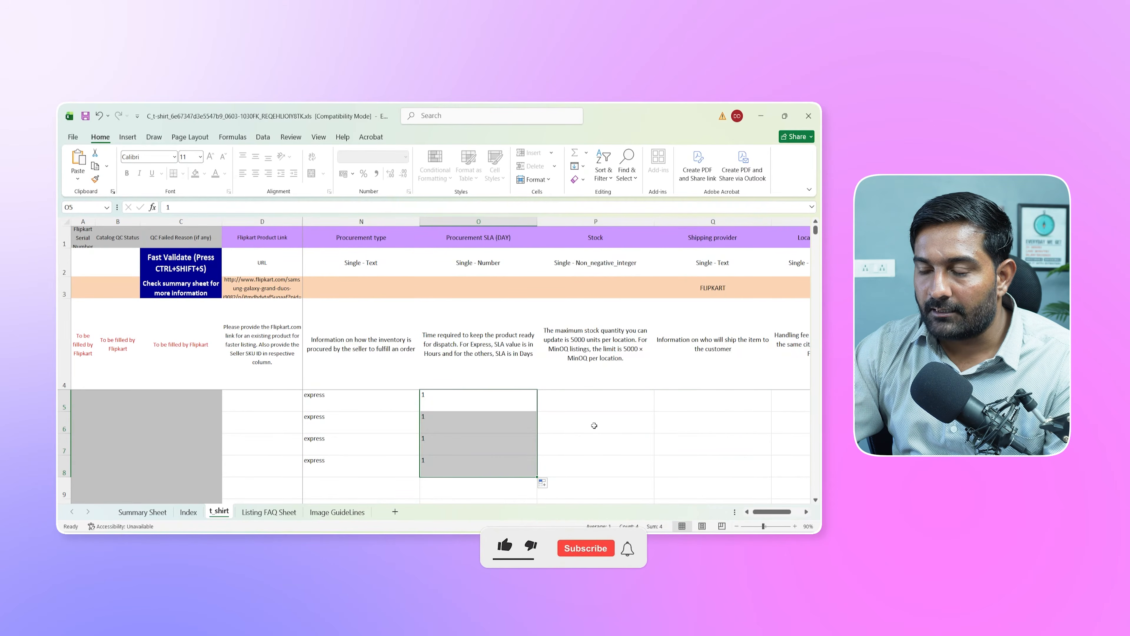
click(588, 408)
text(100)
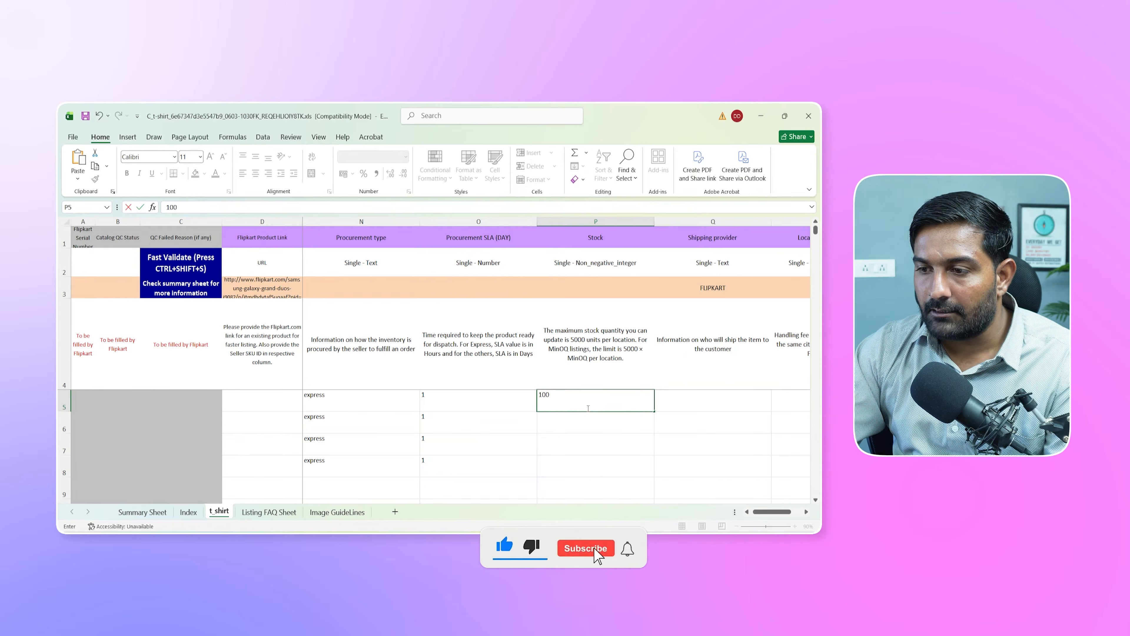
key(ctrl+Return)
drag(654, 411, 655, 476)
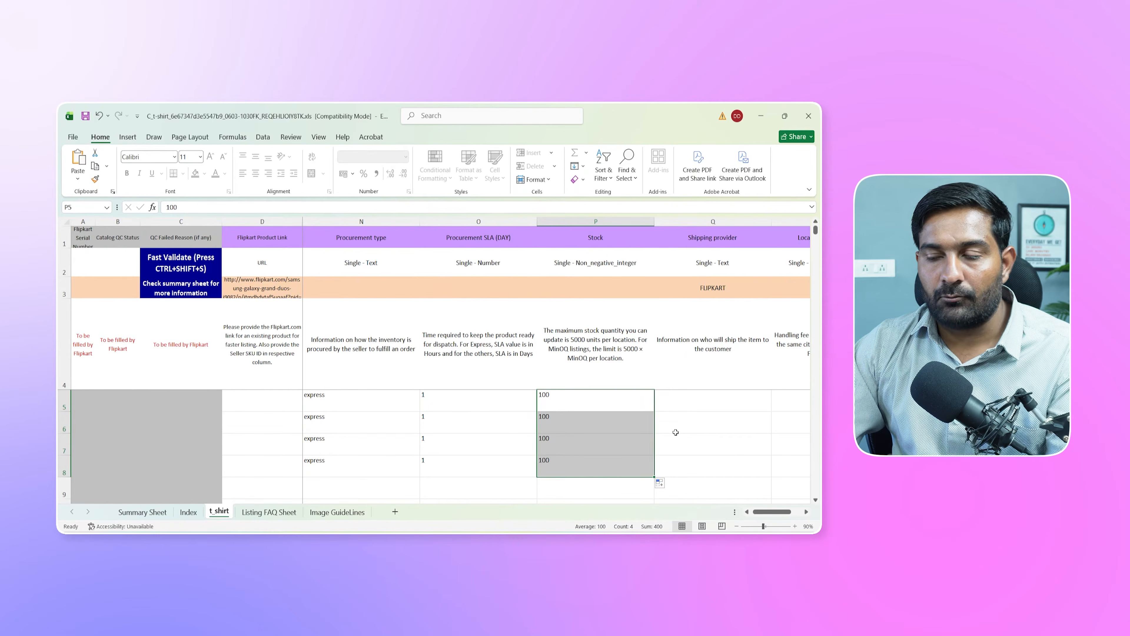
Set the Shipping provider to Flipkart for all four T-shirt SKU rows.
click(687, 406)
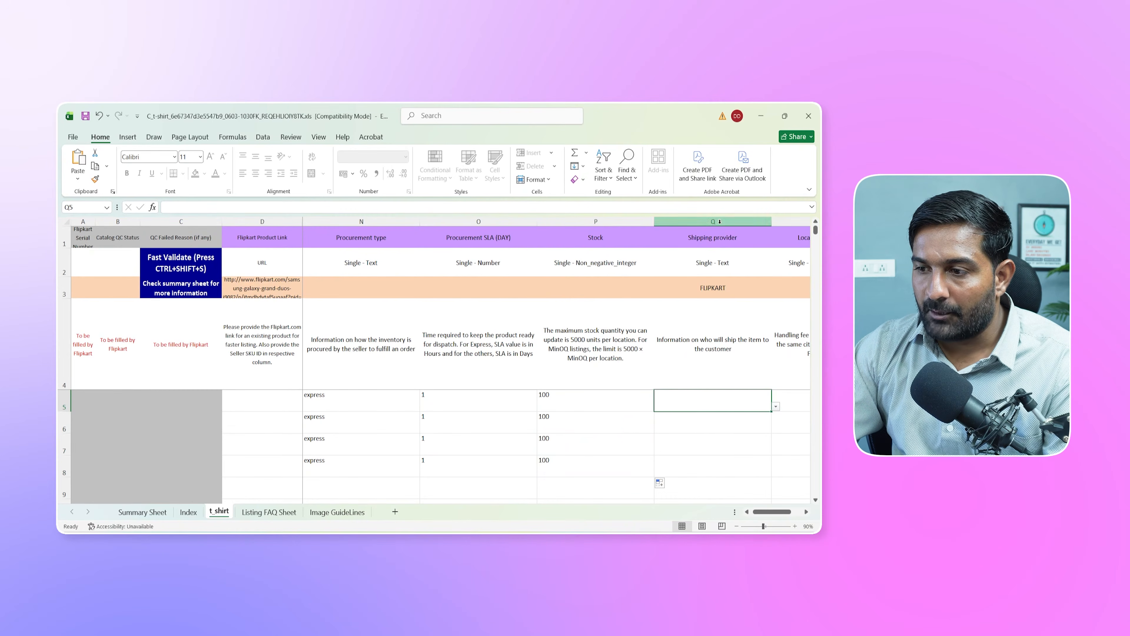
click(775, 406)
click(713, 415)
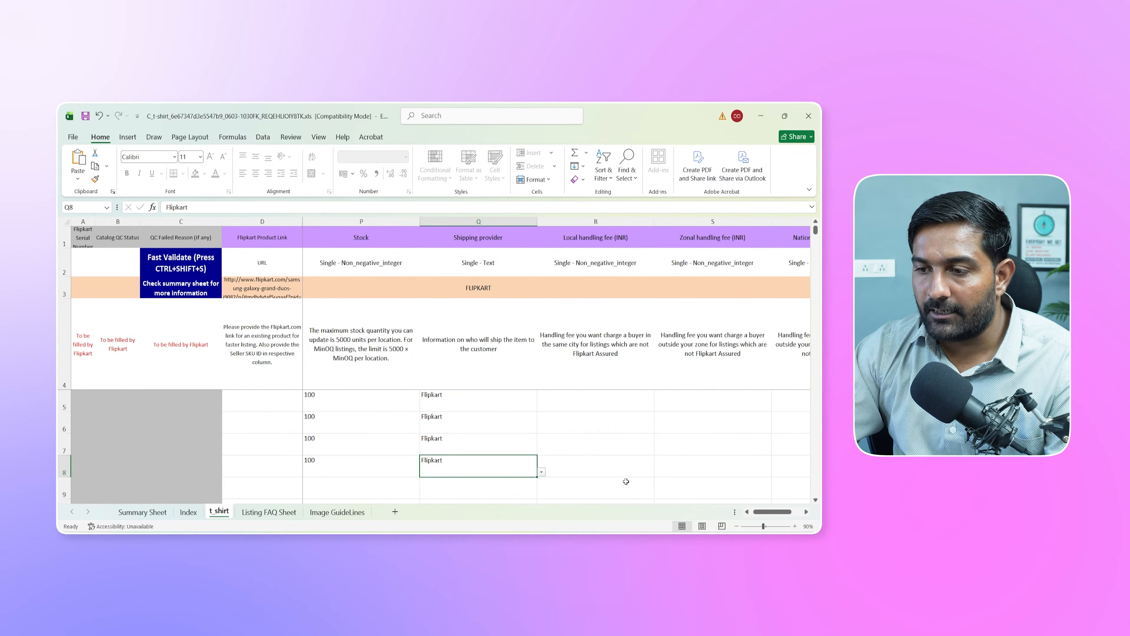
Set the local, zonal and national handling fees to 0 for all four SKU rows.
click(579, 404)
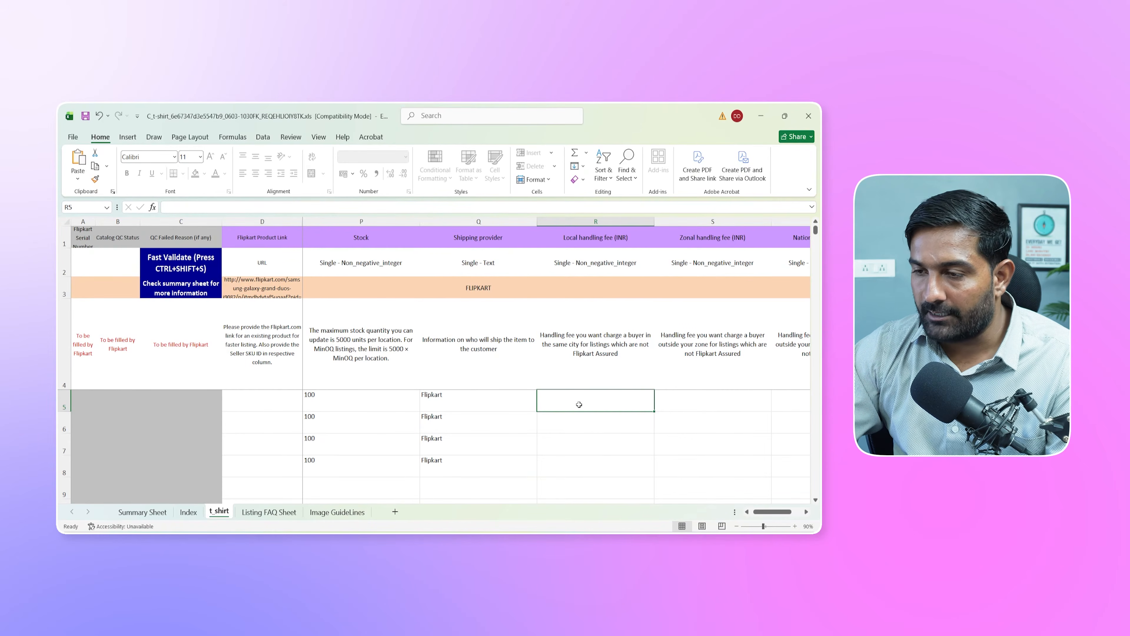
key(Tab)
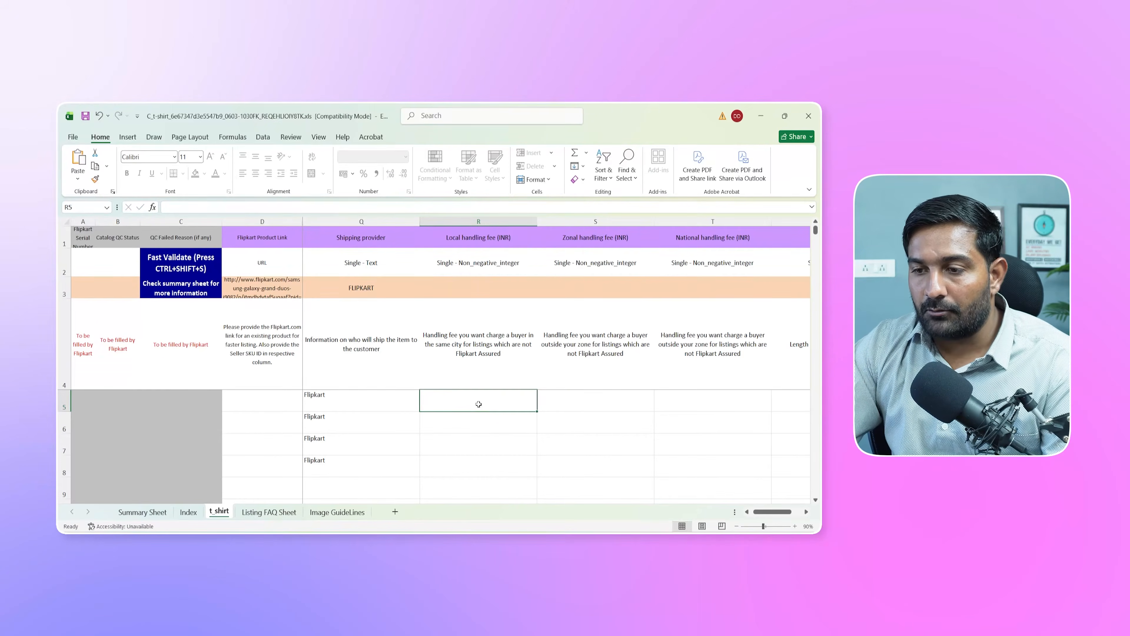
text(0)
click(501, 436)
click(511, 405)
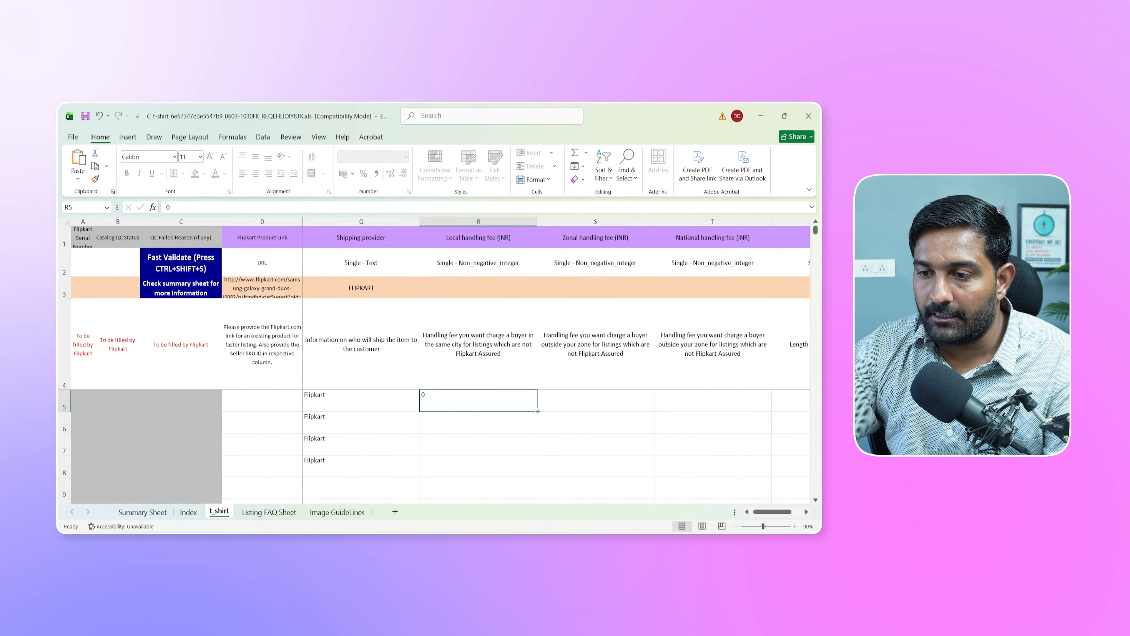
double_click(538, 410)
click(596, 400)
text(0)
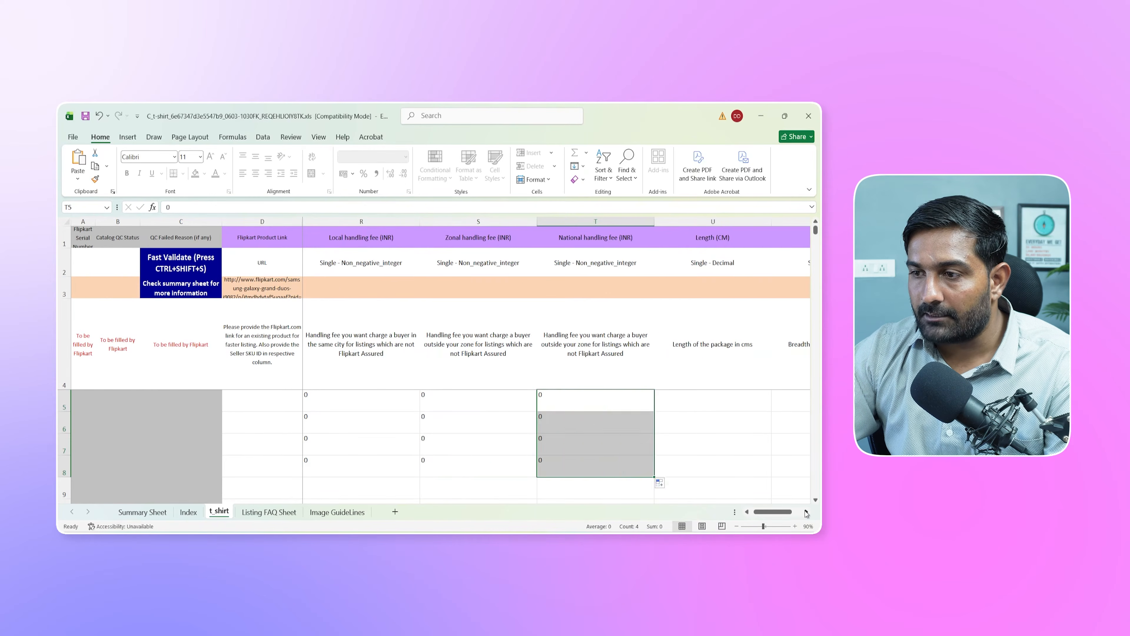
Enter package length 8, breadth 4 and height 6 cm in row 5 and fill them down to all four SKU rows.
click(806, 511)
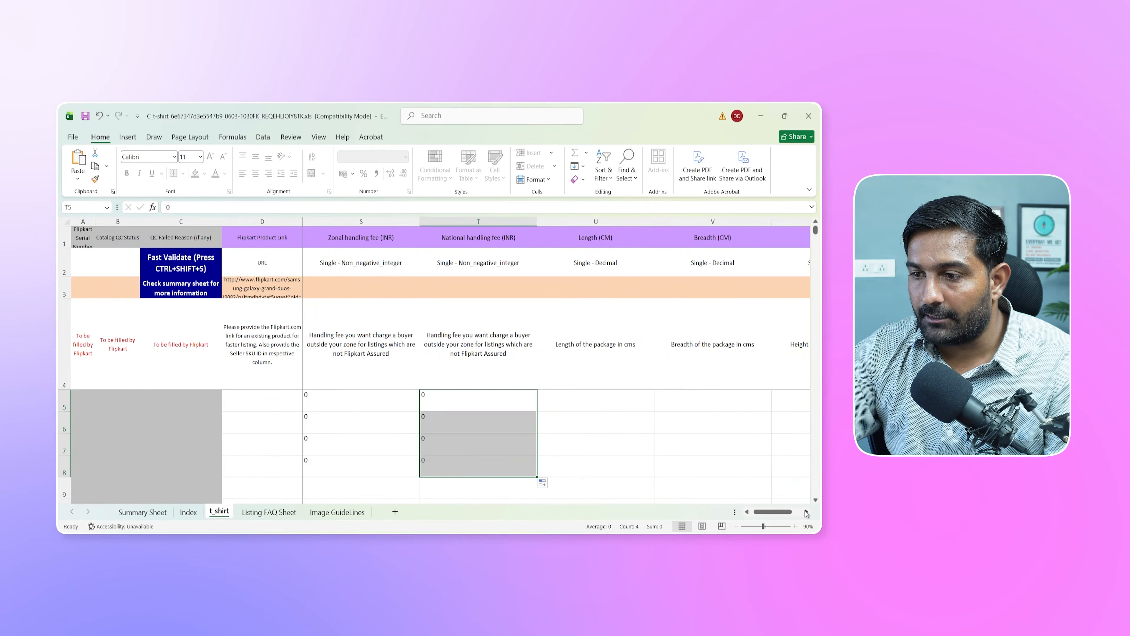
click(579, 400)
text(8)
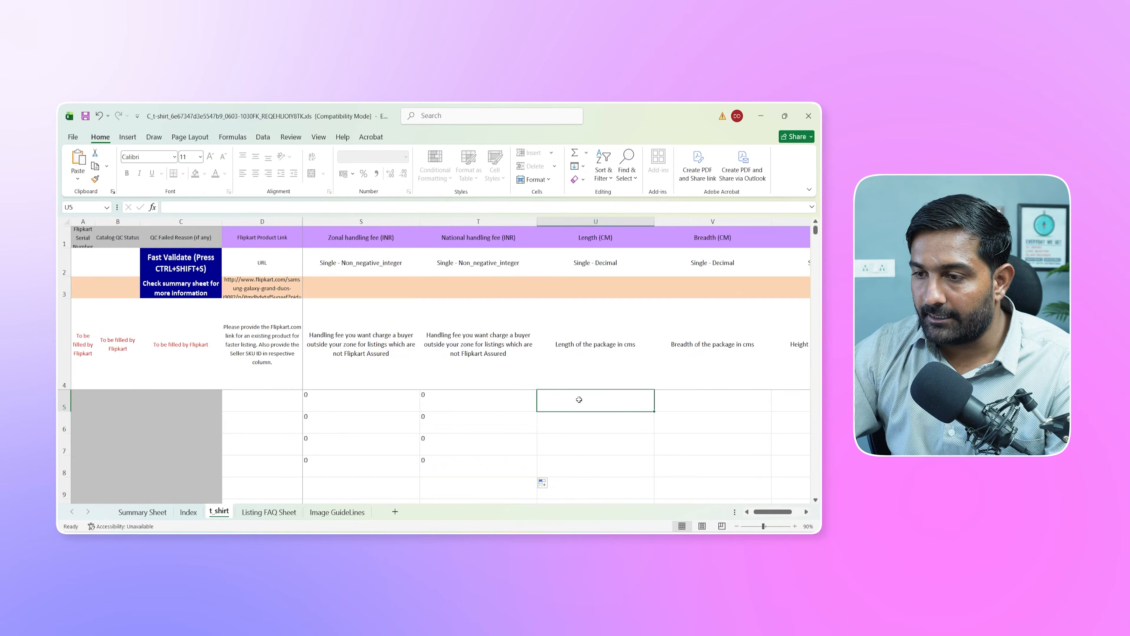
click(712, 399)
text(4)
click(781, 399)
text(6)
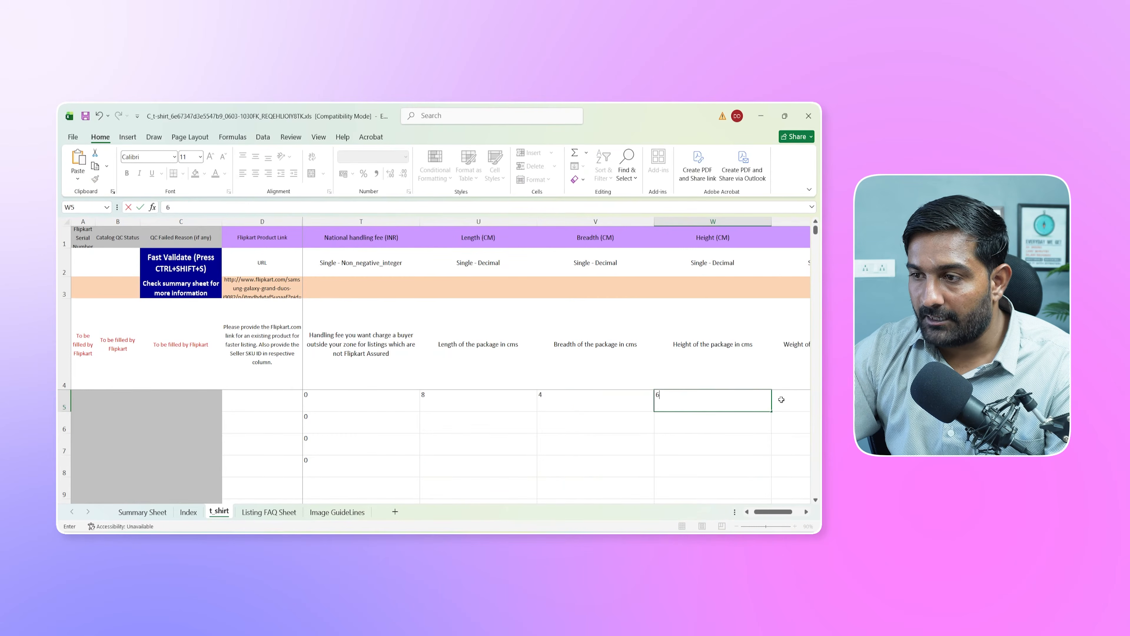
click(450, 399)
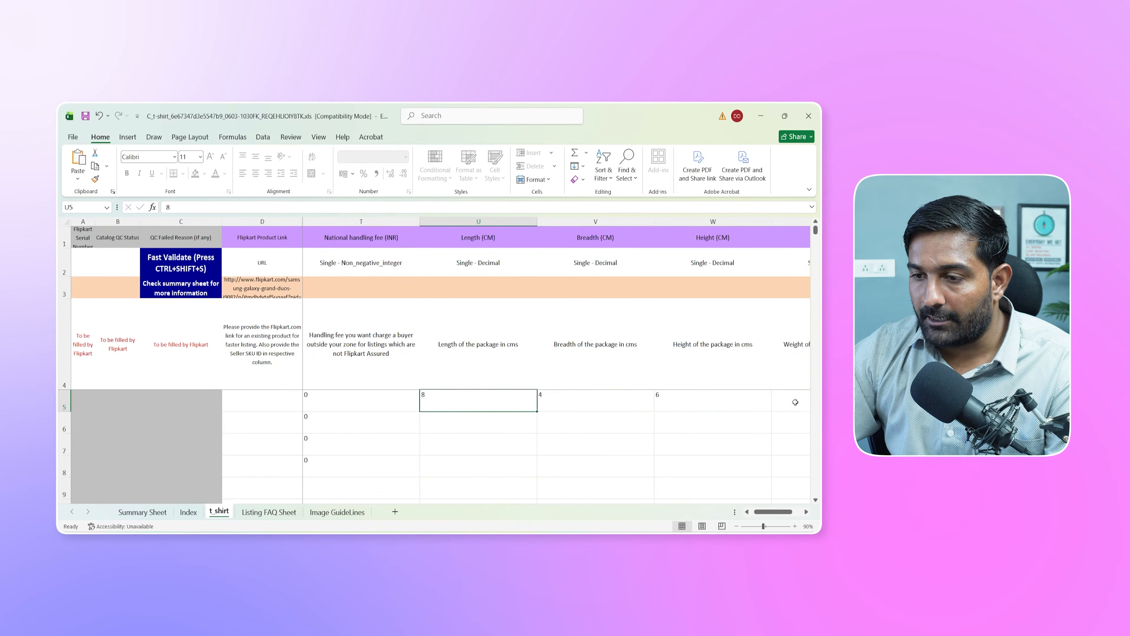
drag(538, 412, 538, 476)
click(645, 406)
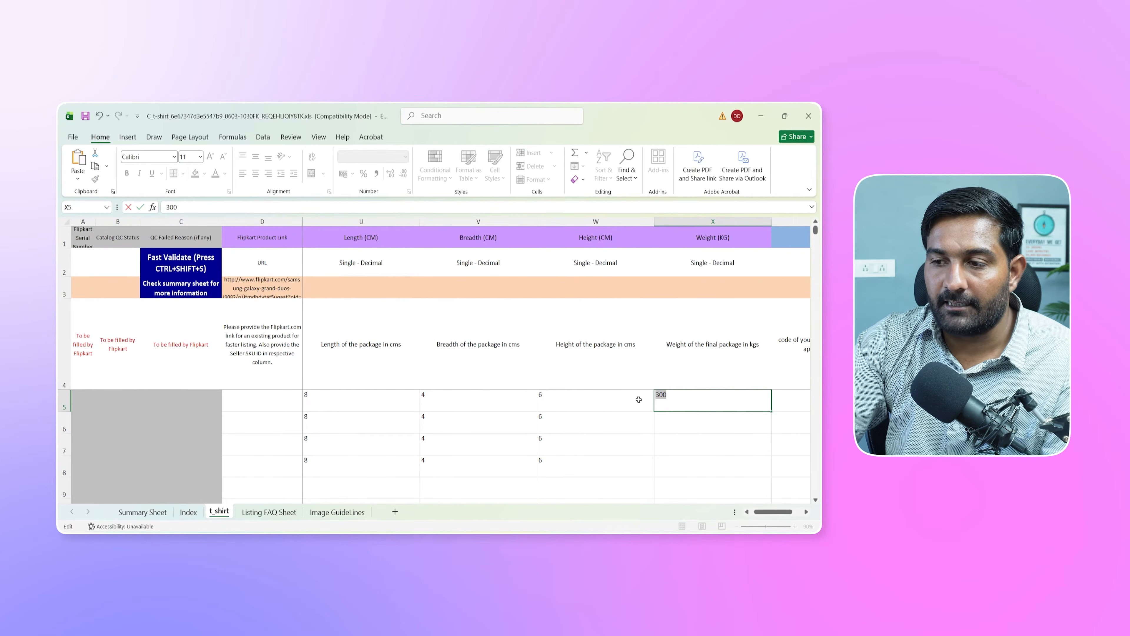
Enter a package weight of 0.3 kg in X5 and fill it down to all four SKU rows.
text(0.3)
key(Return)
click(715, 407)
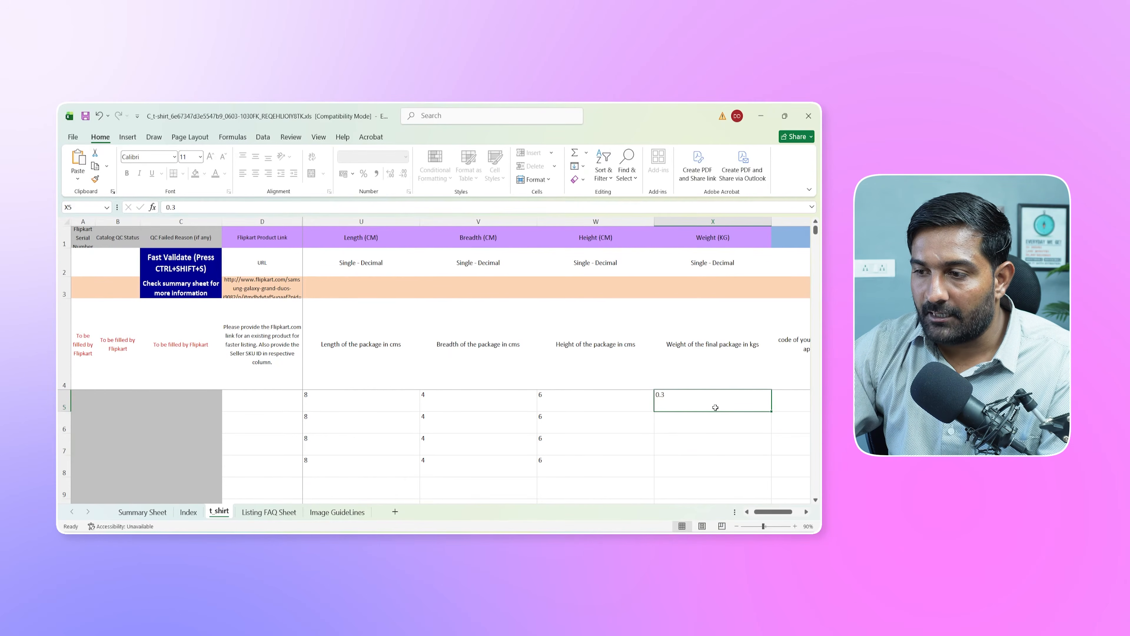
double_click(772, 412)
key(Right)
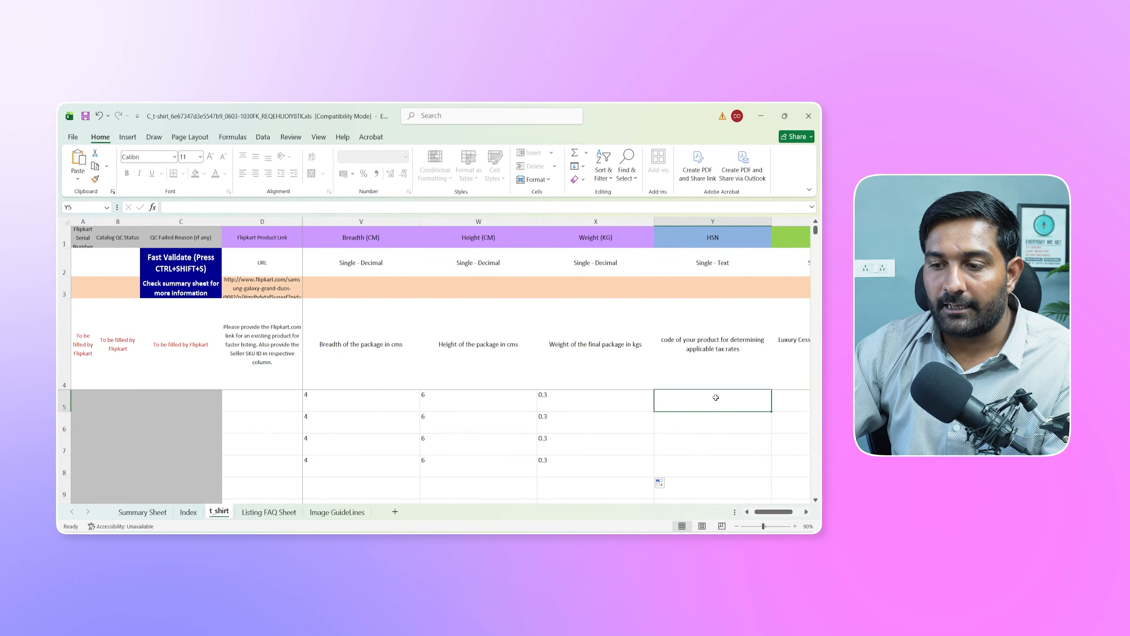
Switch to Chrome and search Google for the T-shirt HSN code in a separate tab.
mouse_move(452, 531)
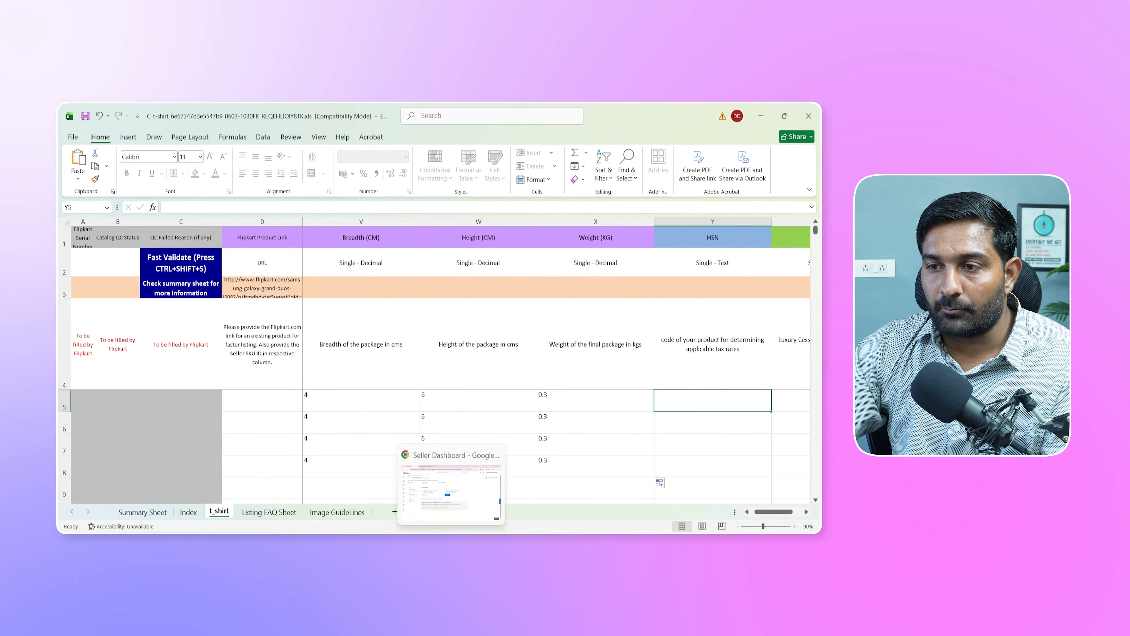
click(451, 503)
click(328, 114)
text(hsn )
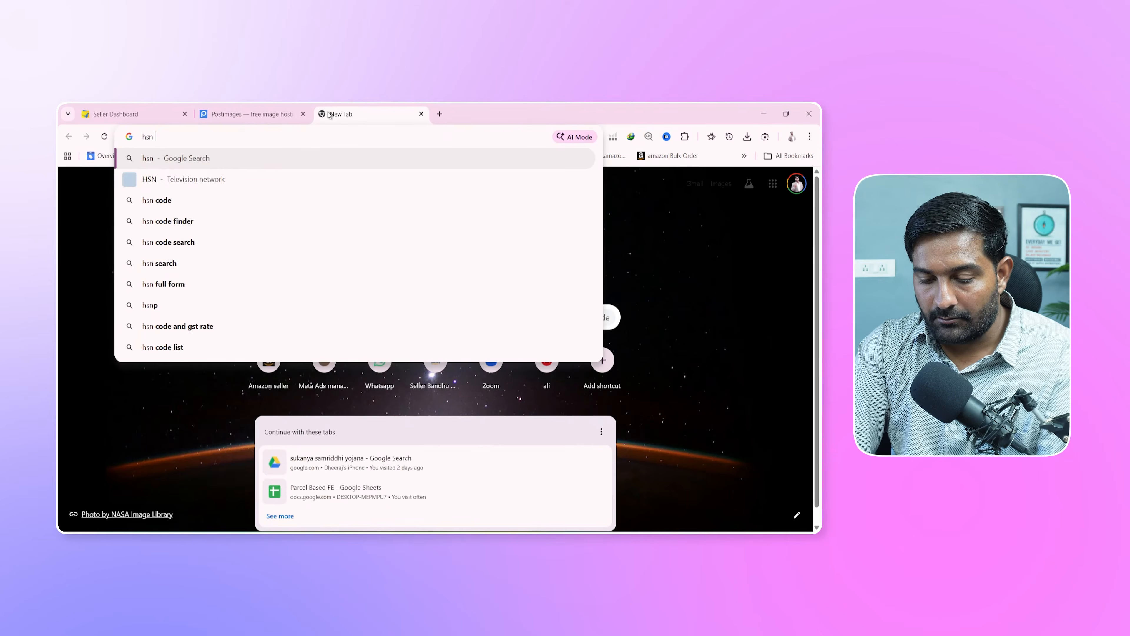
text(cocde for t shirt)
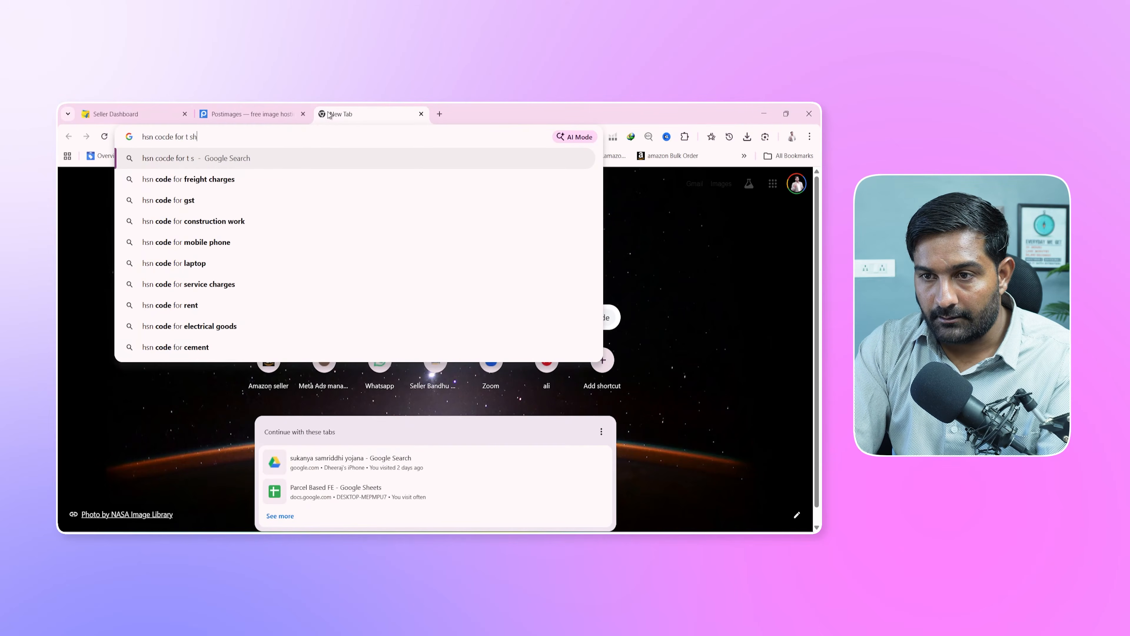
key(Return)
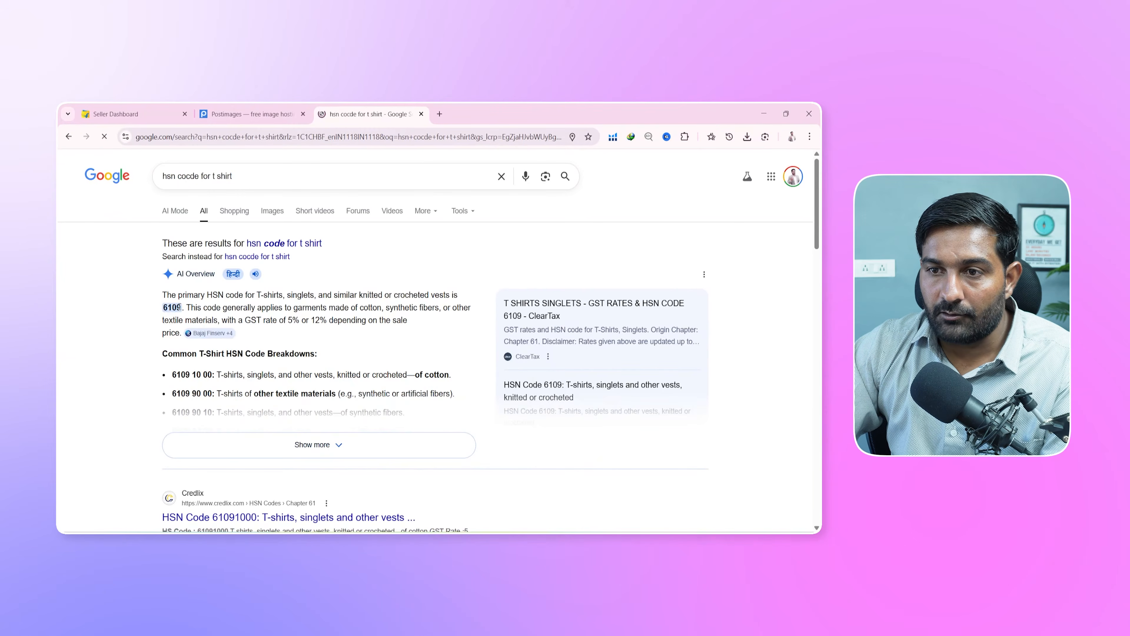
Back in the Excel template, enter HSN 6091 in Y5 and fill it down to all four SKU rows.
key(alt+Tab)
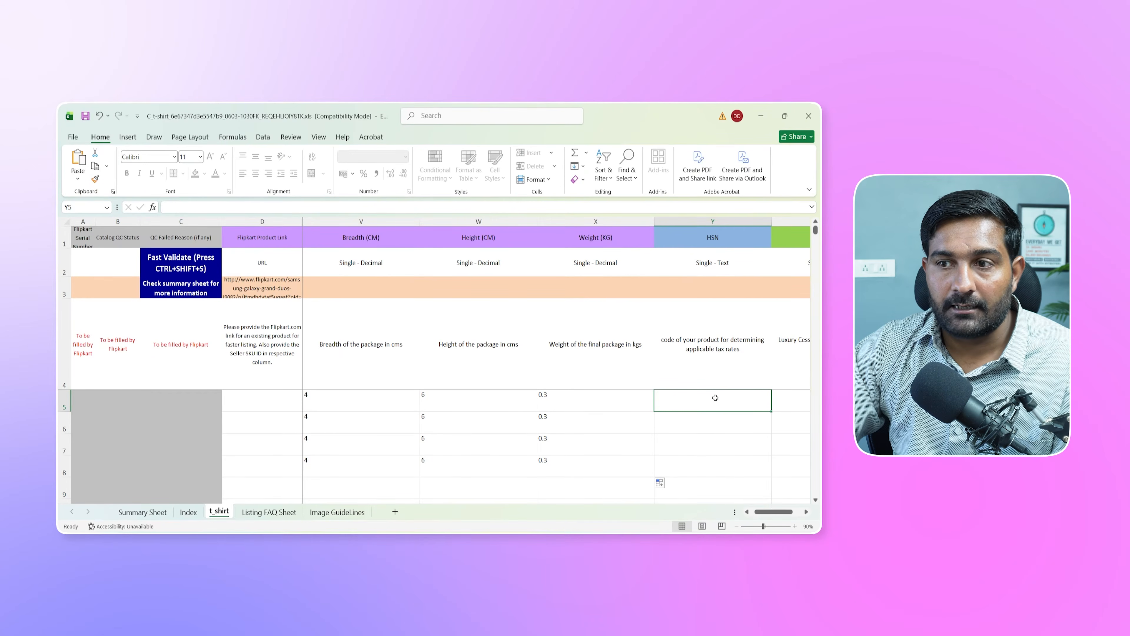
double_click(715, 398)
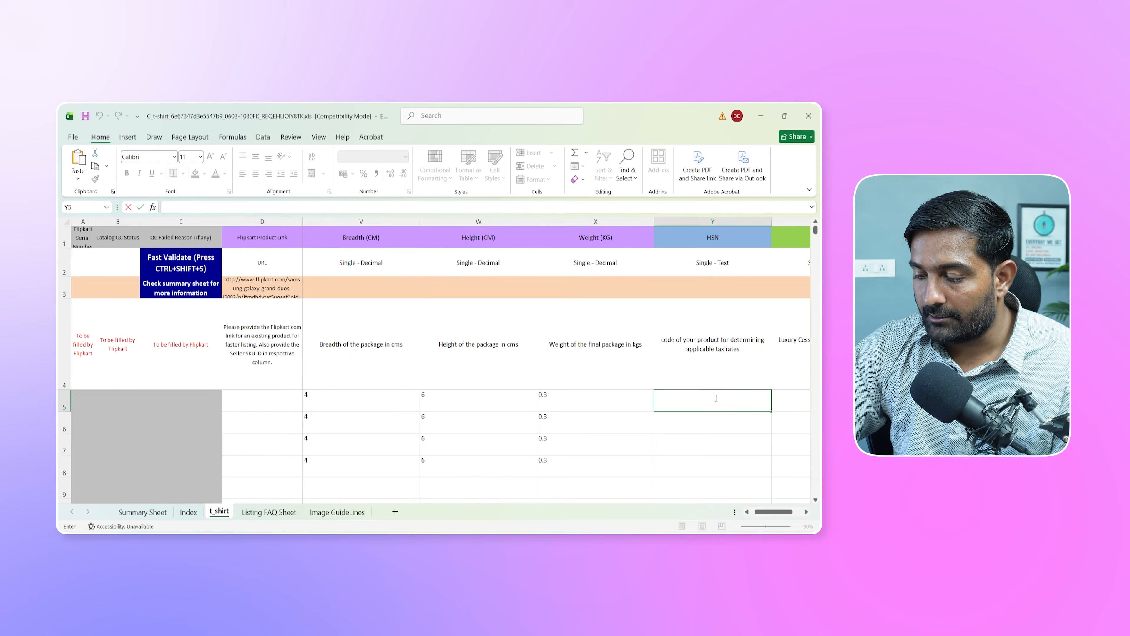
text(6091)
key(Return)
click(726, 401)
drag(772, 411, 772, 473)
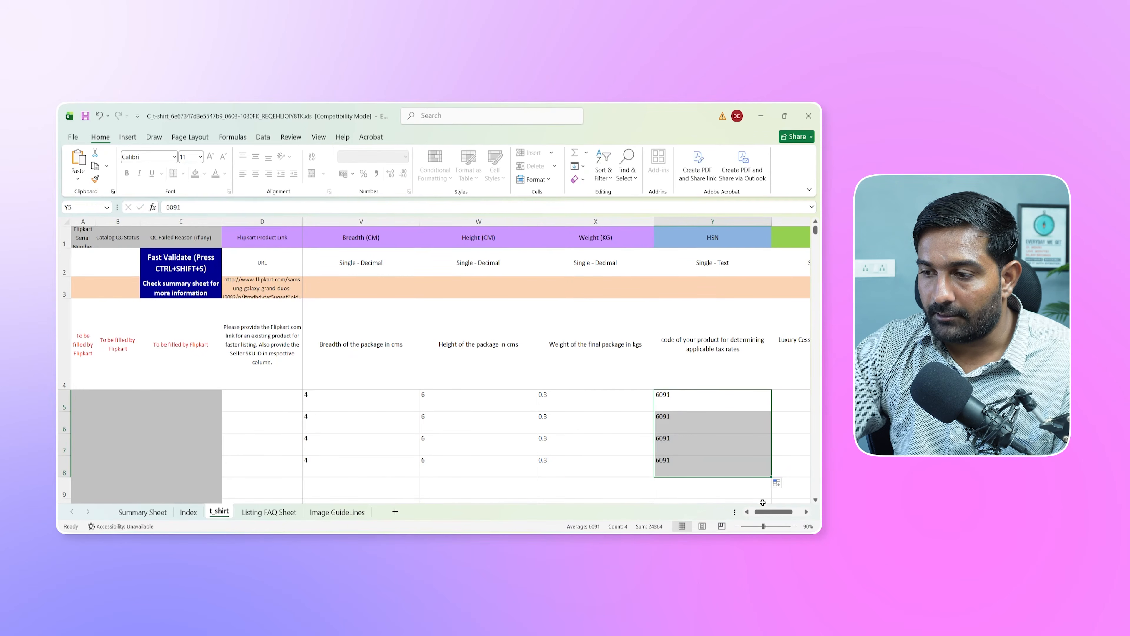
Leave Luxury Cess empty and set the Country Of Origin to India for all four SKU rows.
click(808, 513)
click(808, 514)
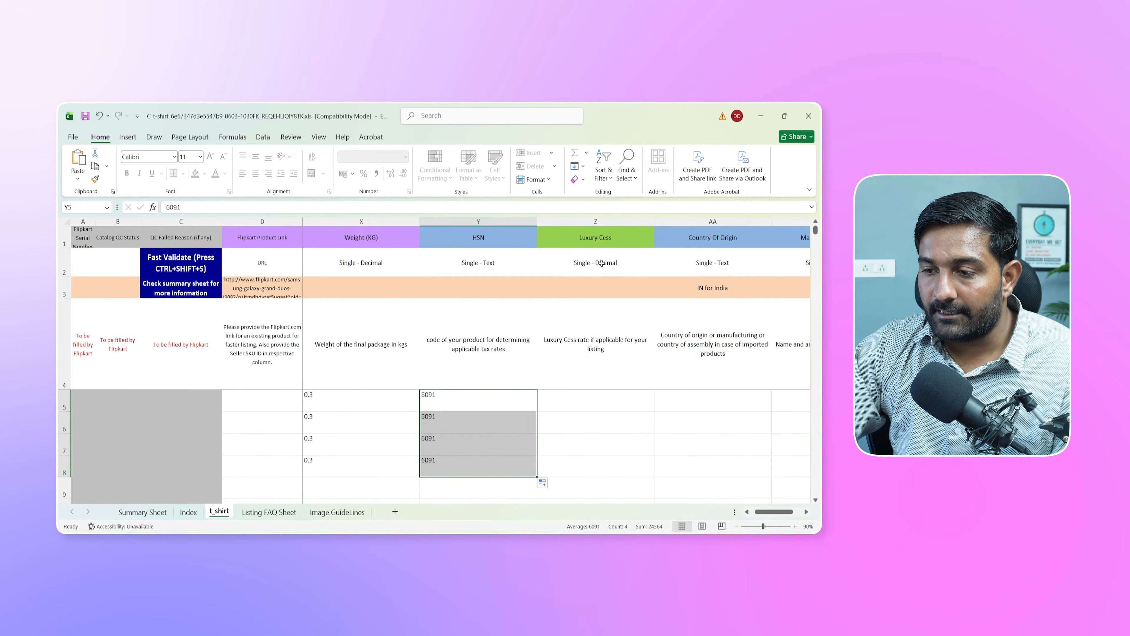
click(616, 407)
click(700, 409)
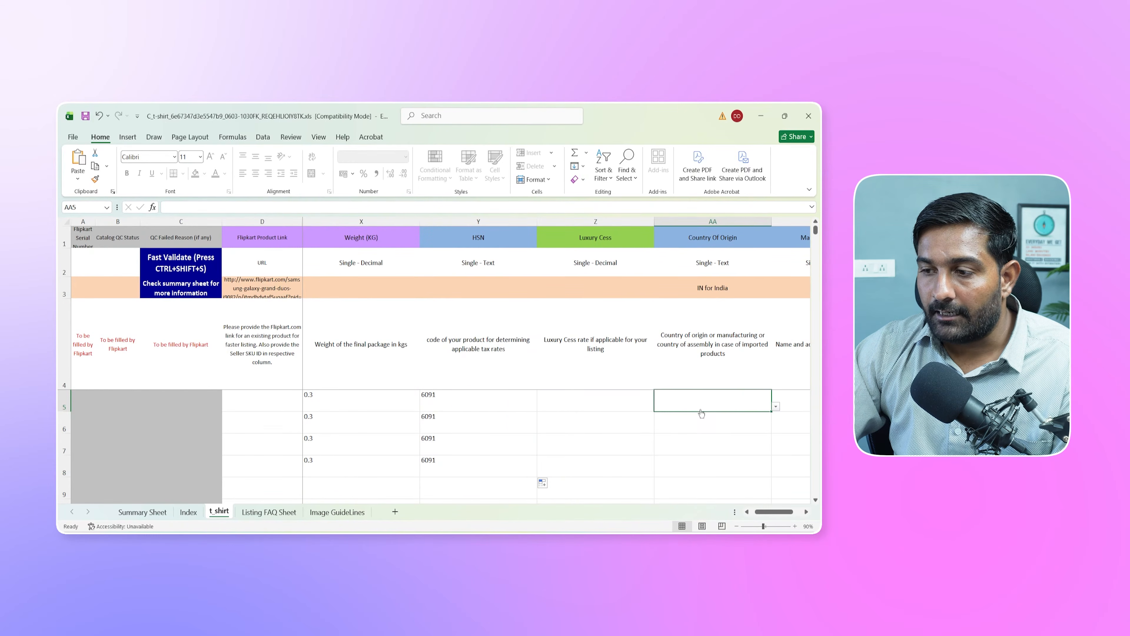
click(776, 406)
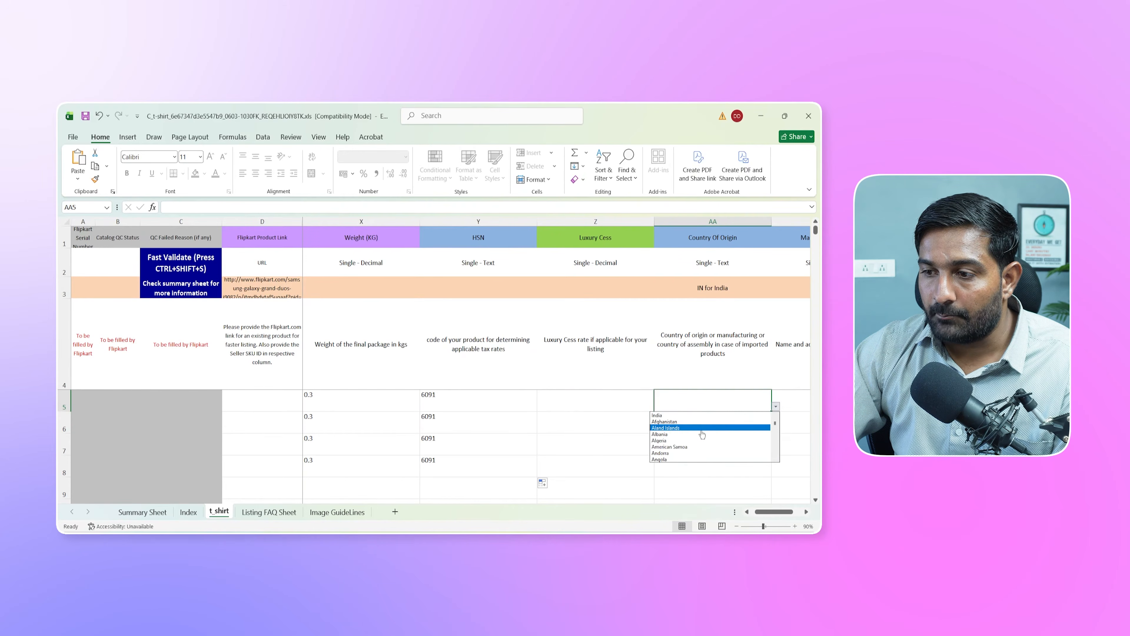
click(695, 415)
click(702, 428)
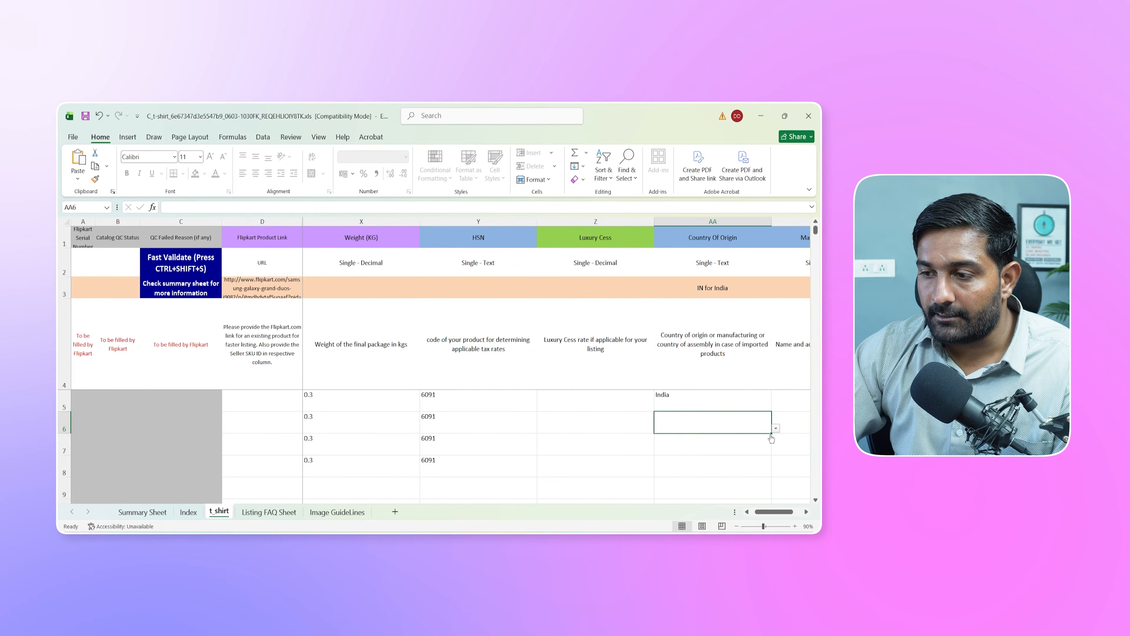
click(776, 428)
click(695, 438)
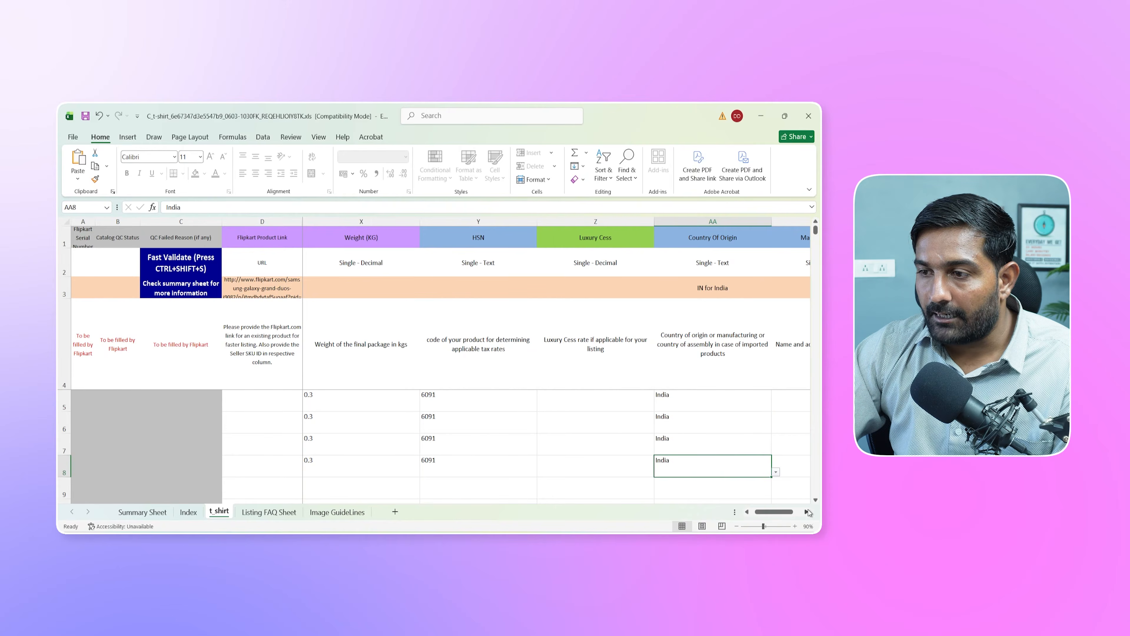
Enter "seller bandhu" as Manufacturer Details and Packer Details for all four SKU rows.
click(806, 512)
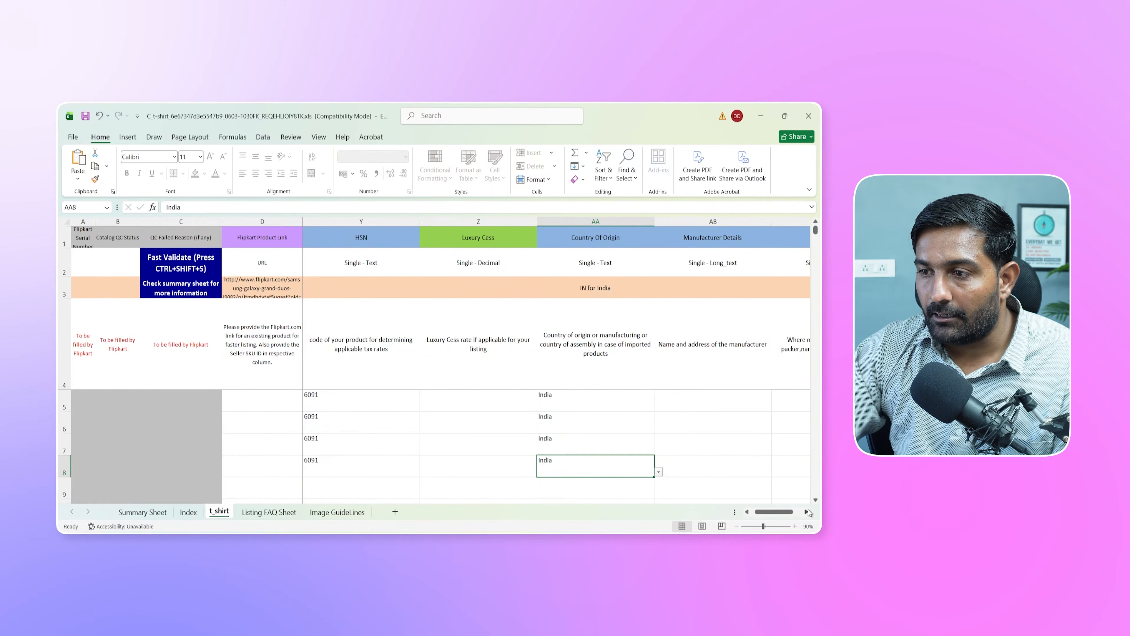
click(806, 512)
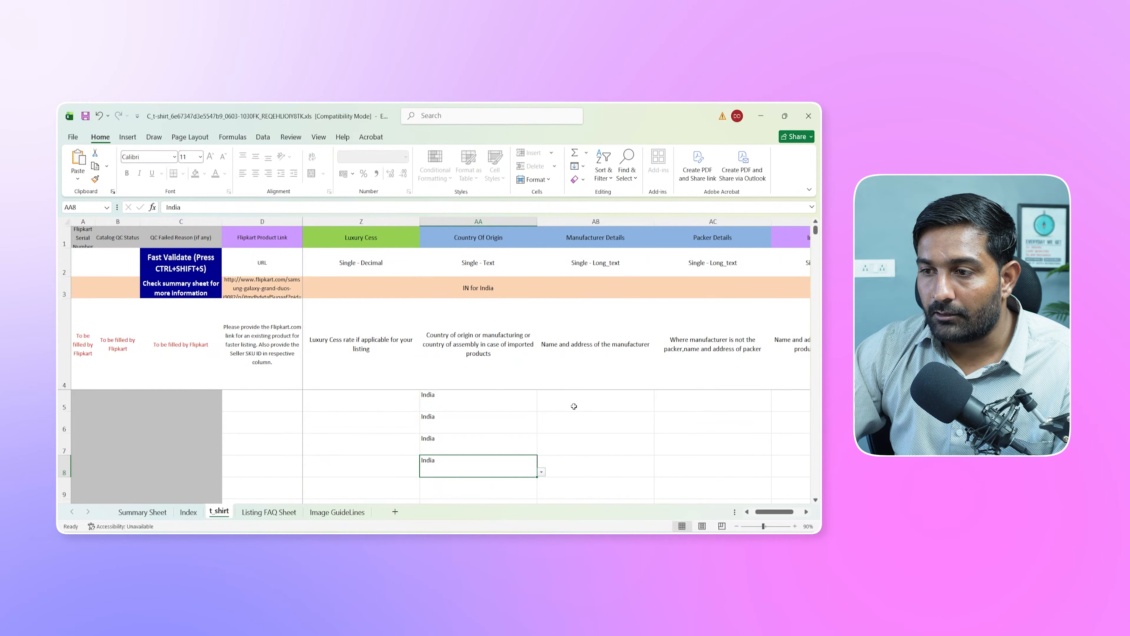
click(574, 406)
text(seller bandhu)
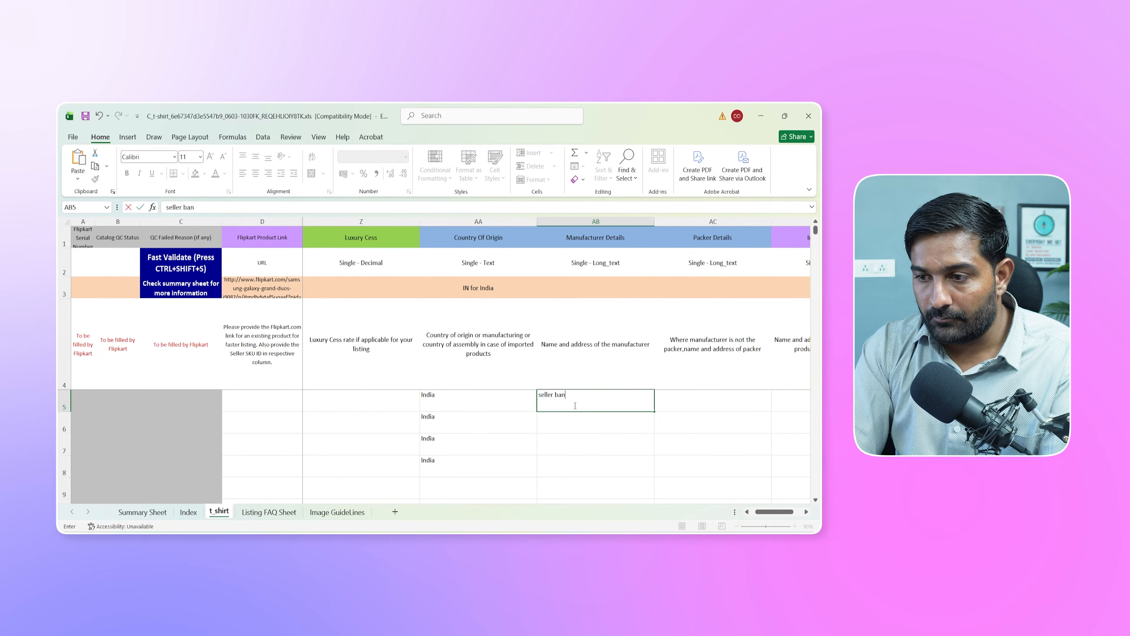
click(687, 405)
text(seller bandhu)
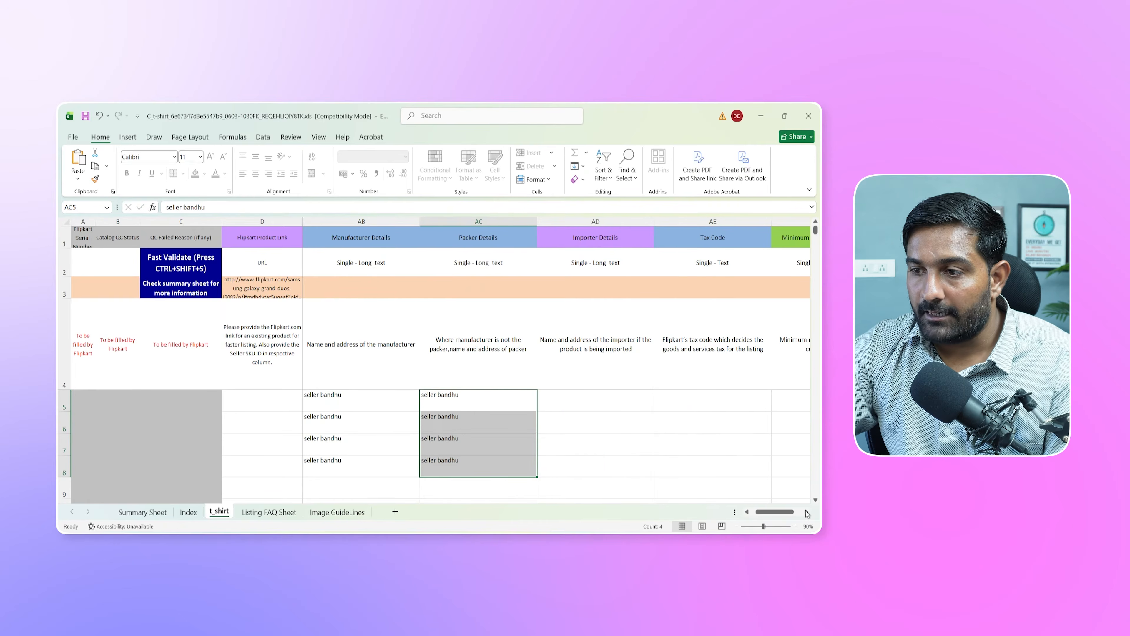
Enter "seller bandhu" as Importer Details in AD5 and fill it down to the other three SKU rows.
click(574, 405)
text(seller abndh)
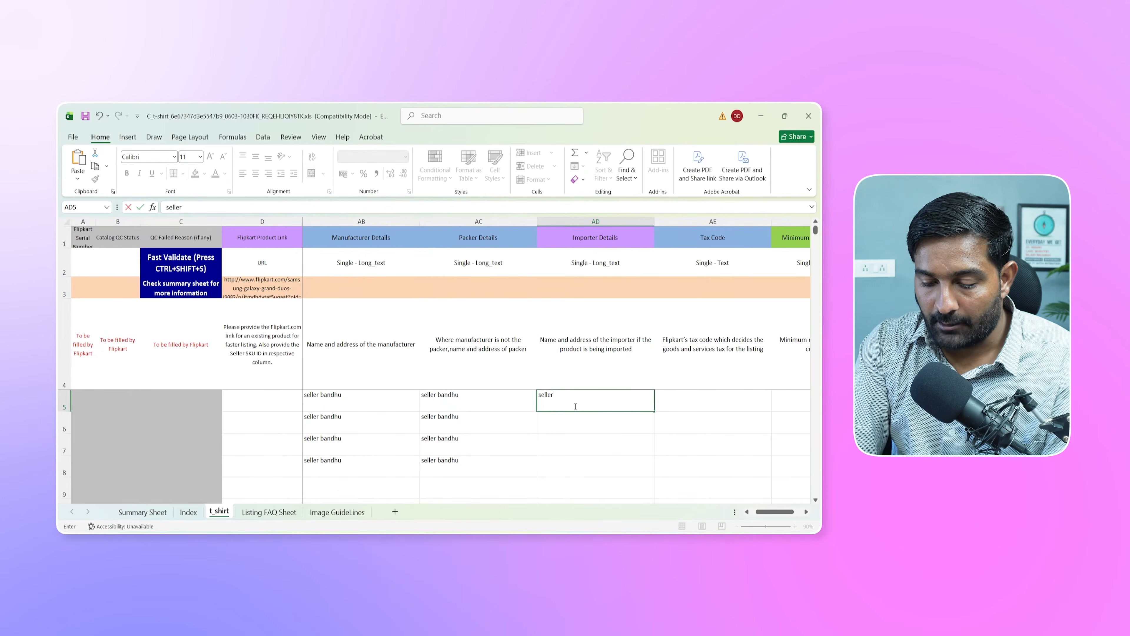
text(andh)
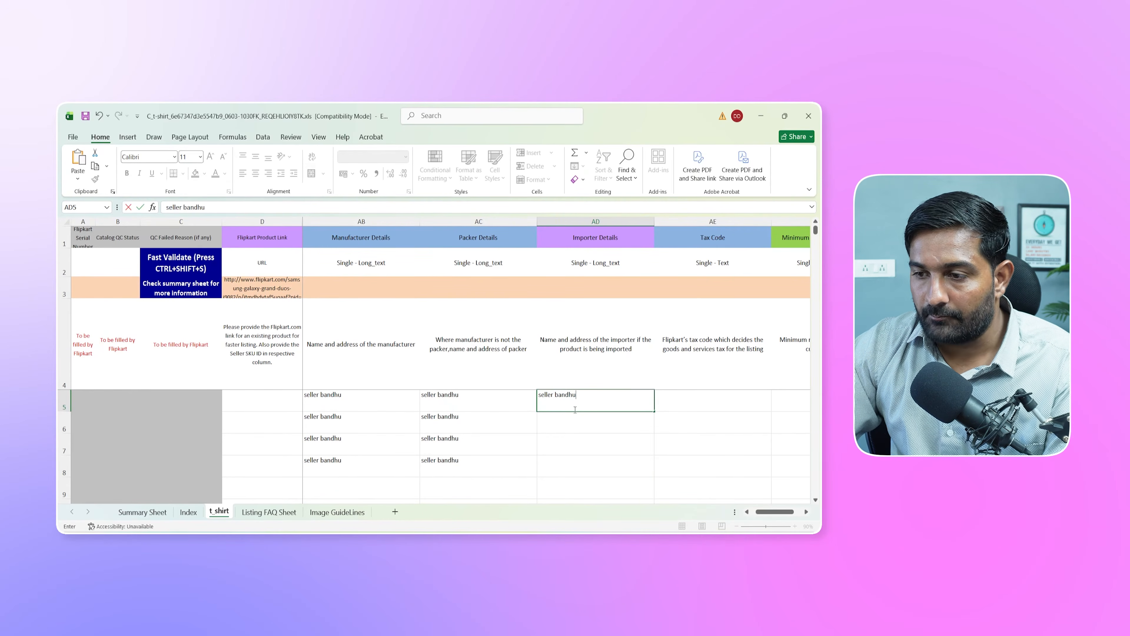
text(u)
Set the Tax Code to GST_18 and the Minimum Order Quantity to 1 for all four SKU rows.
click(746, 409)
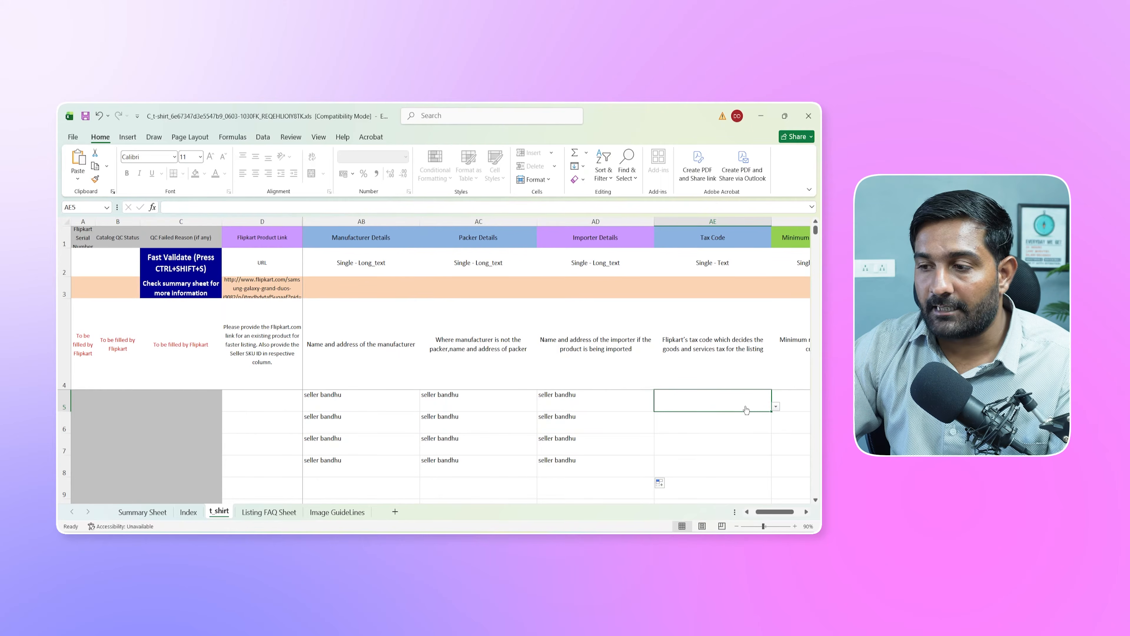
click(776, 407)
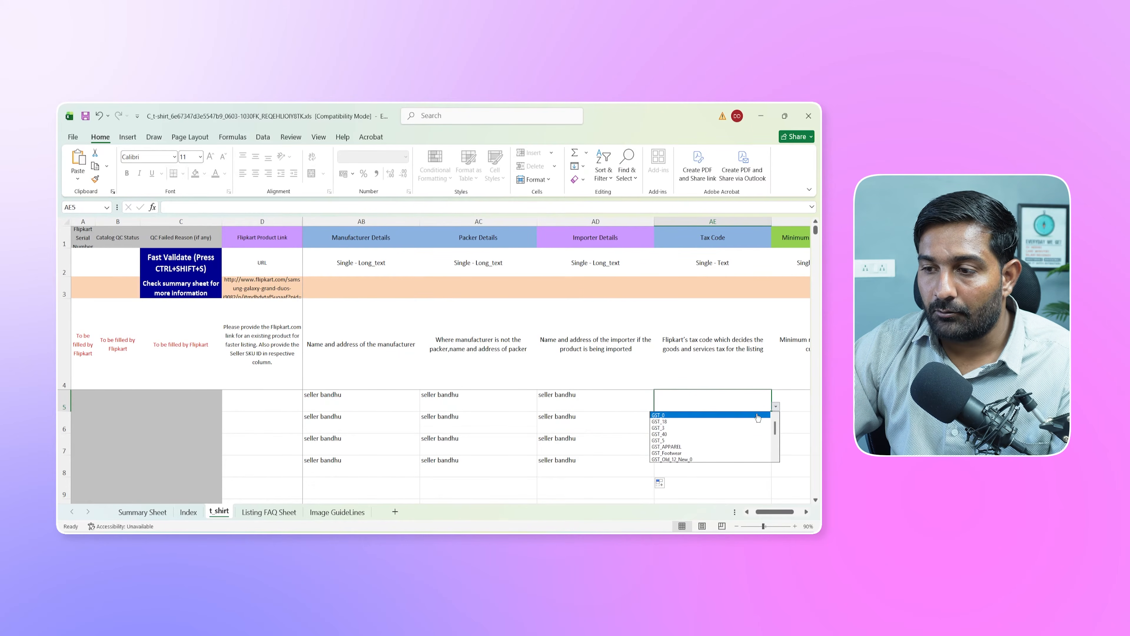
click(702, 422)
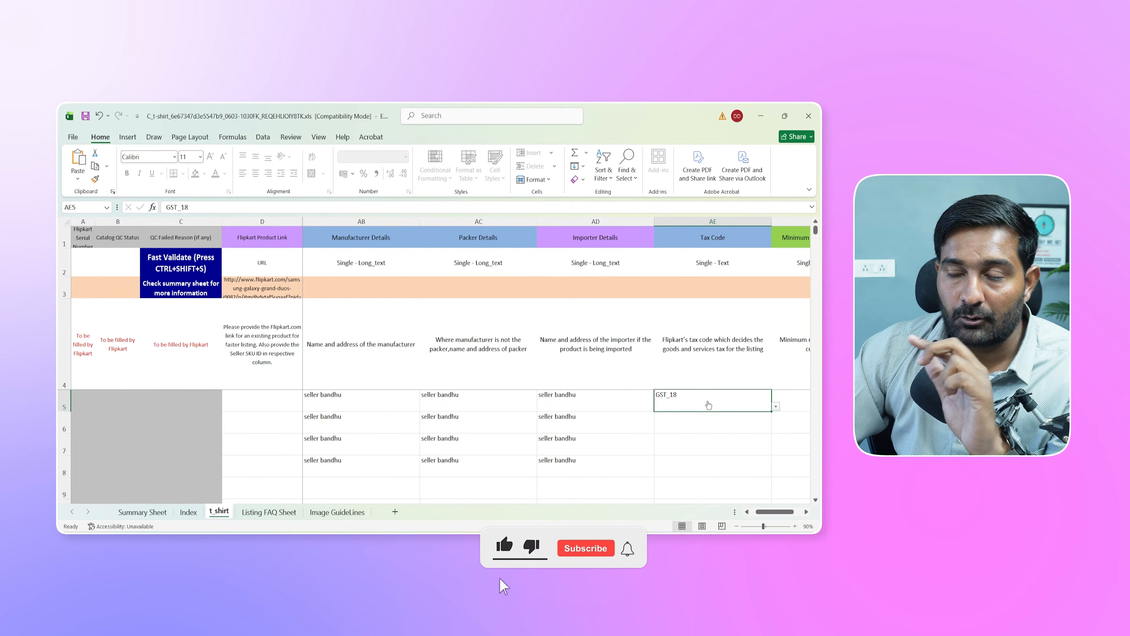
click(732, 427)
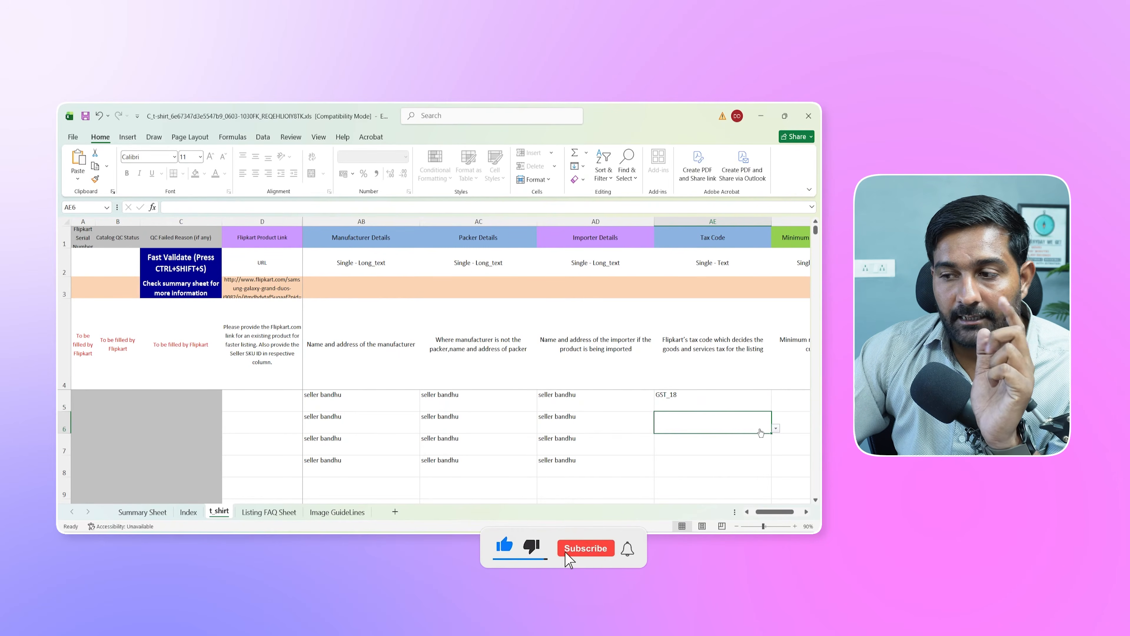
click(776, 429)
click(721, 444)
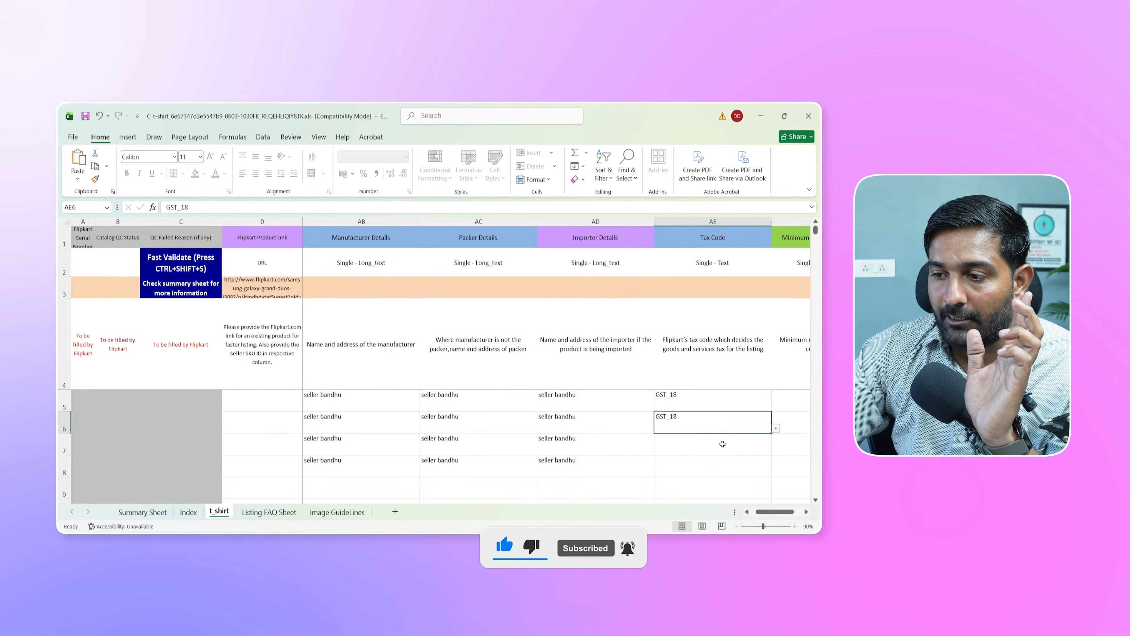
click(721, 444)
click(776, 449)
click(707, 462)
click(707, 462)
click(776, 473)
click(666, 486)
click(806, 511)
click(806, 511)
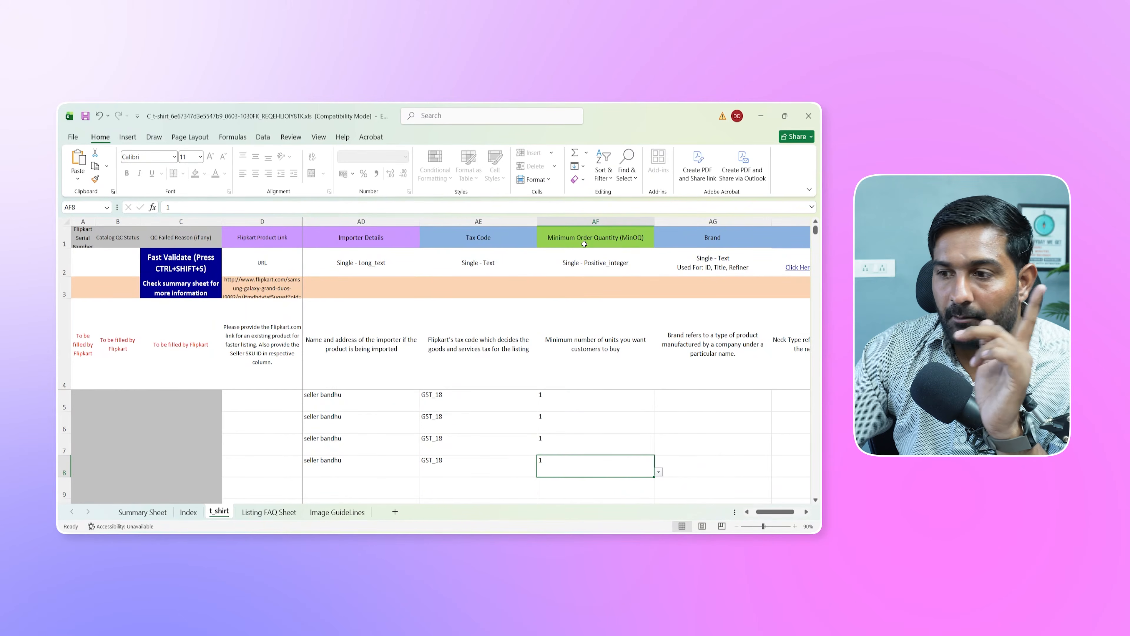
Enter the brand "seller bandhu" in AG5 and fill it down to all four SKU rows.
click(716, 403)
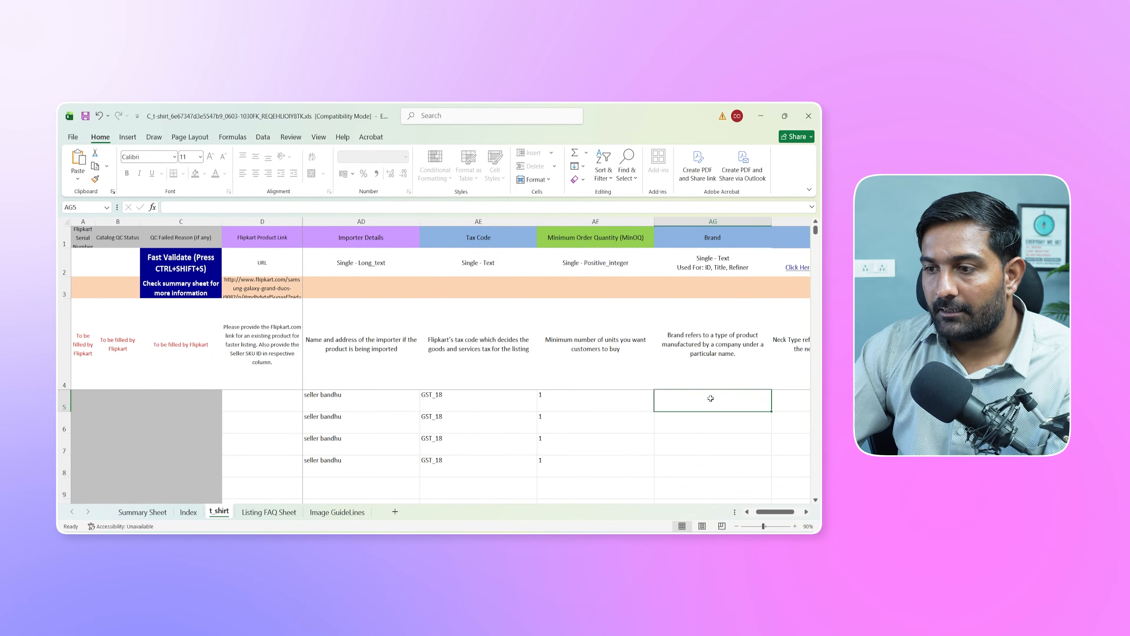
text(selle)
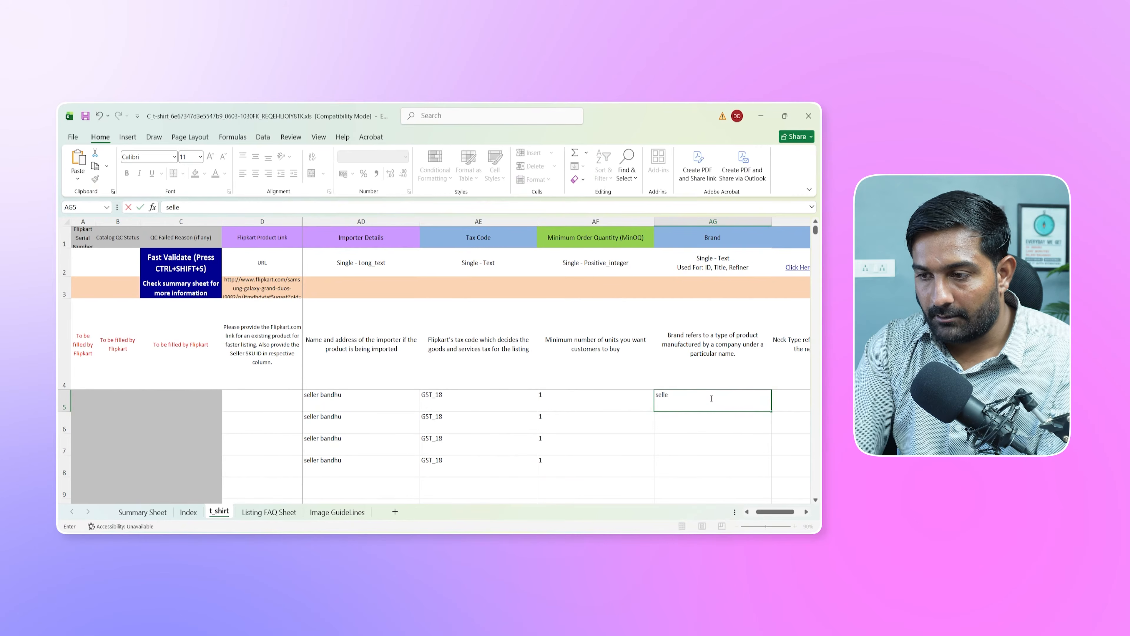
text(r bandhu)
key(Return)
key(Up)
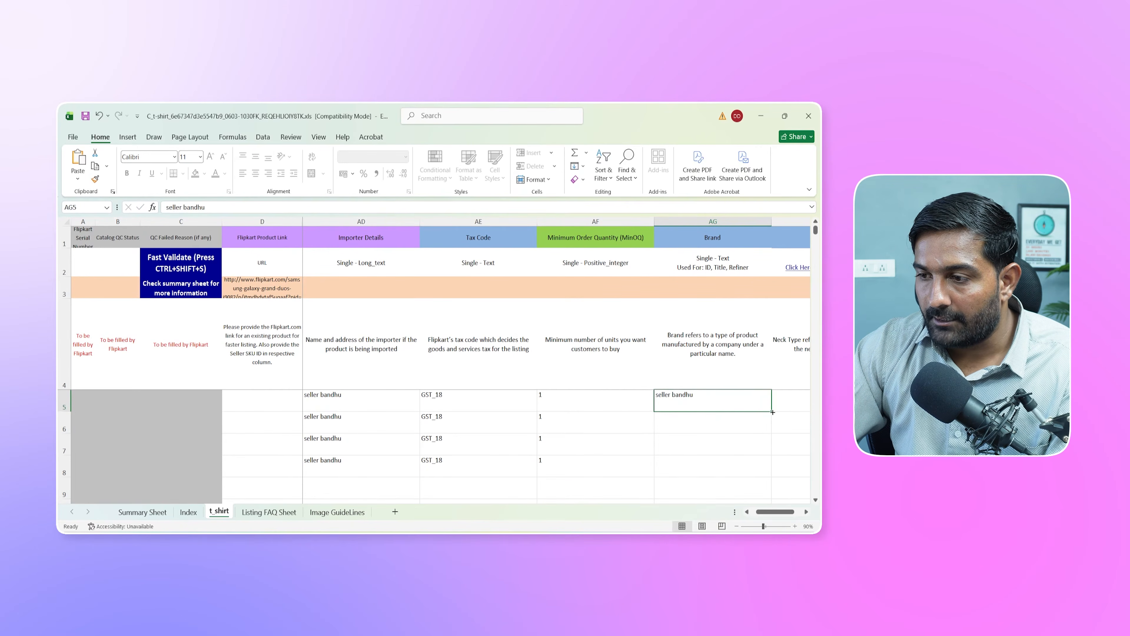
double_click(772, 412)
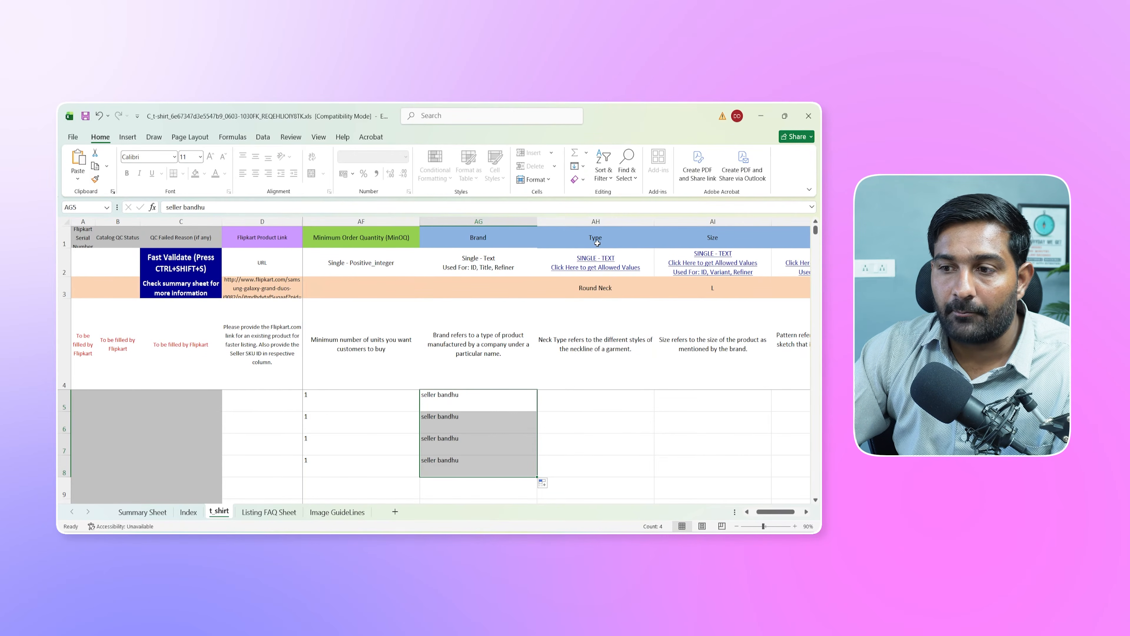
Set the neck Type to Boat Neck in rows 5, 6 and 8 and to Halter Neck in row 7.
click(586, 400)
click(658, 406)
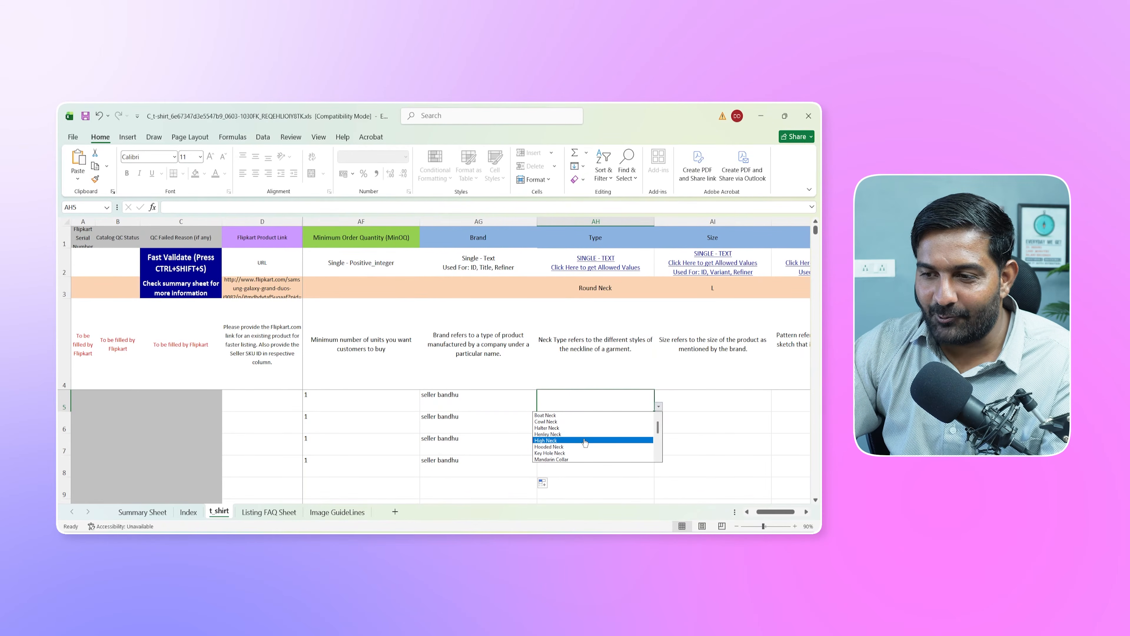
click(562, 415)
click(593, 428)
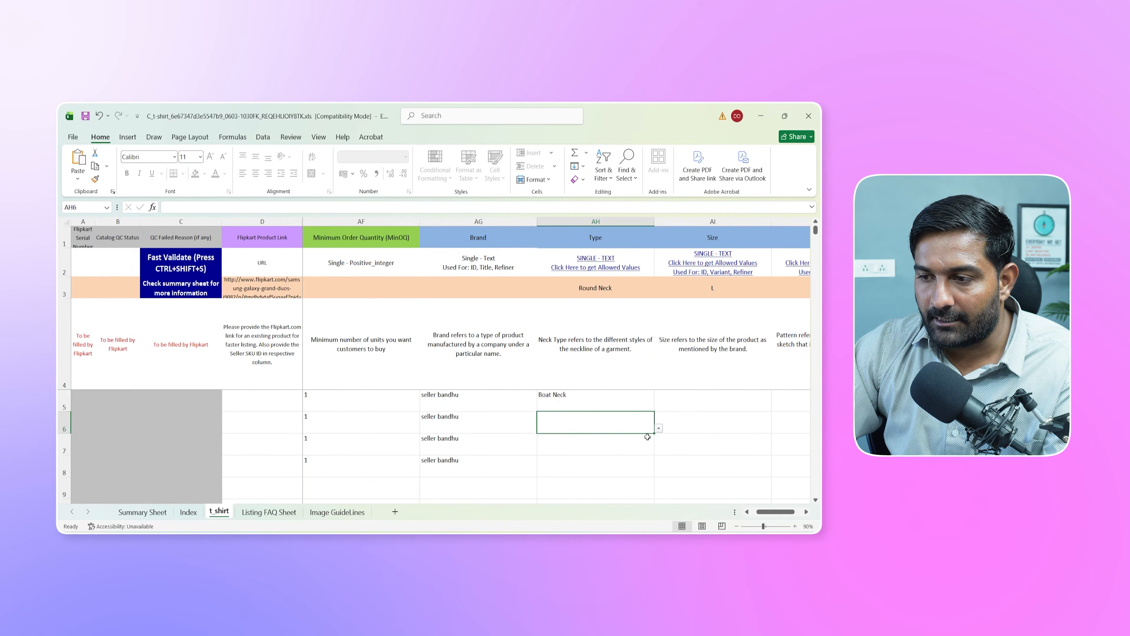
click(658, 428)
click(583, 439)
click(583, 448)
click(658, 450)
click(588, 471)
Set the Size to S, L, M and XL in rows 5, 6, 7 and 8 respectively.
click(695, 394)
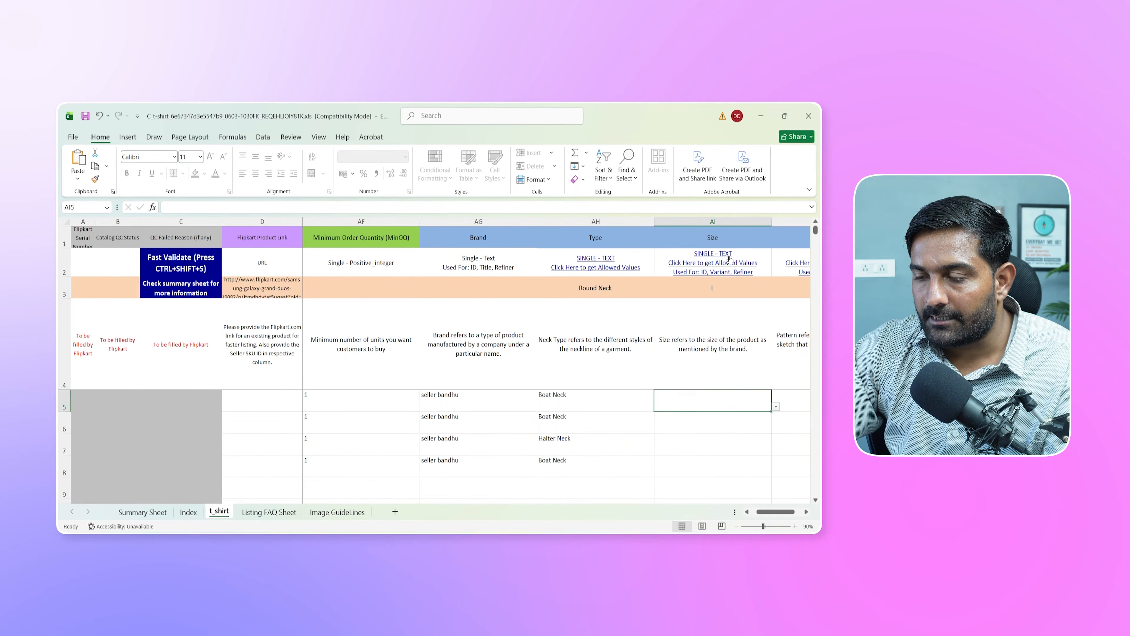
click(775, 407)
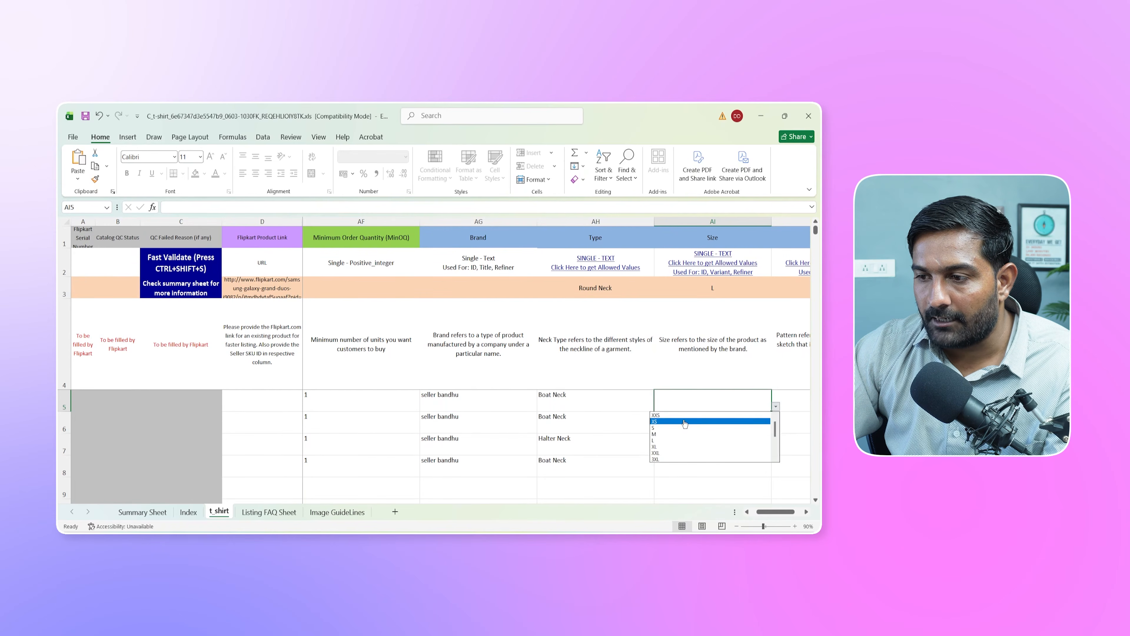
click(675, 428)
click(683, 424)
click(775, 428)
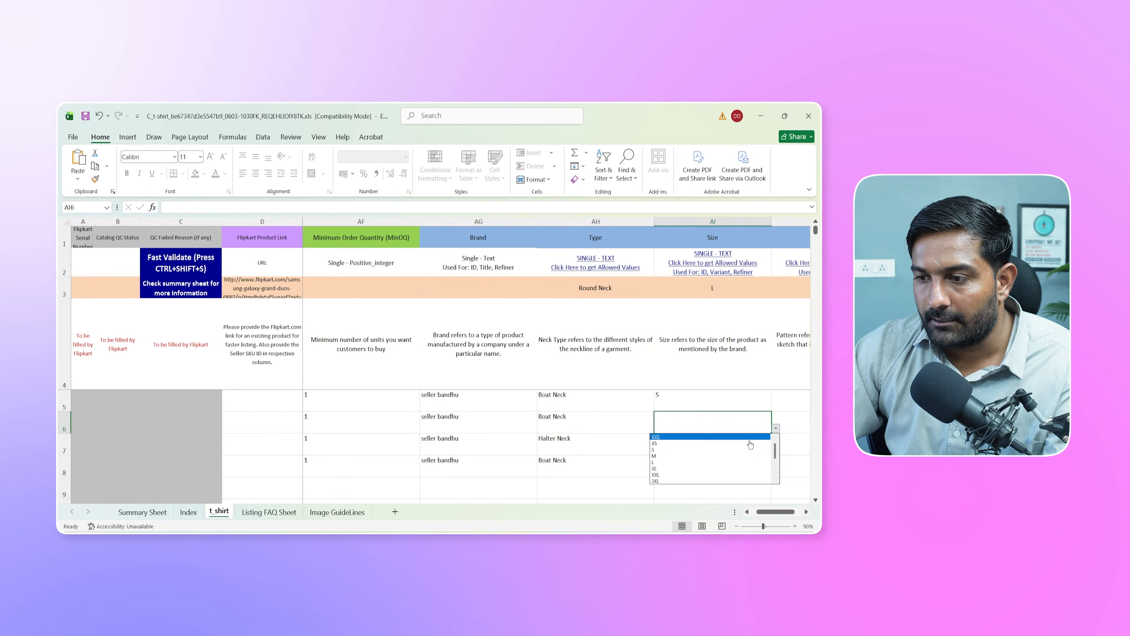
click(692, 462)
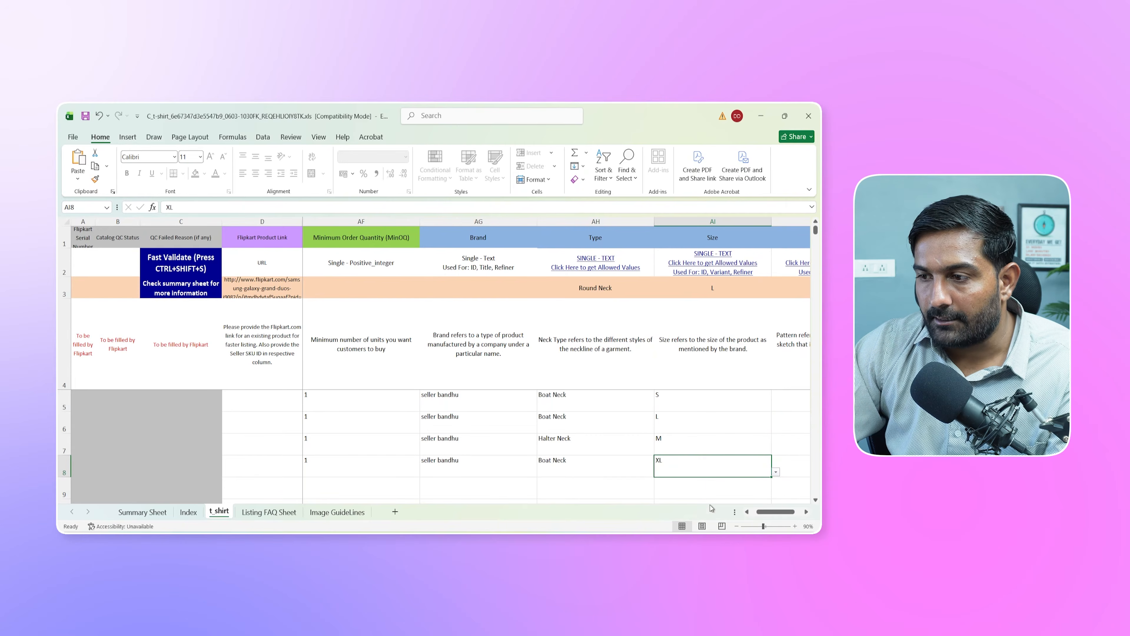
Enter the Pattern "Solid" in AJ5 and fill it down to all four SKU rows.
click(794, 400)
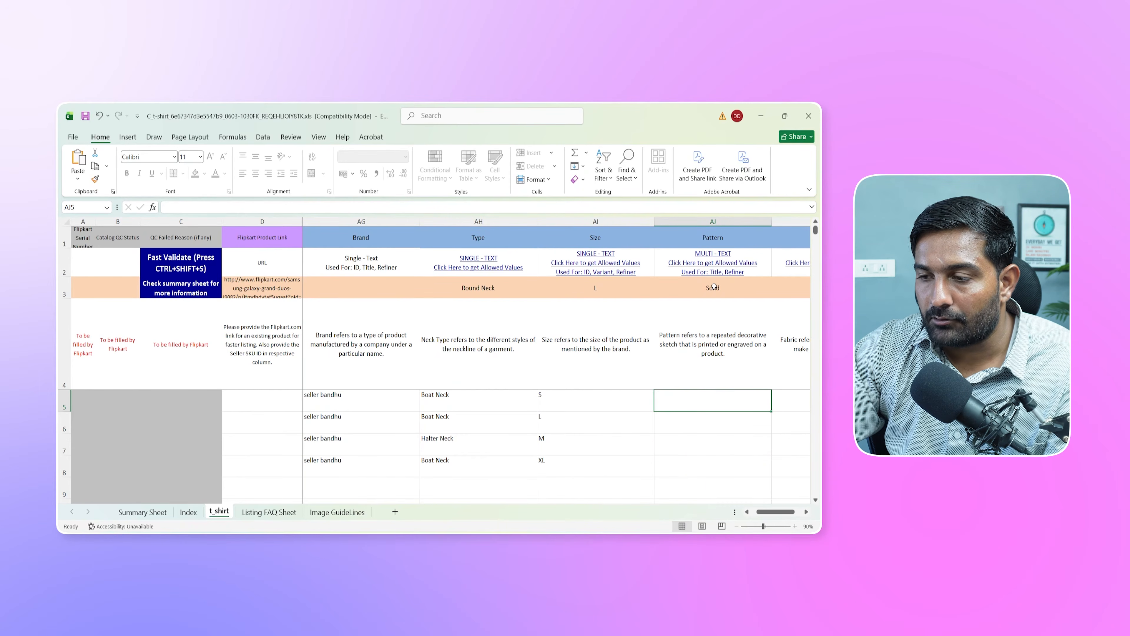
text(Solid)
key(Return)
click(753, 397)
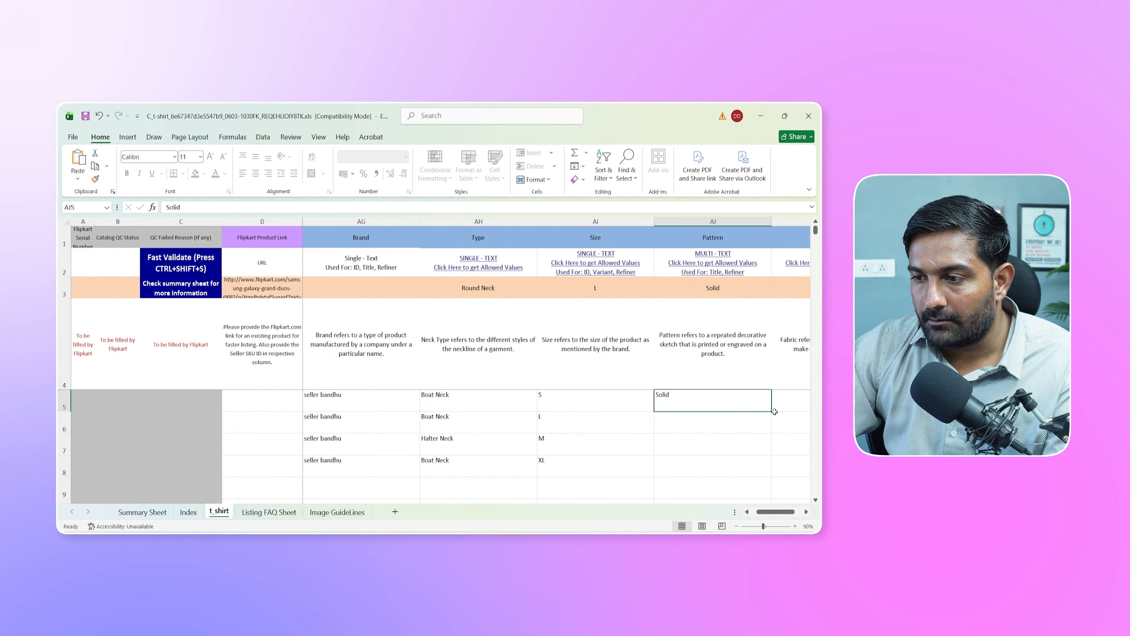
drag(771, 412, 772, 472)
Set the Fabric to Cotton Blend for all four SKU rows in AK5 to AK8.
click(806, 512)
click(806, 511)
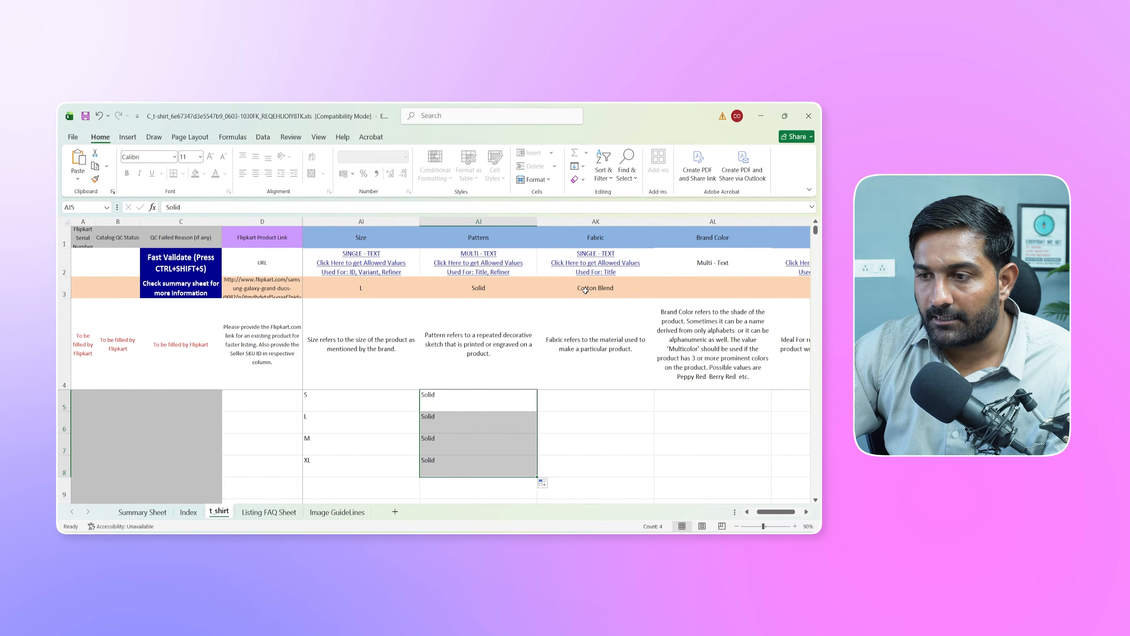
click(576, 404)
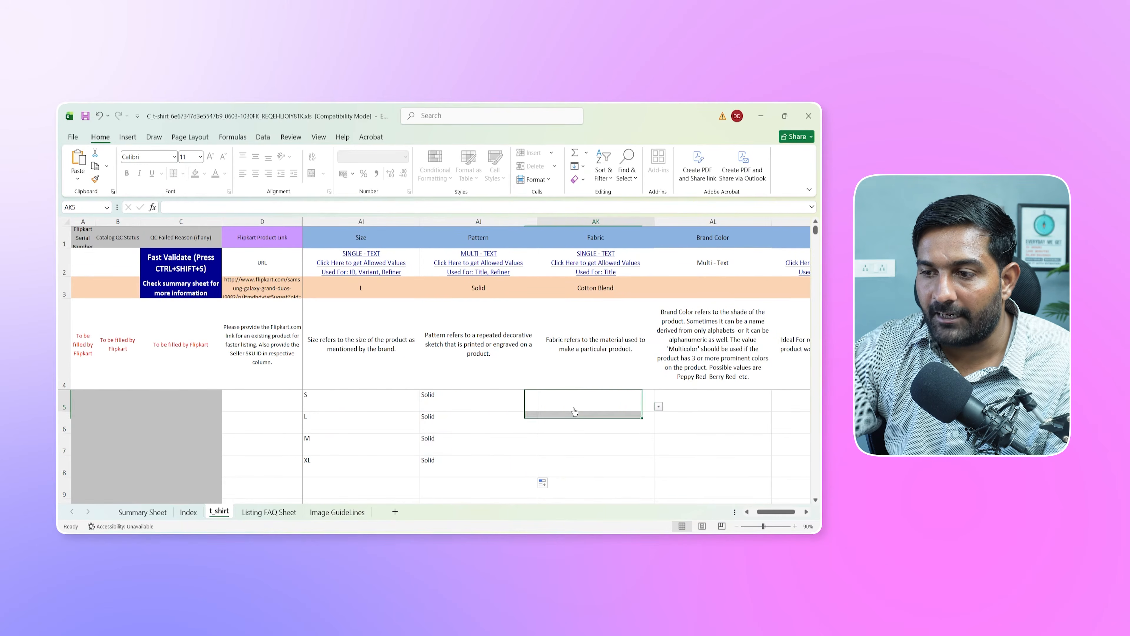
click(659, 407)
click(594, 416)
click(594, 429)
click(583, 480)
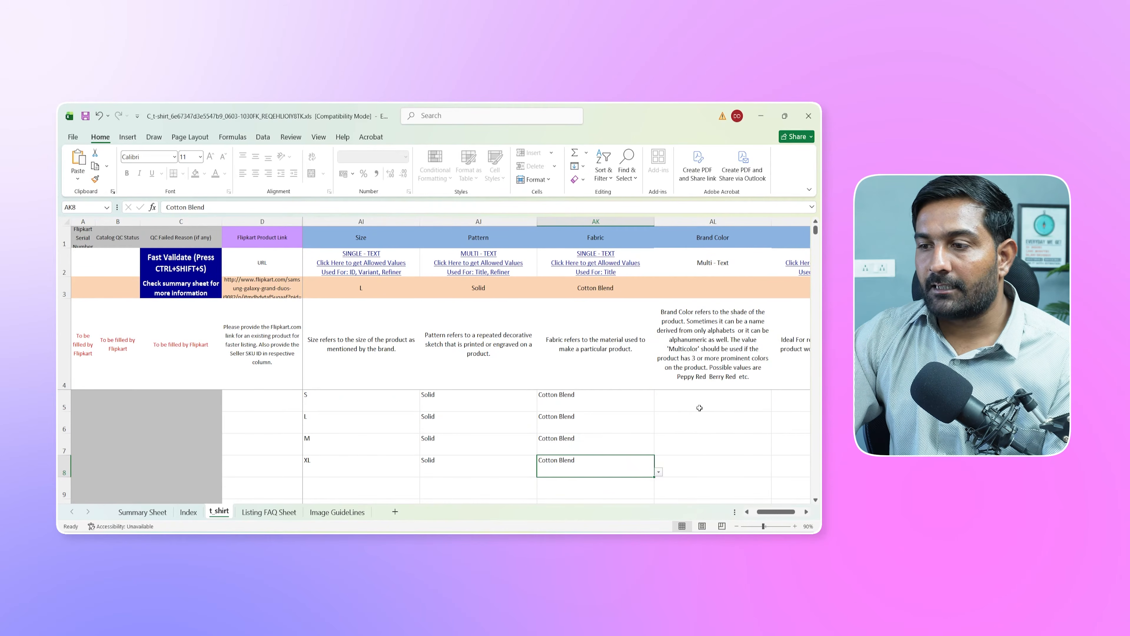
Enter the Brand Color "Black" in AL5 and fill it down to all four SKU rows.
click(699, 407)
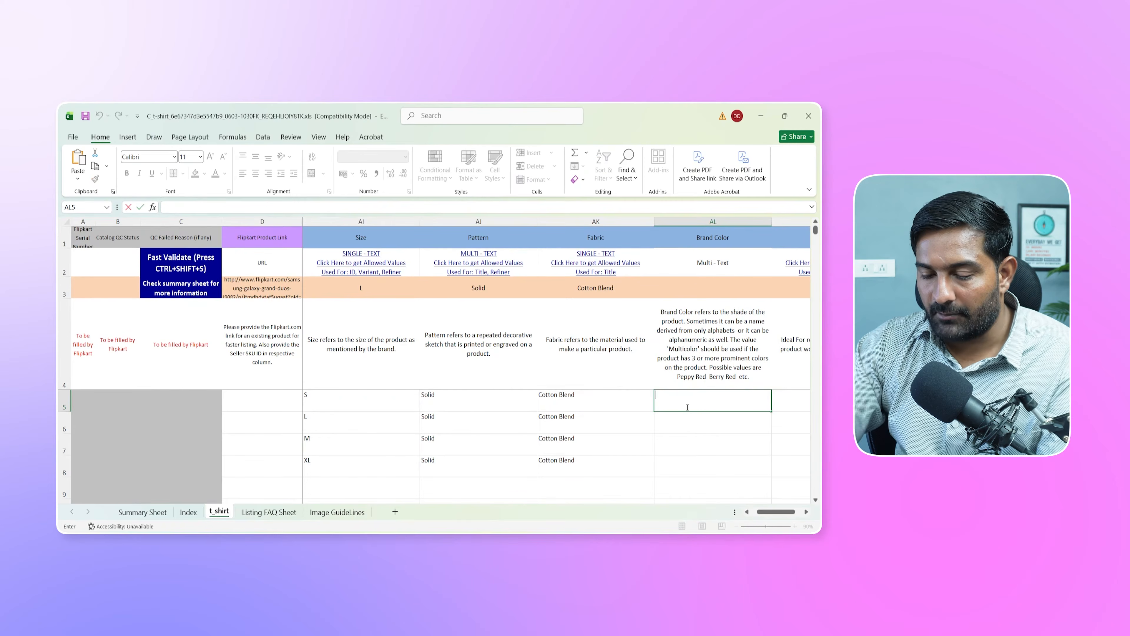
text(Brand Color refers to the shade of the product. Sometimes it can be a name derived from only alphabets  or it can be alphanumeric as well. The value 'Multicolor' should be used if the product has 3 or more prominent colors on the product. Possible values are Peppy Red  Berry Red  etc.)
text(Black)
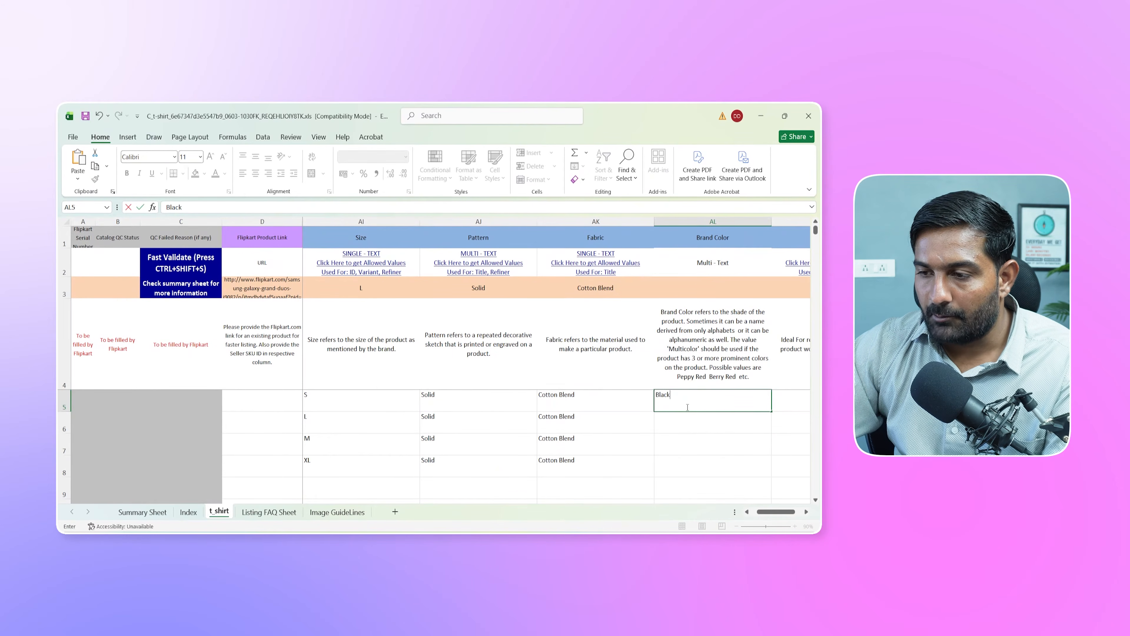
key(Return)
key(Return)
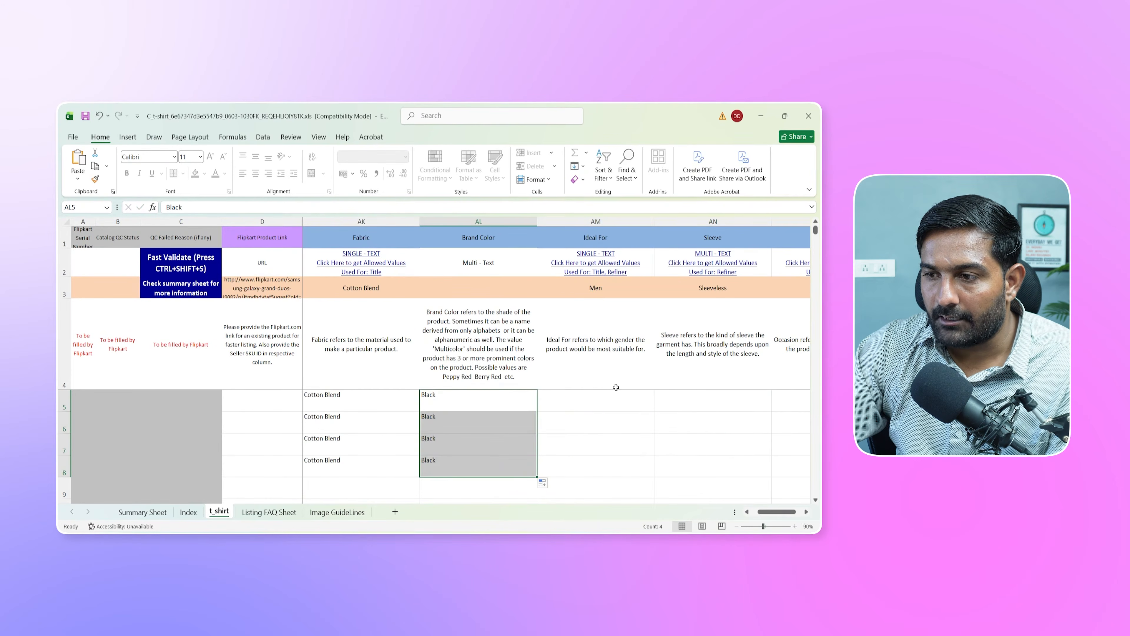
Set Ideal For to Men in AM5 and AM6, and copy it to the remaining two SKU rows.
click(587, 407)
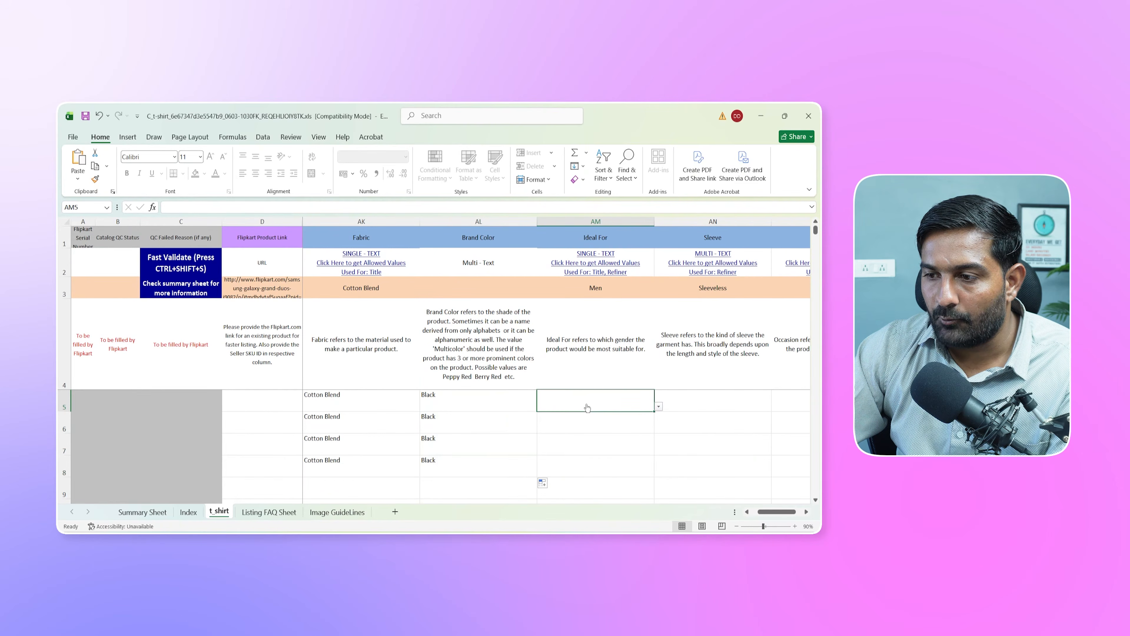
click(658, 407)
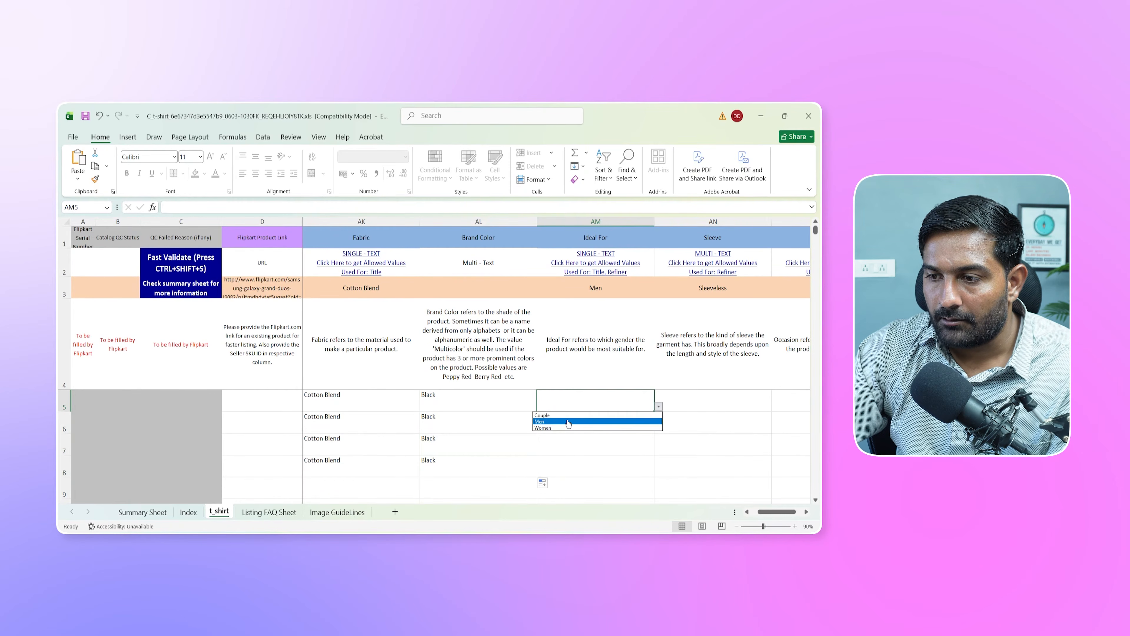
click(566, 421)
click(588, 424)
click(658, 428)
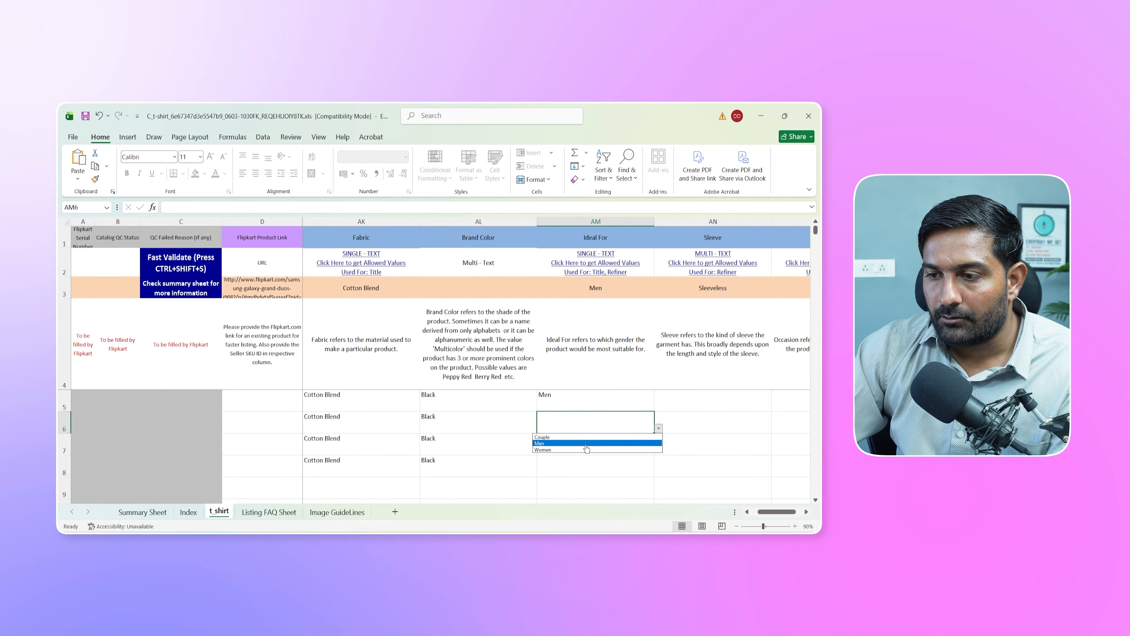
click(581, 443)
click(658, 429)
click(595, 424)
key(ctrl+c)
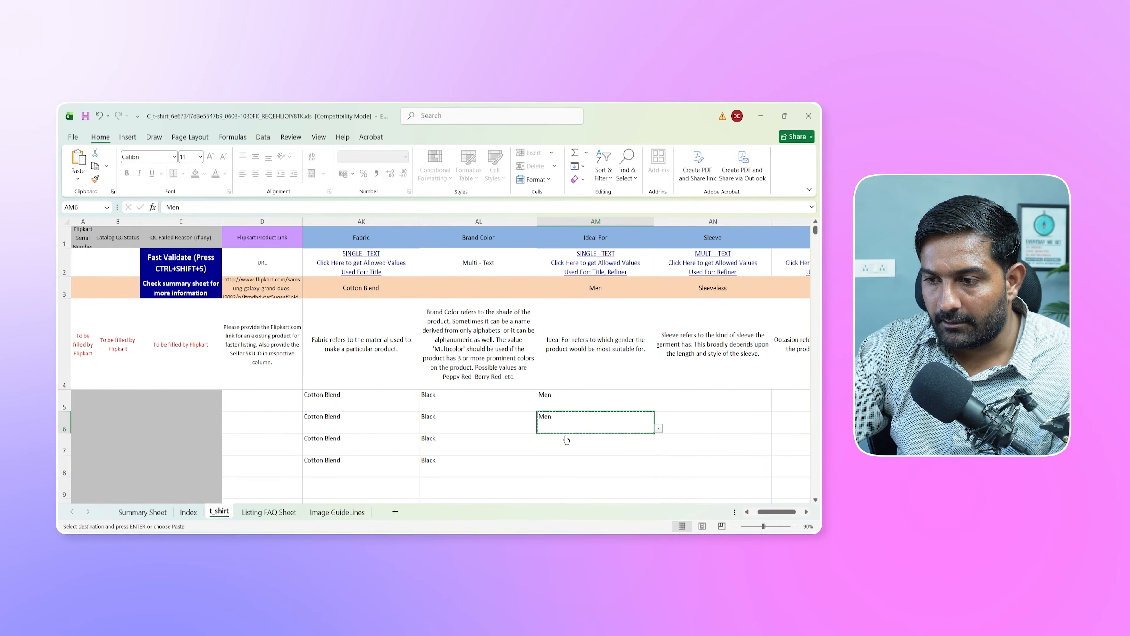
drag(566, 442, 567, 461)
key(ctrl+v)
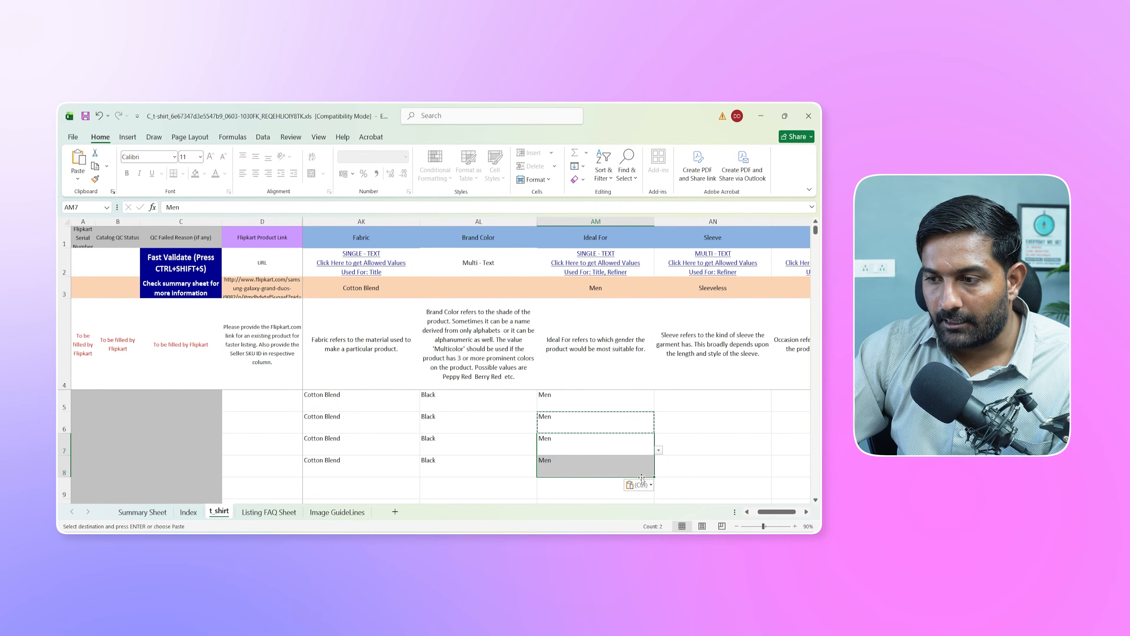
Copy the sample Sleeve value "Sleeveless" from AN3 into AN5 and fill it down to all four SKU rows.
click(688, 401)
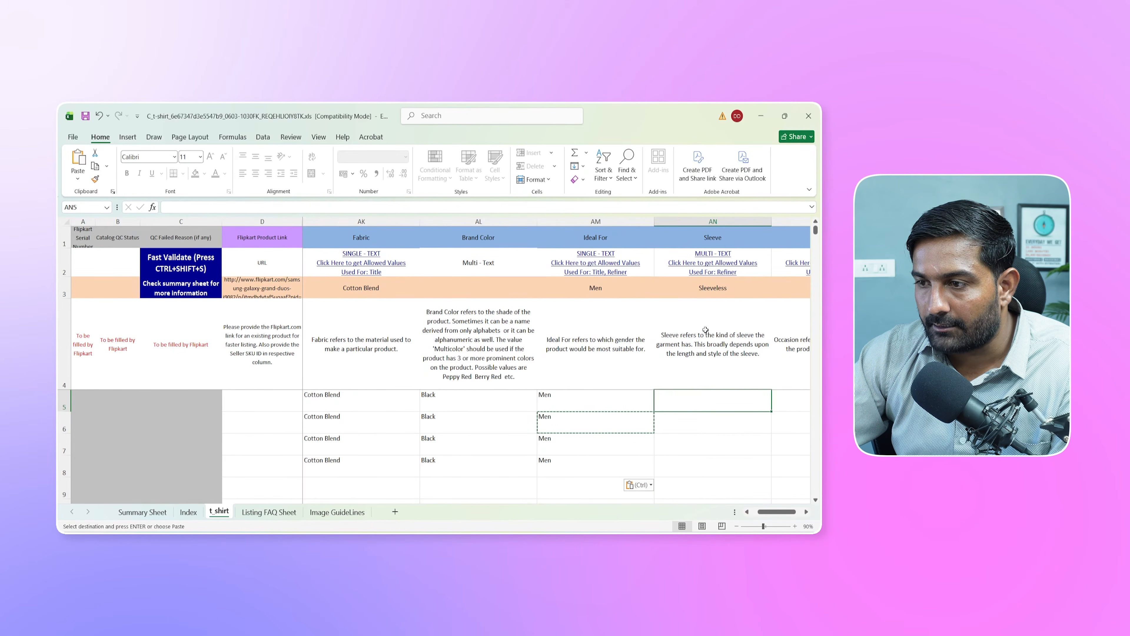
click(709, 288)
key(ctrl+c)
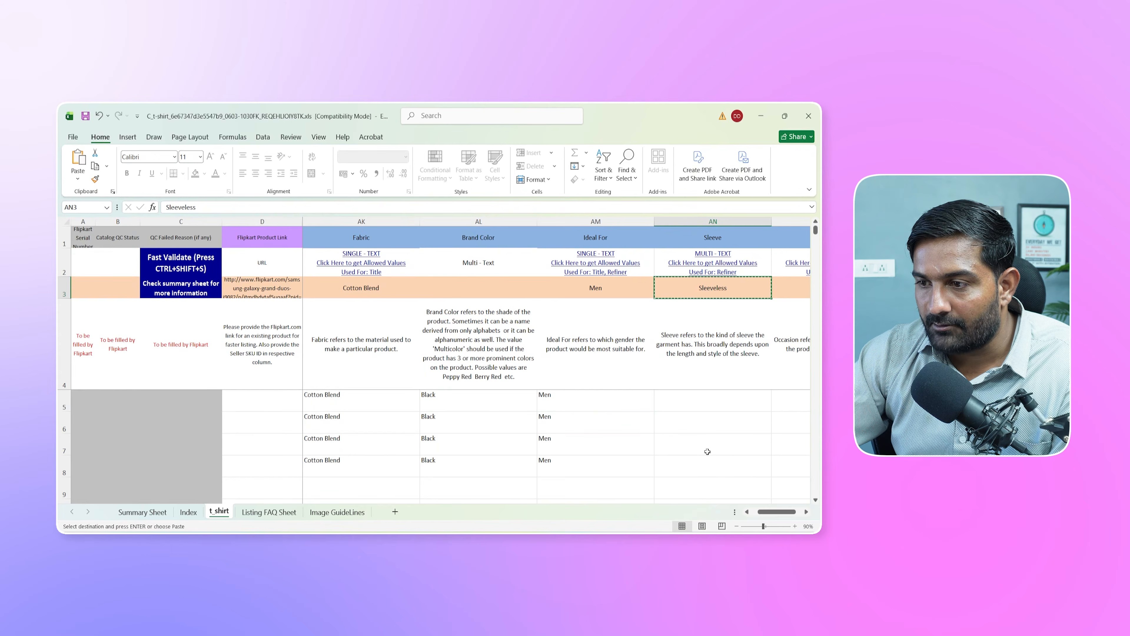
click(696, 404)
key(ctrl+v)
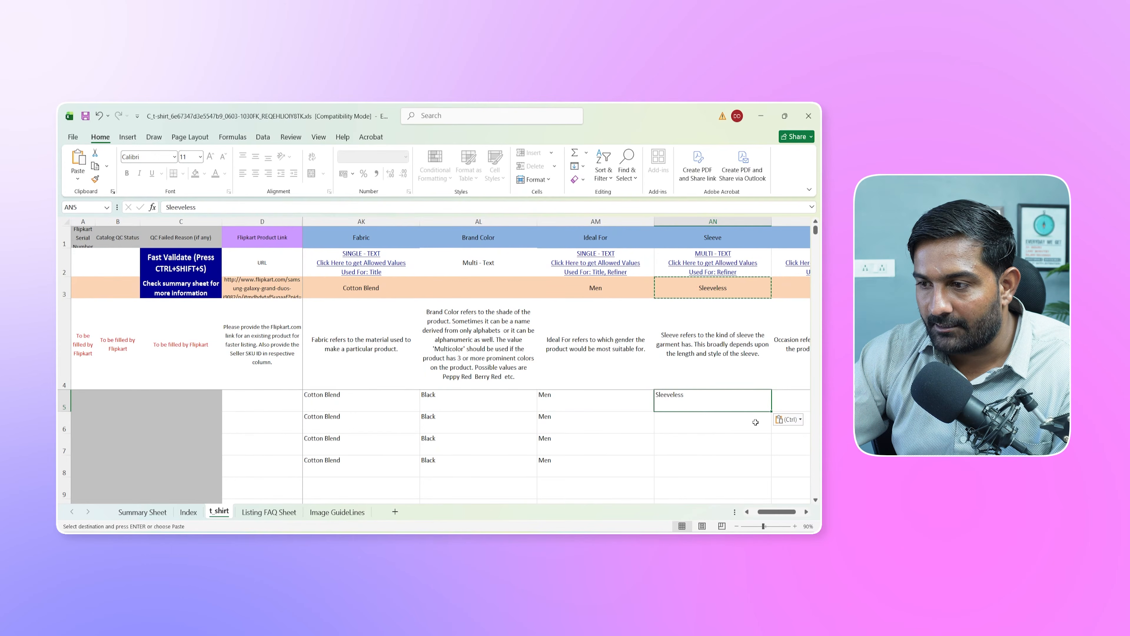
drag(771, 414, 773, 475)
Copy the sample Occasion "Casual" from AO3 into all four SKU rows, AO5 to AO8.
scroll(722, 242, right, 1)
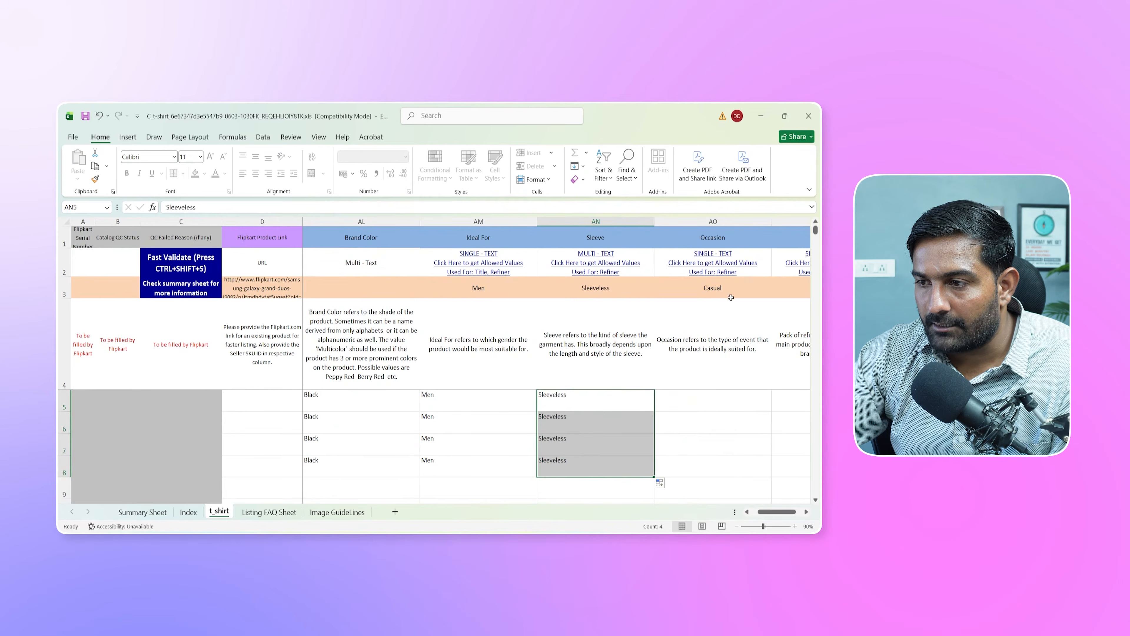
click(720, 289)
key(ctrl+c)
click(681, 408)
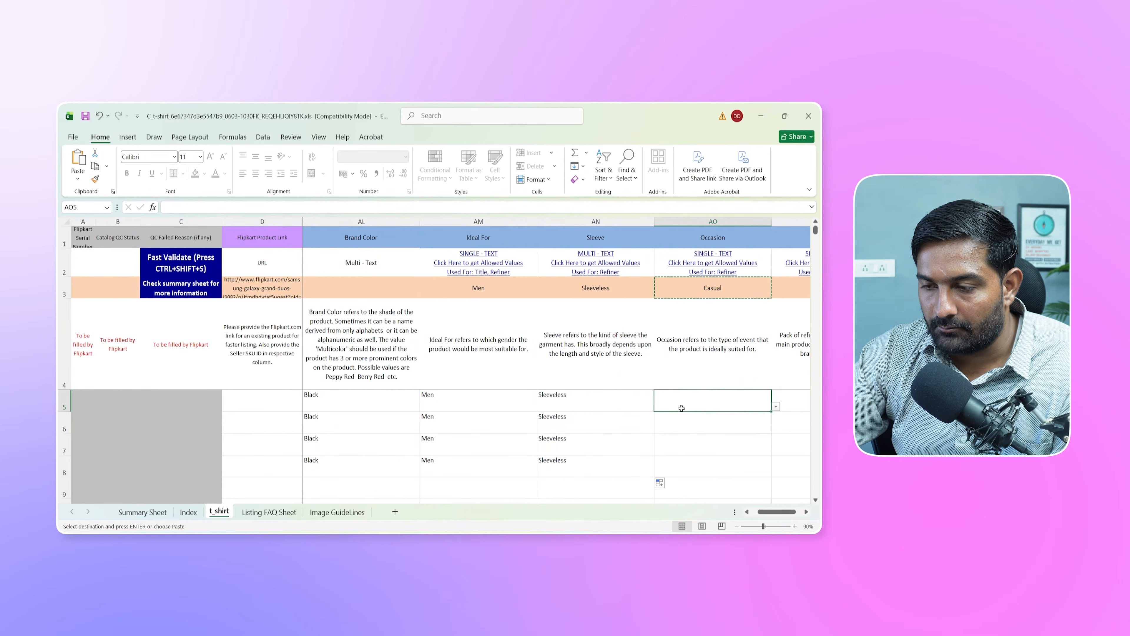
key(ctrl+v)
click(686, 429)
drag(686, 429, 679, 459)
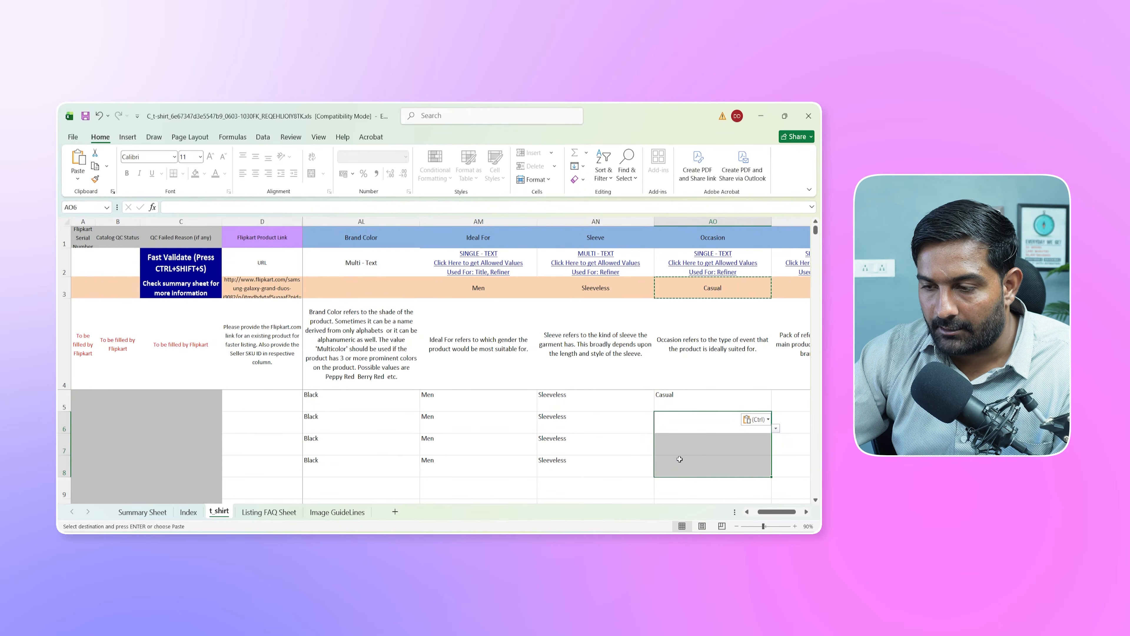
key(ctrl+v)
Set Pack of to 1 for all four SKU rows in AP5 to AP8.
click(808, 511)
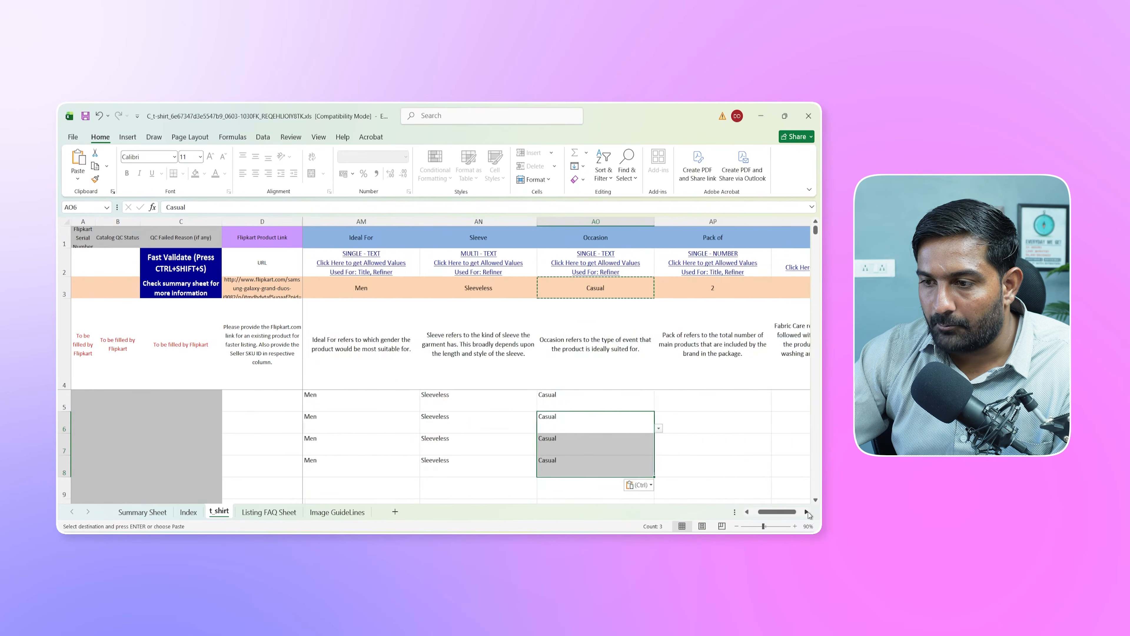
click(808, 511)
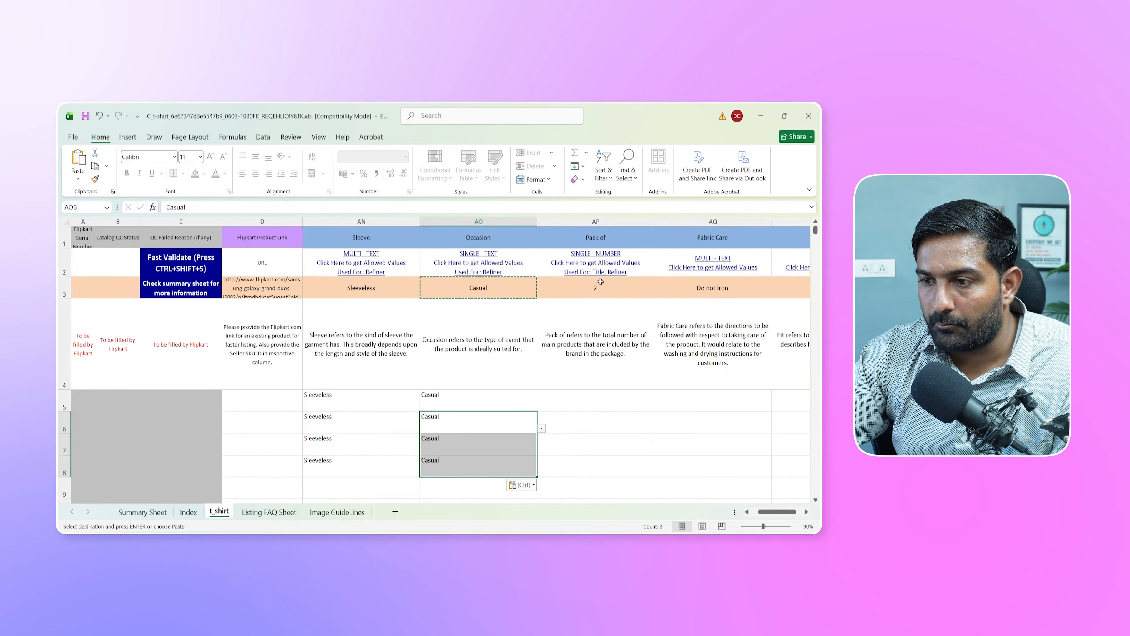
click(583, 403)
click(659, 406)
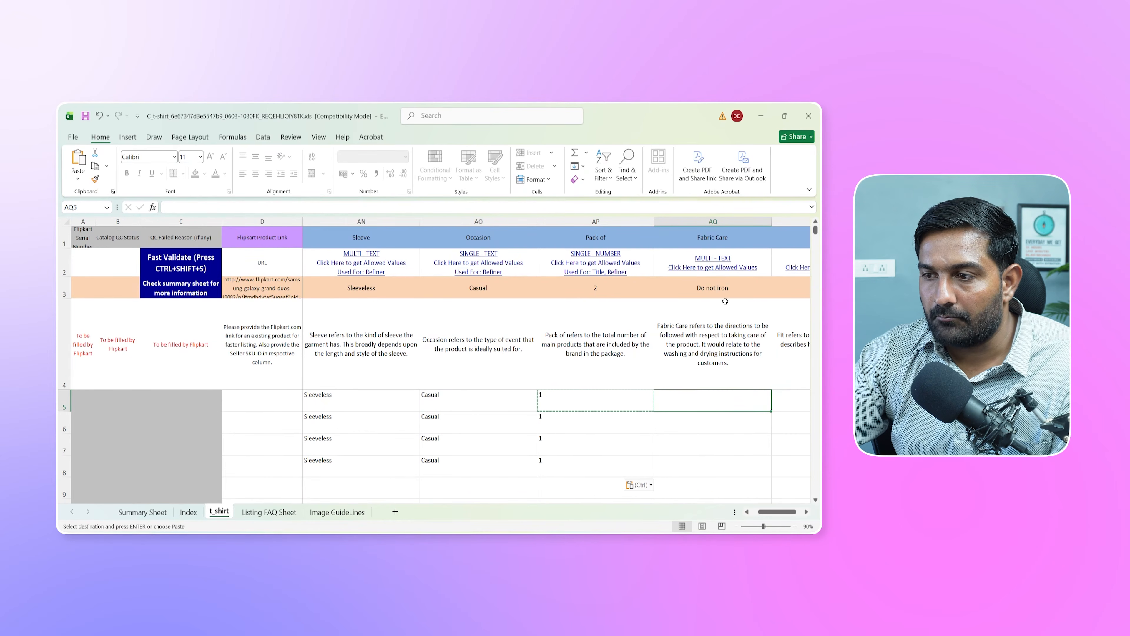
Copy the sample Fabric Care "Do not iron" and the sample Fit "Regular" into all four SKU rows.
click(720, 289)
key(ctrl+c)
click(707, 411)
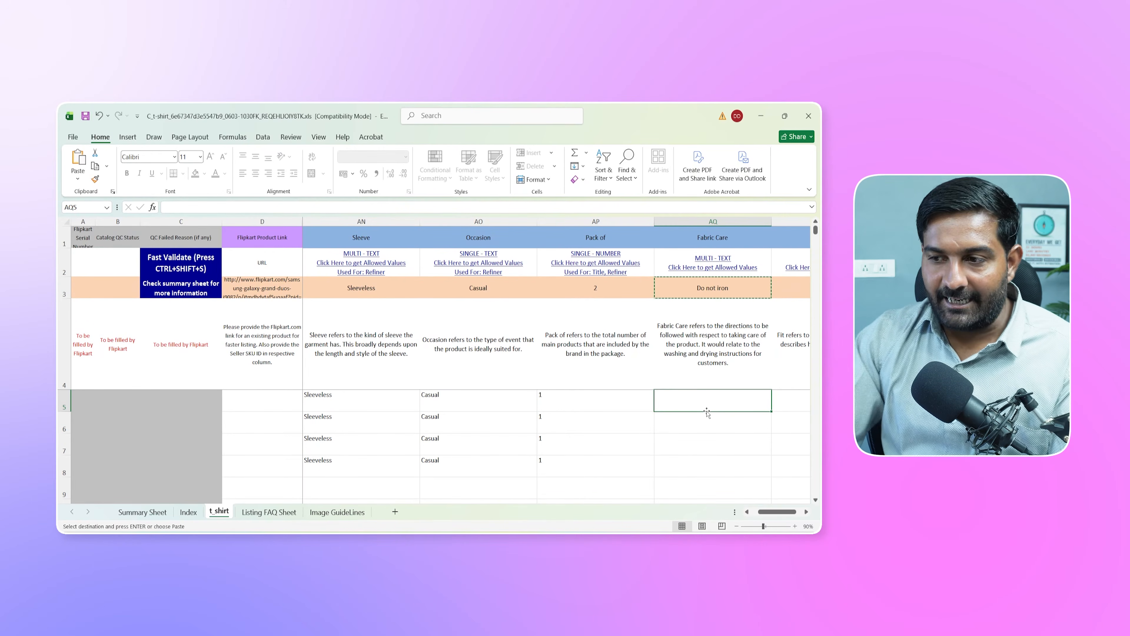
drag(707, 412, 693, 459)
key(ctrl+v)
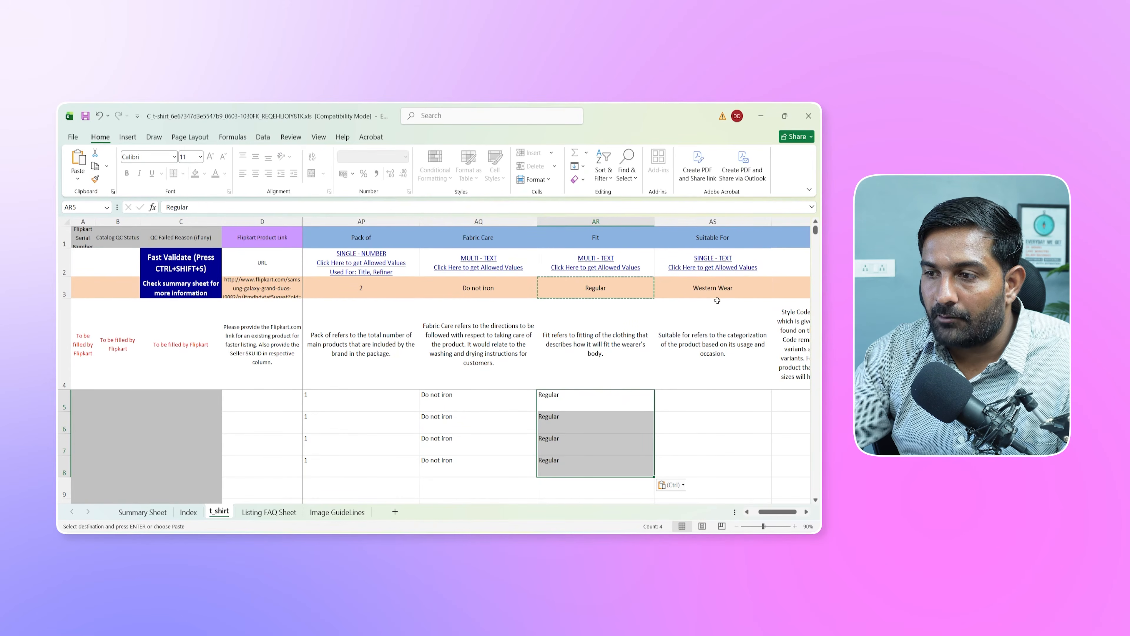
Copy the sample Suitable For value "Western Wear" from AS3 into all four SKU rows, AS5 to AS8.
click(709, 289)
key(ctrl+c)
click(697, 404)
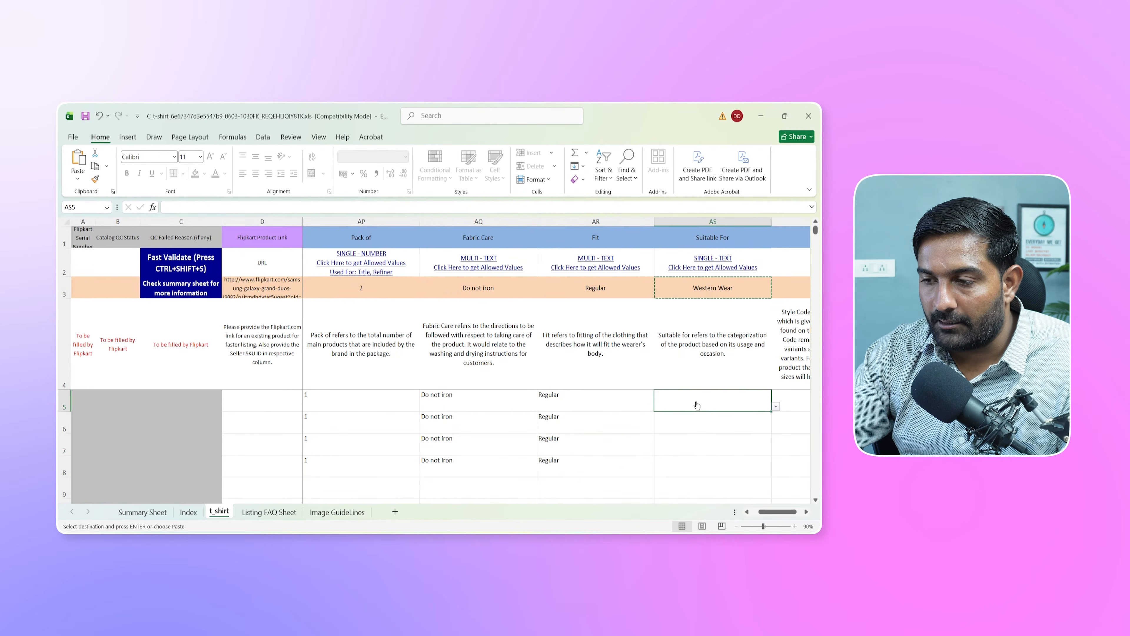
key(ctrl+v)
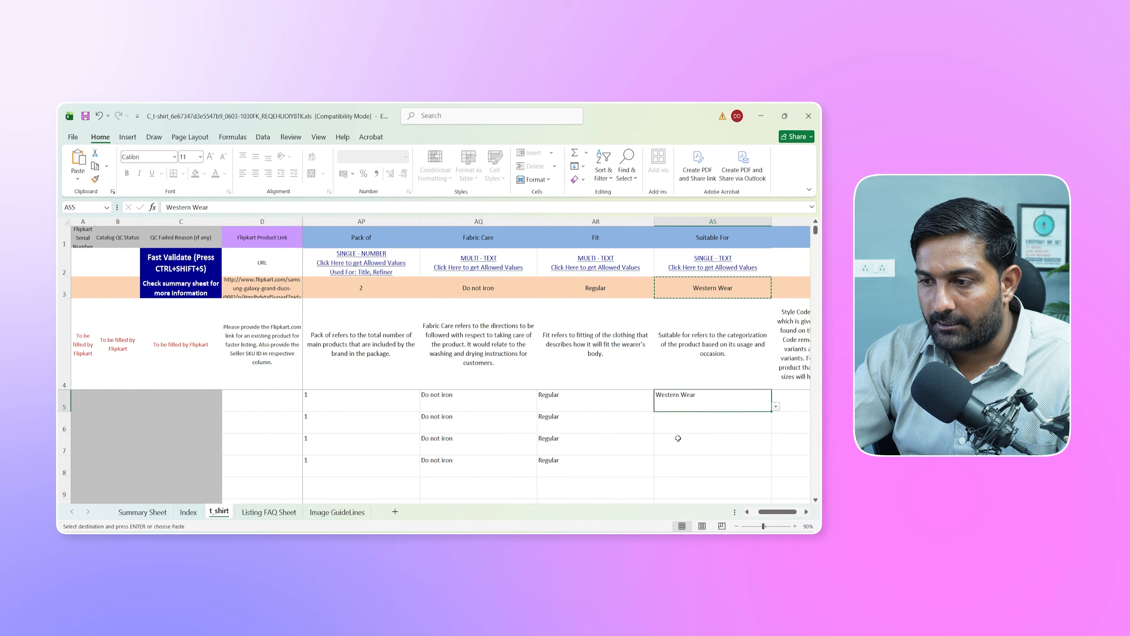
click(677, 426)
key(ctrl+v)
click(674, 449)
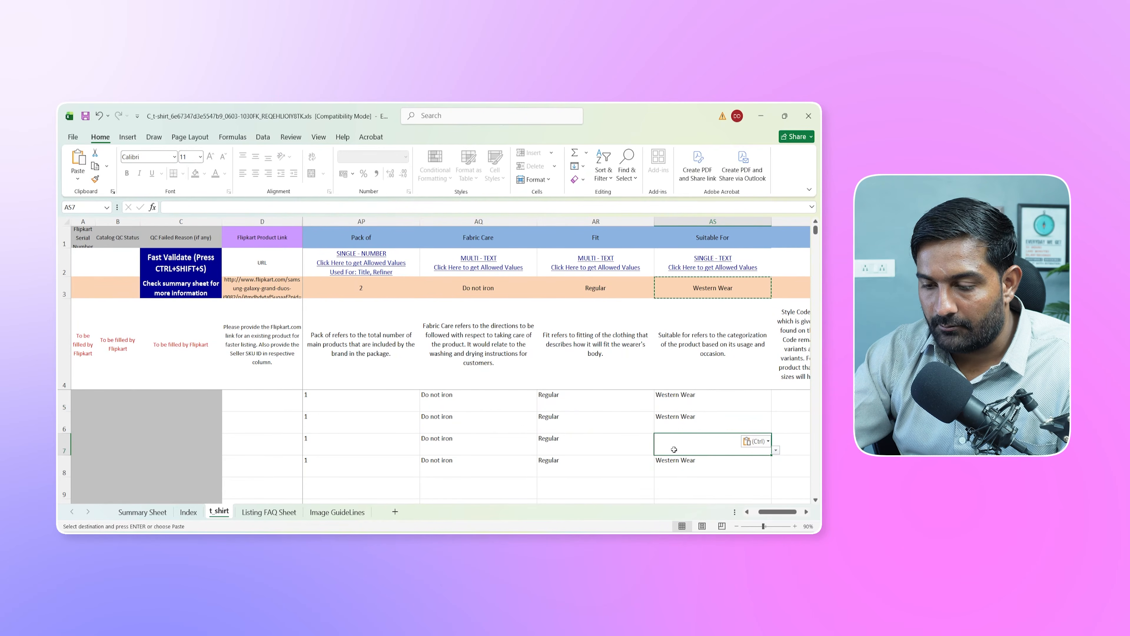
key(ctrl+v)
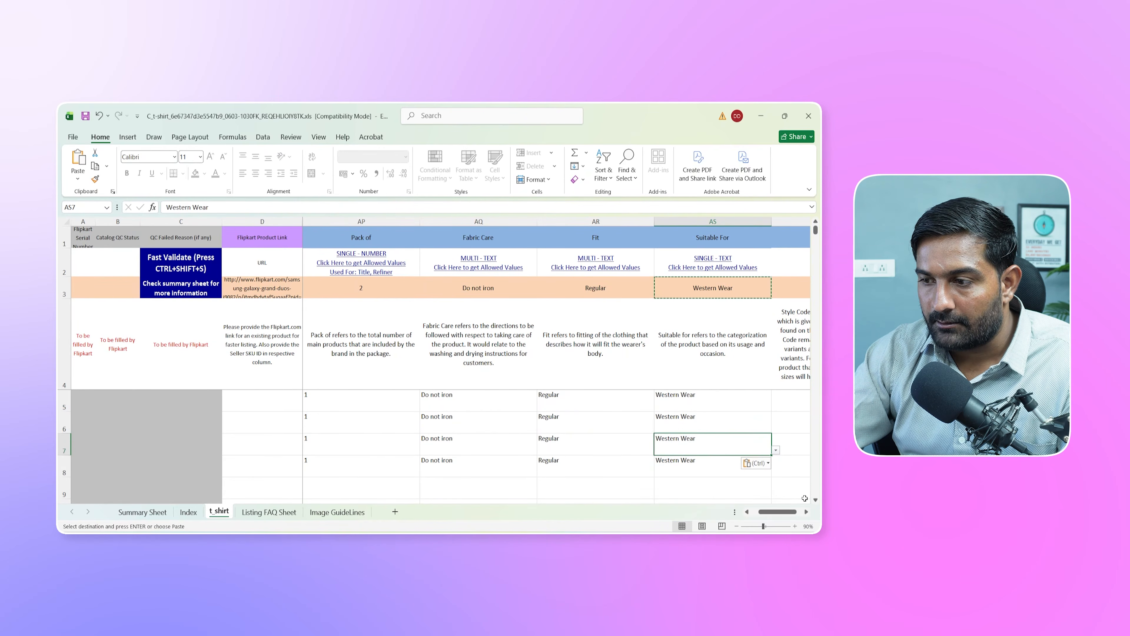
Set Color to Black for all four SKU rows in AU5 to AU8.
click(806, 511)
click(806, 512)
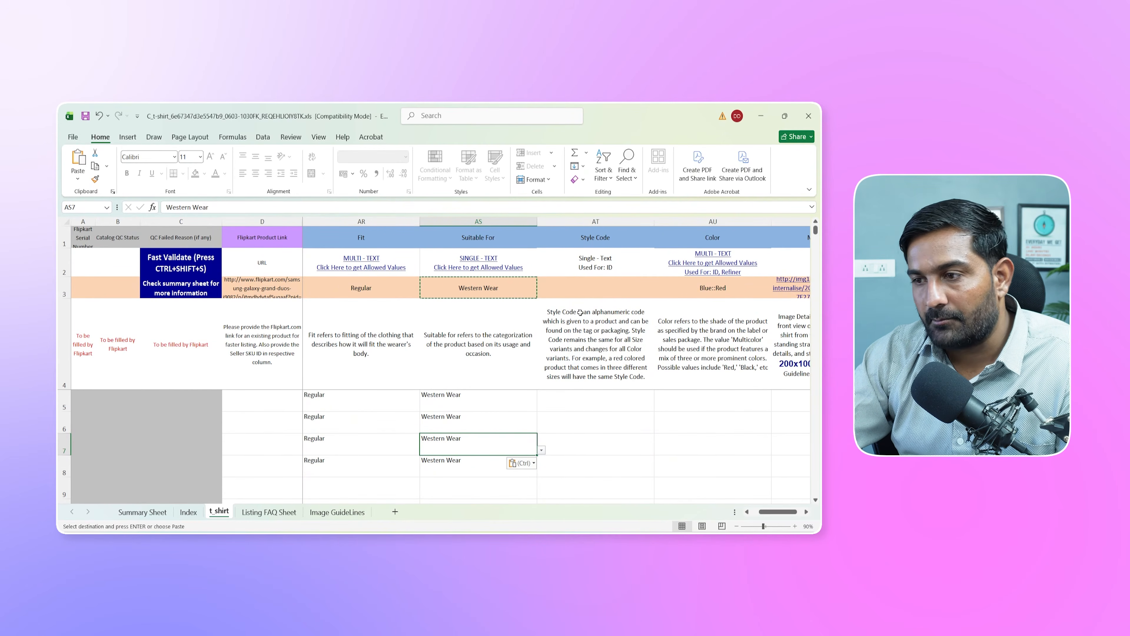
click(702, 400)
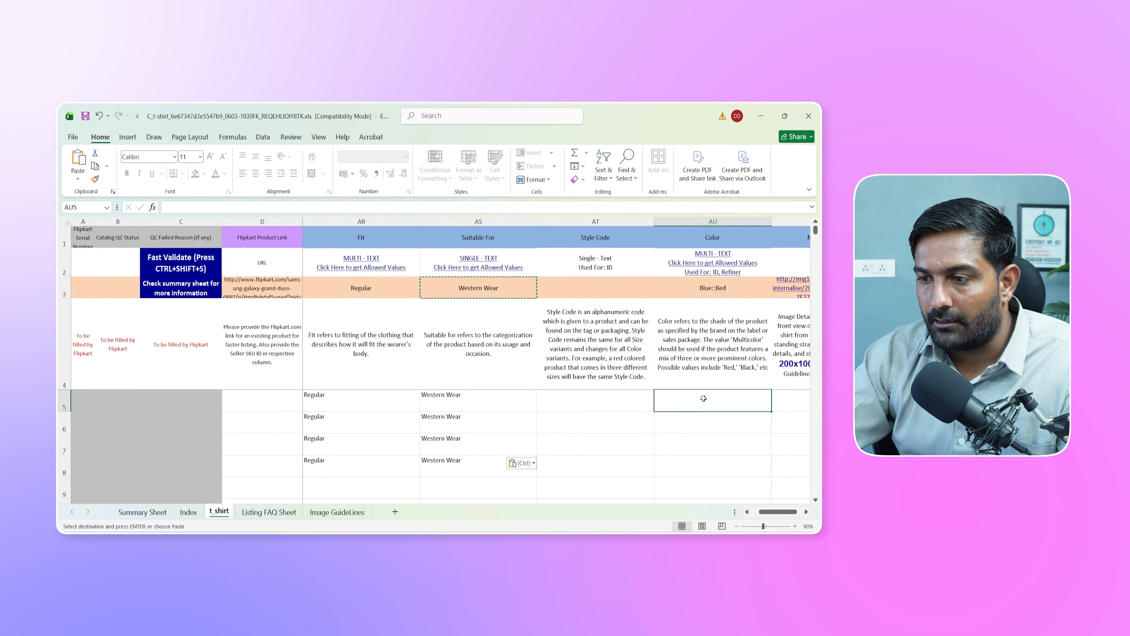
text(Black)
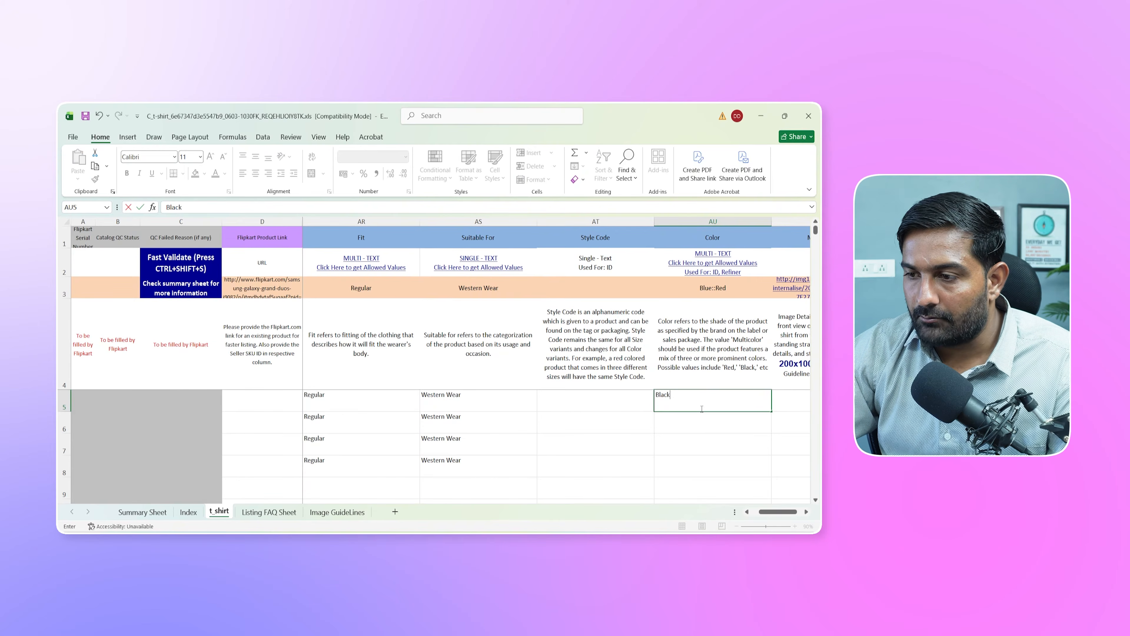
Switch to Postimages in the browser and upload the T-shirt photo 61knoAYapxL._SY741_.jpg for the Main Image URL.
click(806, 512)
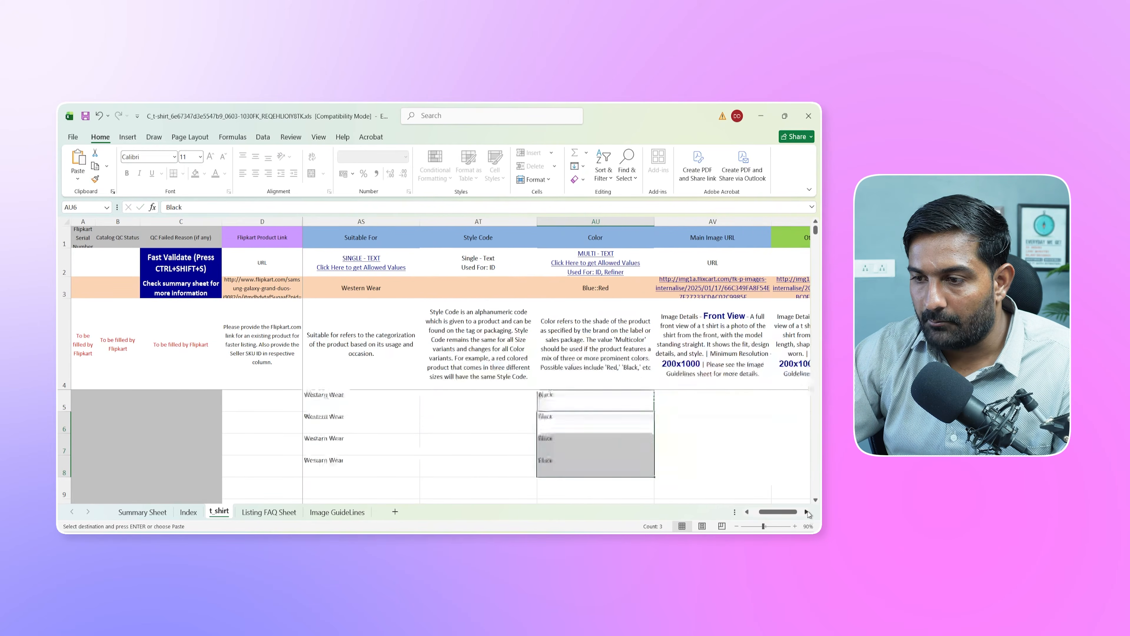
click(806, 511)
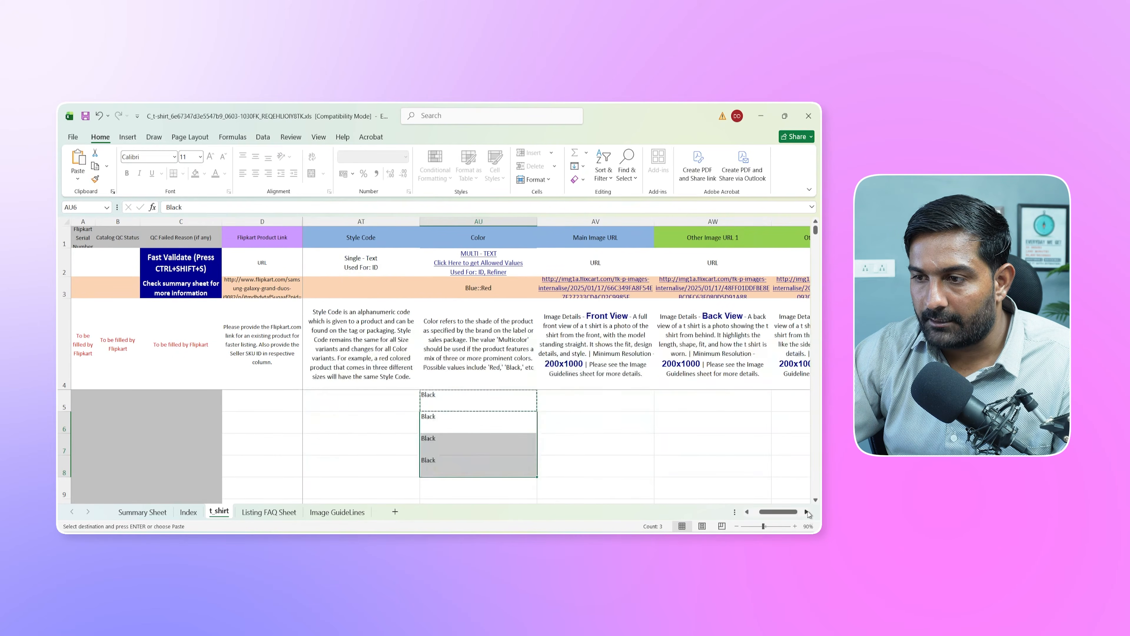
click(806, 511)
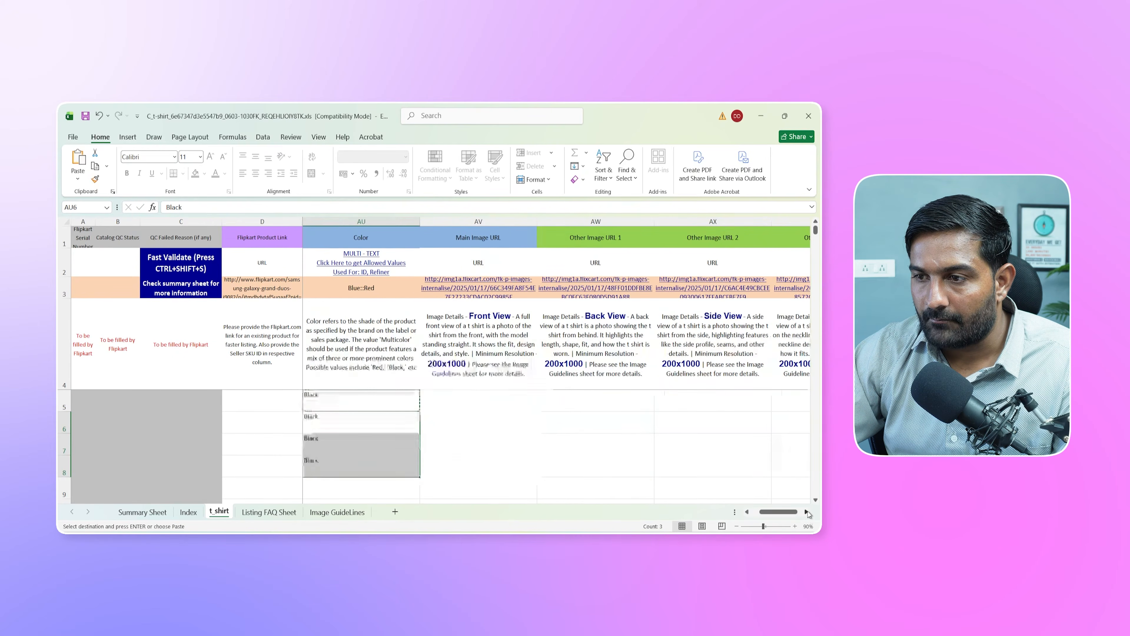
click(449, 403)
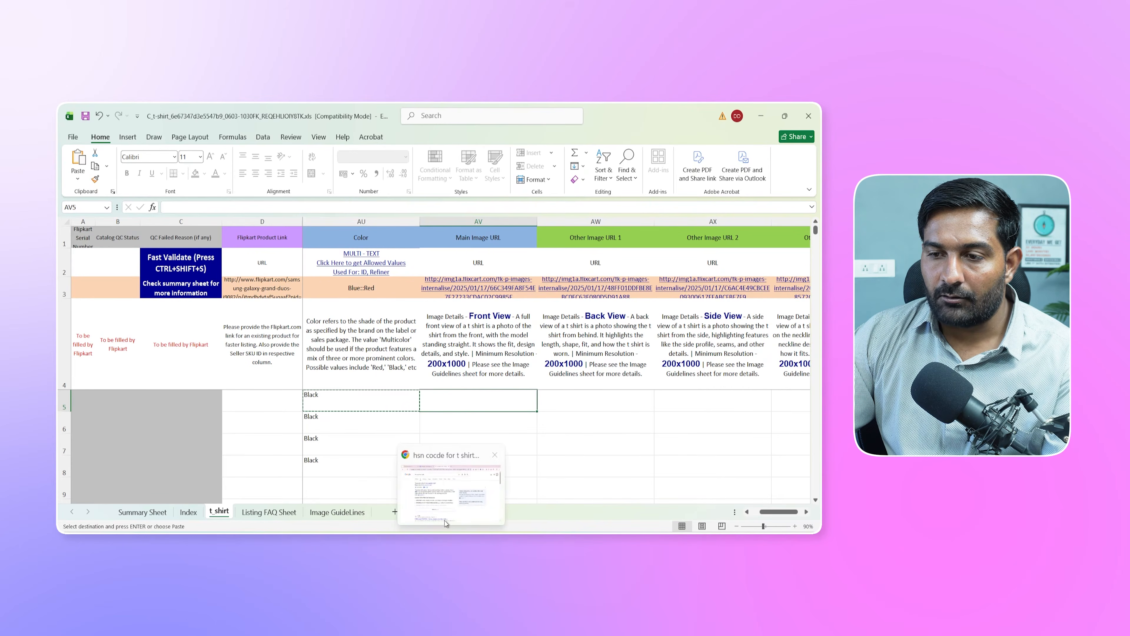
click(453, 500)
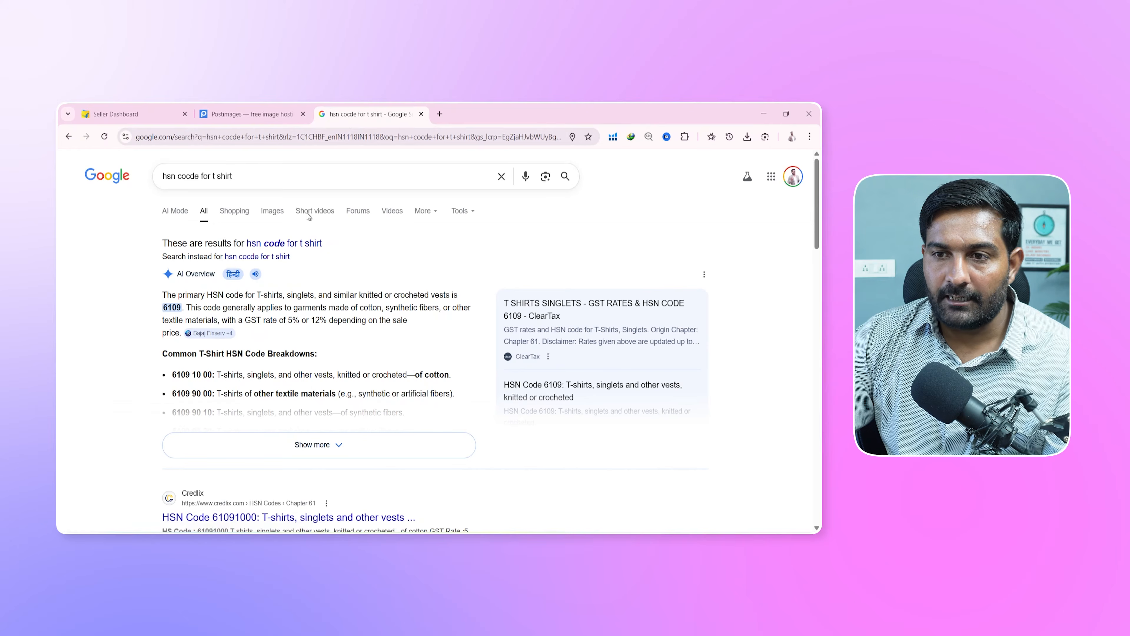
click(223, 115)
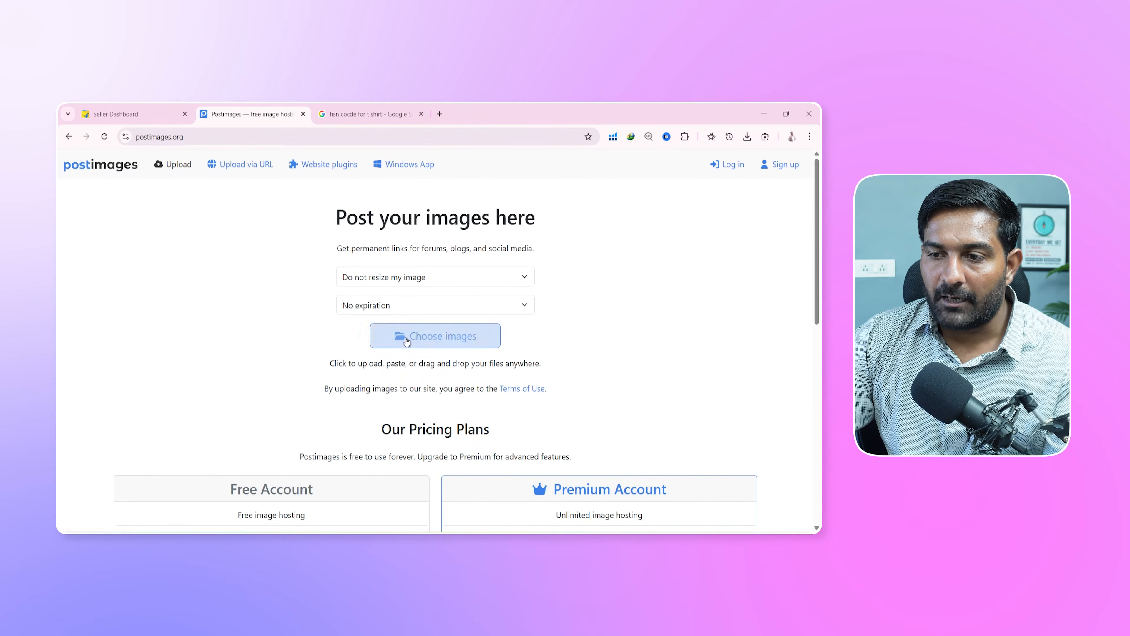
click(425, 341)
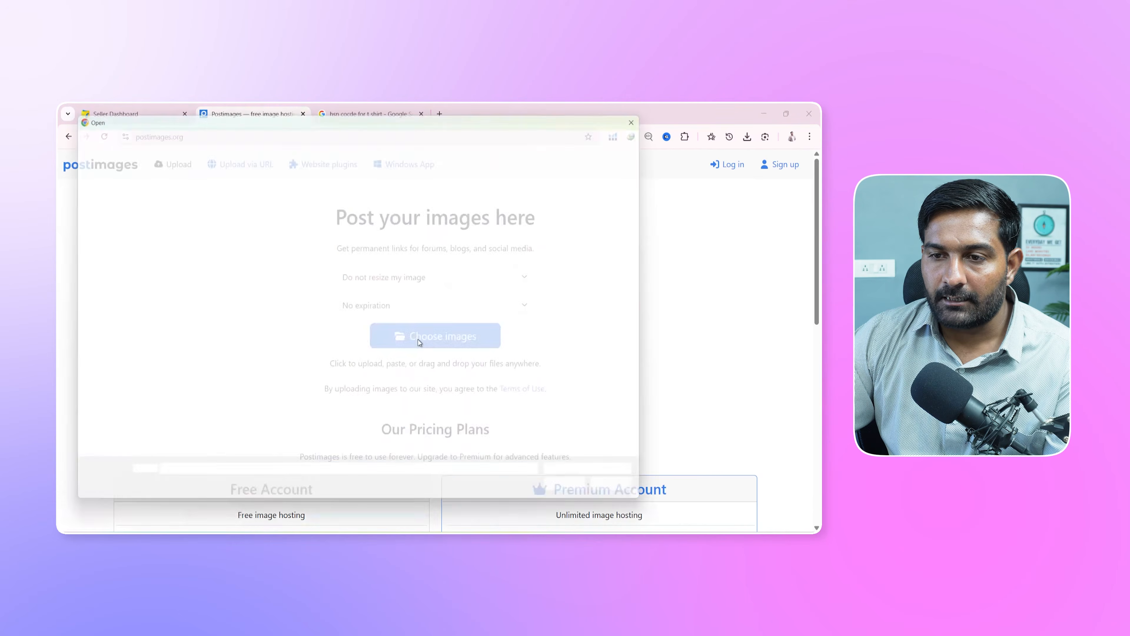
click(384, 329)
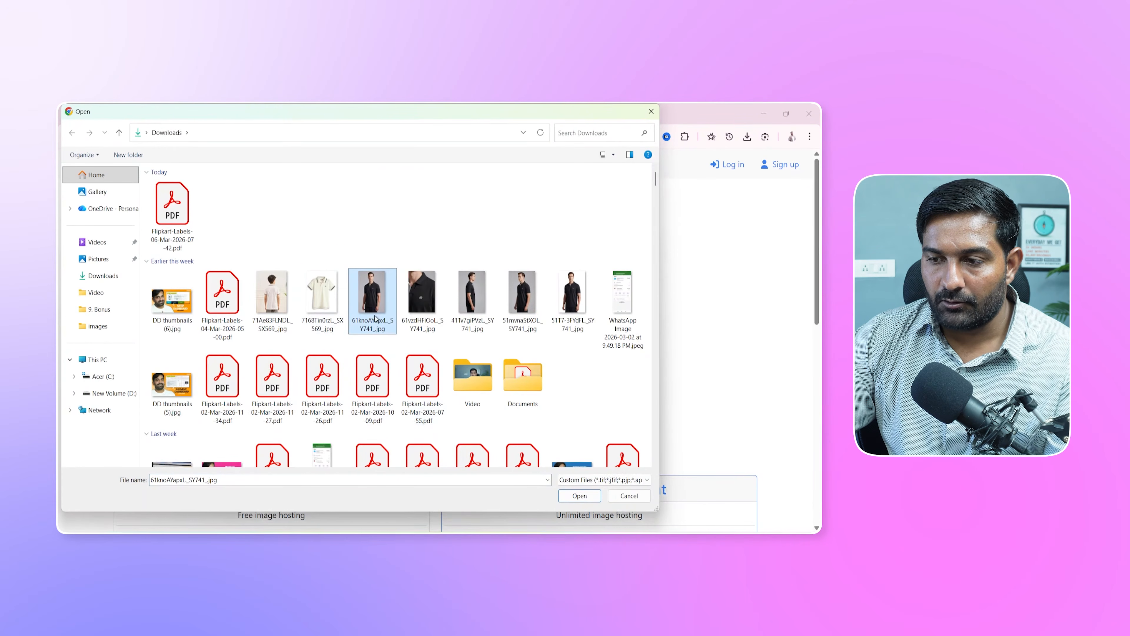
click(576, 495)
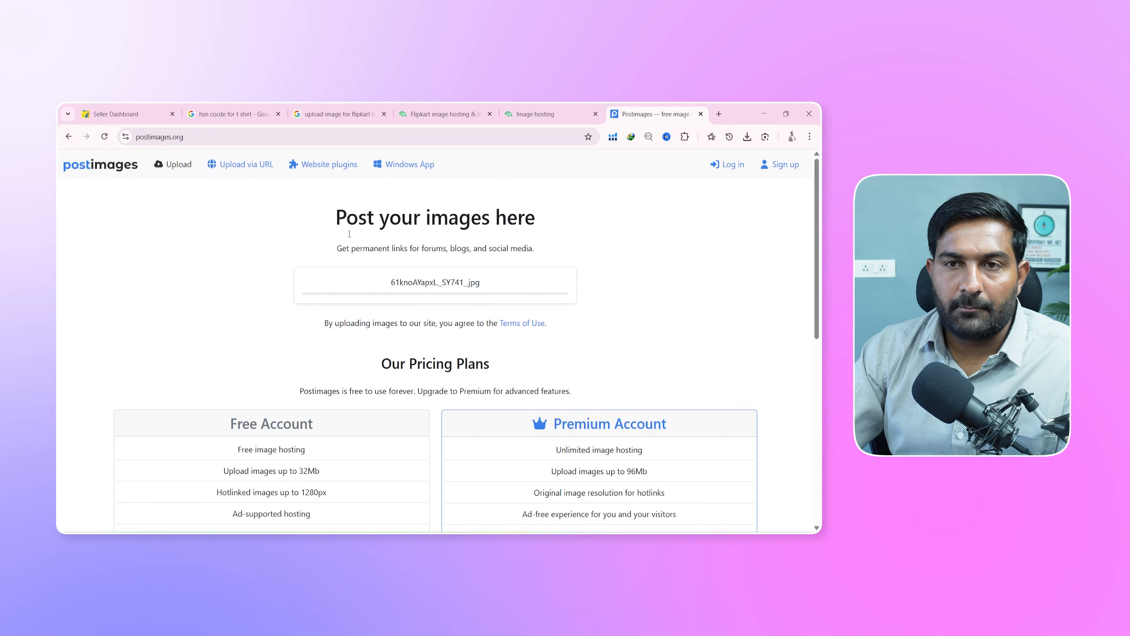
click(191, 141)
key(ctrl+c)
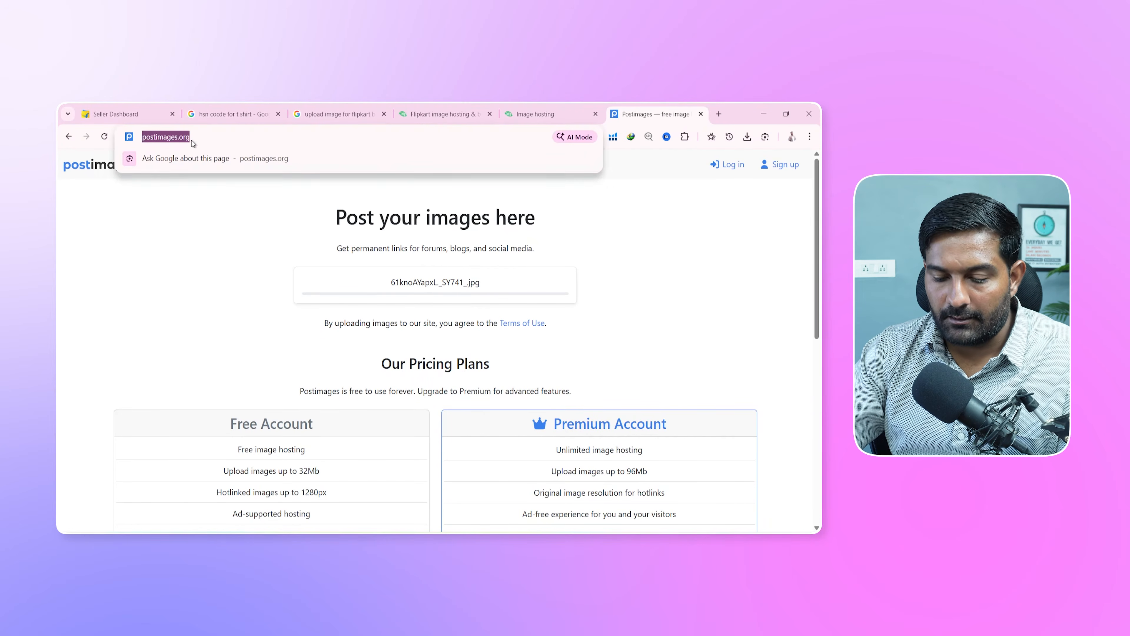
key(Return)
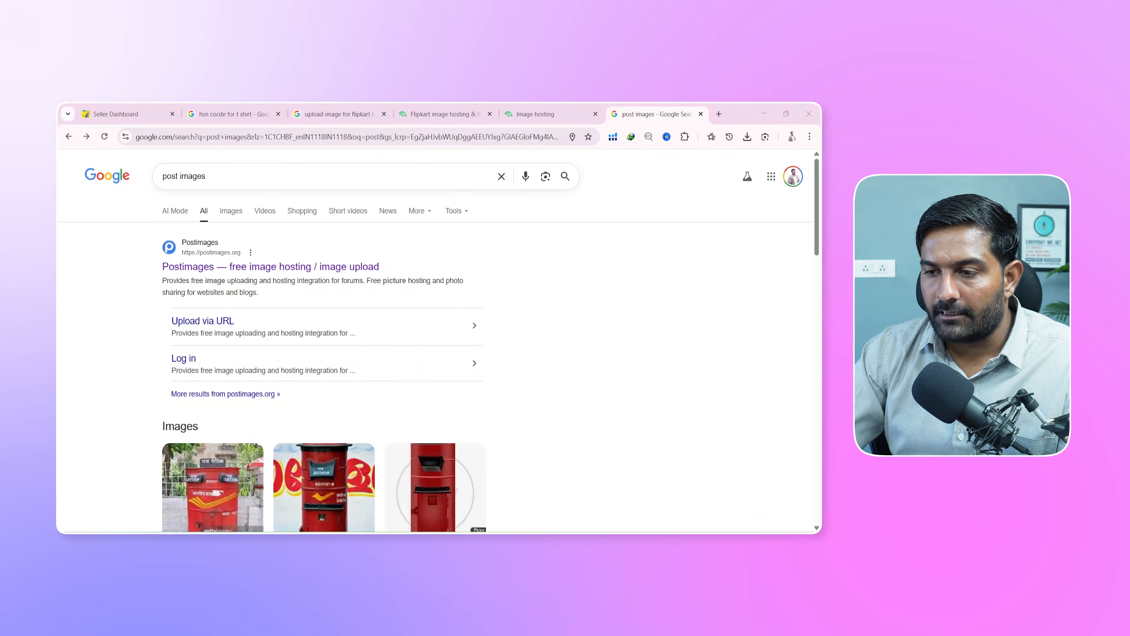
key(alt+Tab)
key(ctrl+v)
drag(537, 413, 533, 471)
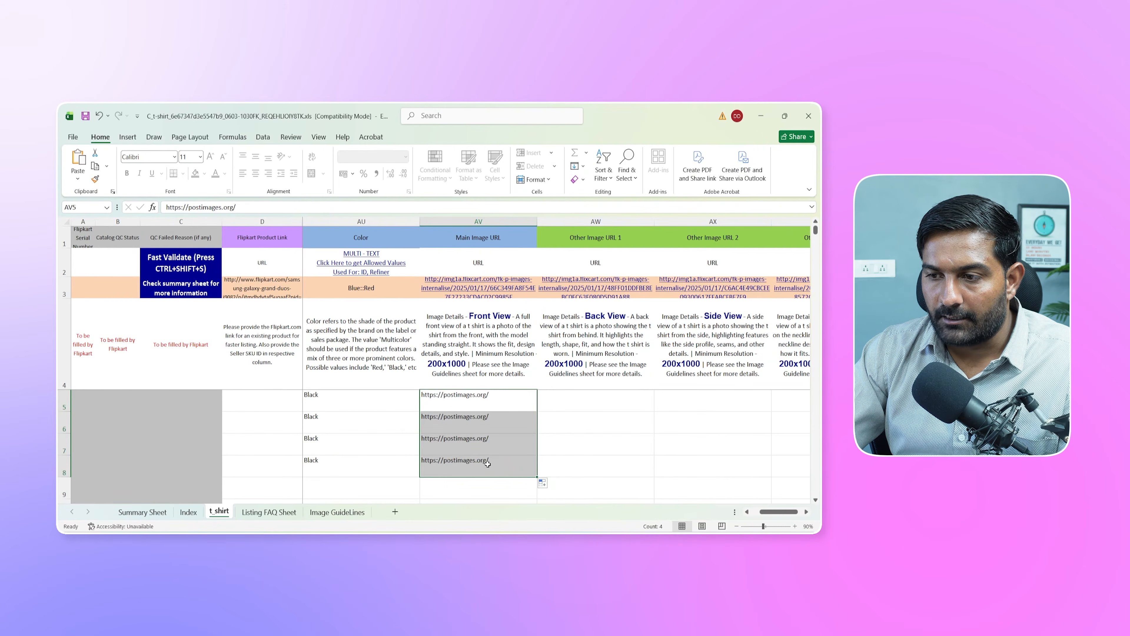
Copy the Main Image URL link from AV5 into the next three image URL columns of row 5, AW5 to AY5.
click(568, 399)
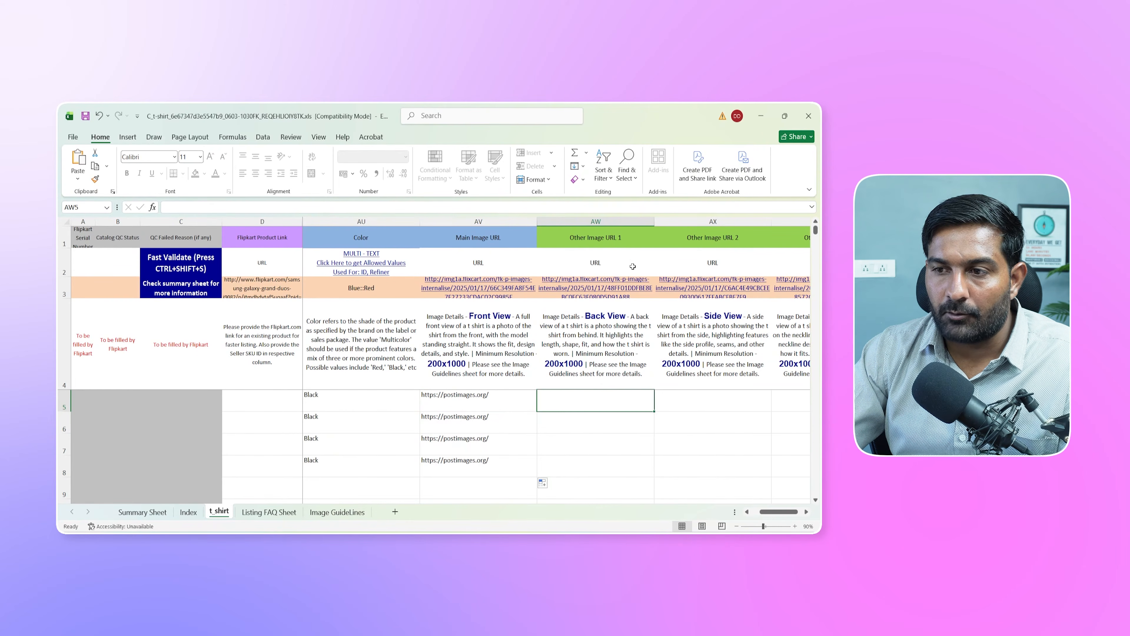
key(ctrl+c)
click(484, 403)
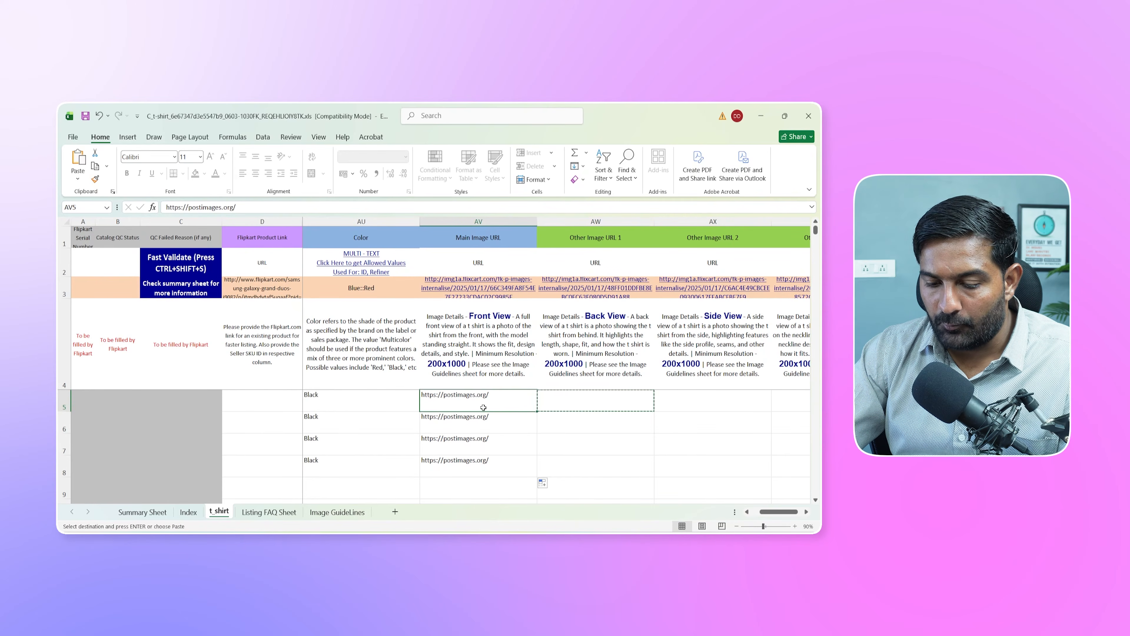
key(ctrl+c)
click(590, 403)
key(ctrl+v)
click(708, 404)
key(ctrl+v)
click(792, 402)
key(ctrl+v)
Fill the Other Image URL 1 link down to AW8 and try the same for Other Image URL 2 in column AX.
click(591, 406)
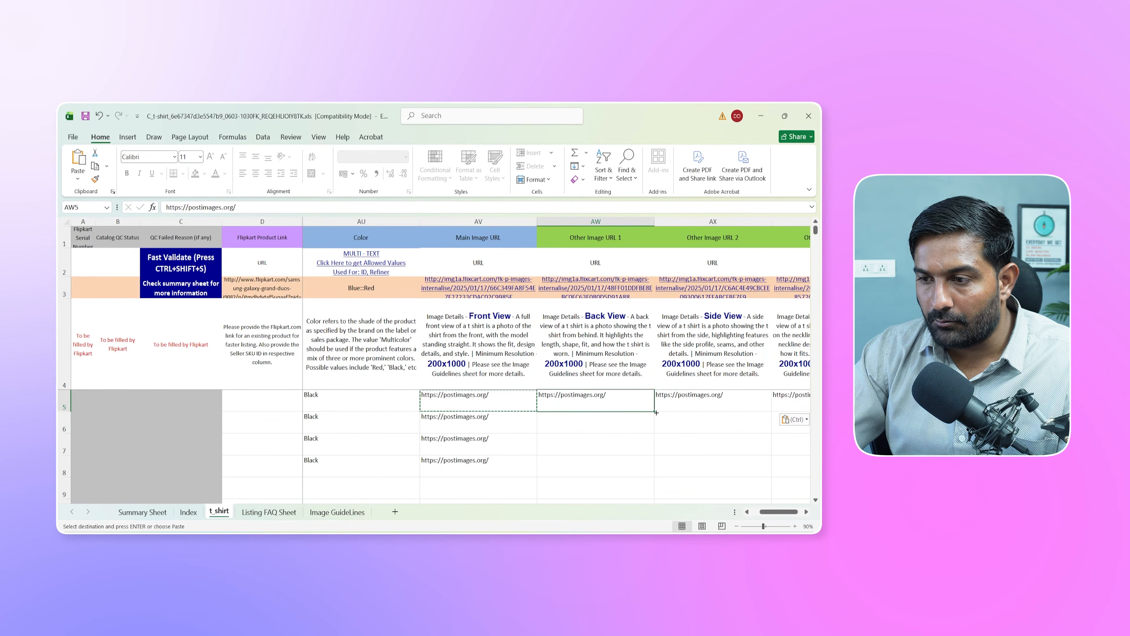
double_click(653, 411)
click(712, 404)
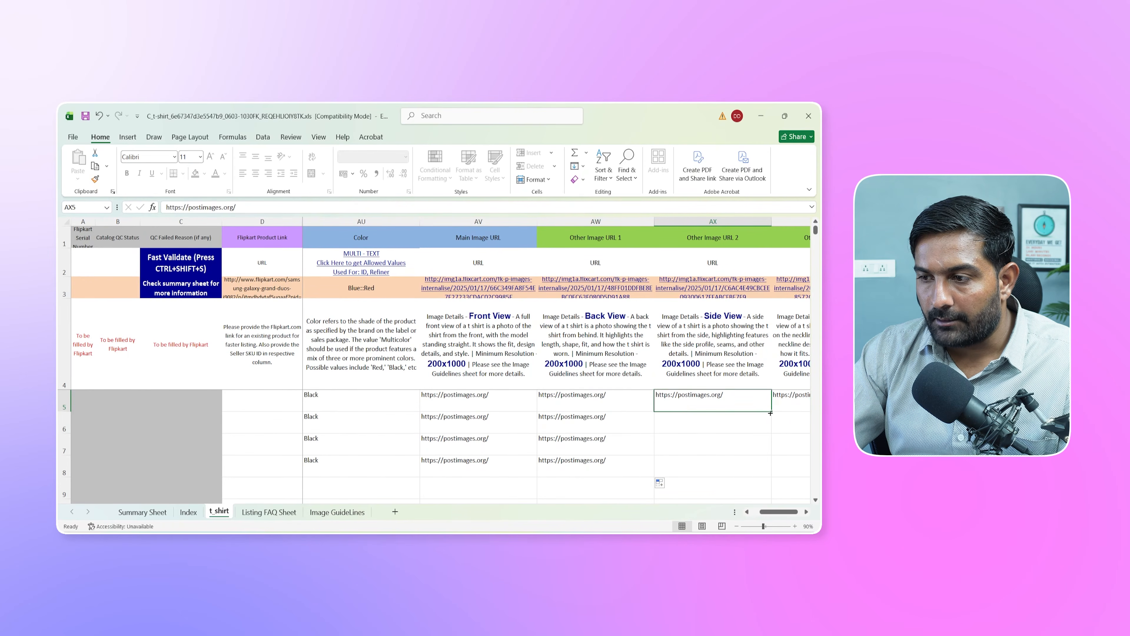
click(770, 415)
click(765, 407)
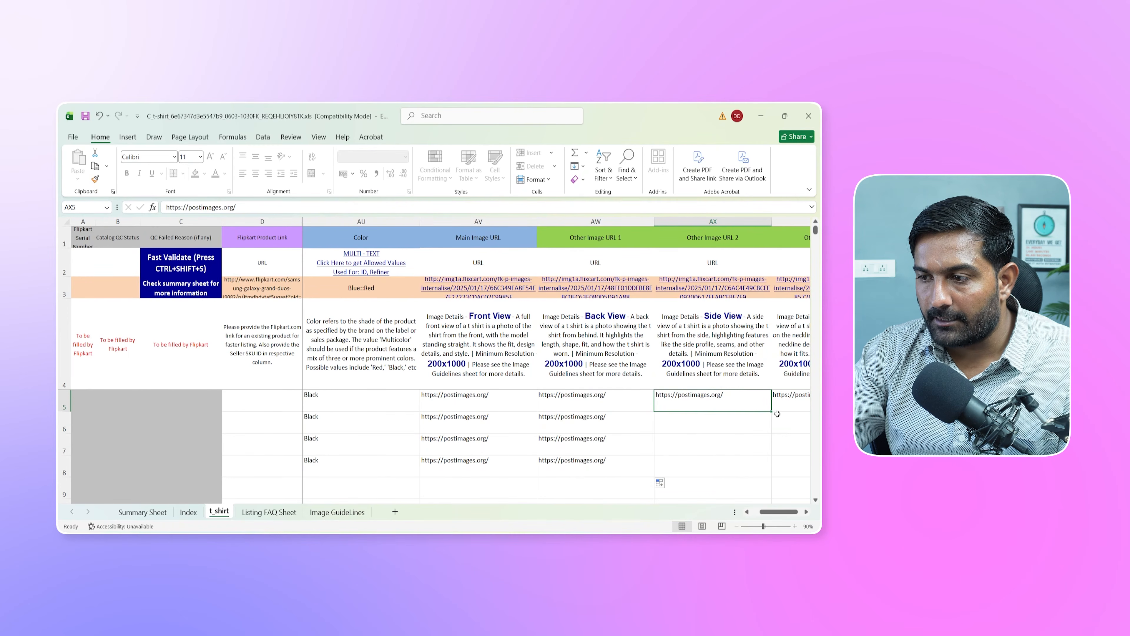
Review the remaining template columns, from the other image URLs through the recommended attributes to Product Title in column BT.
click(807, 513)
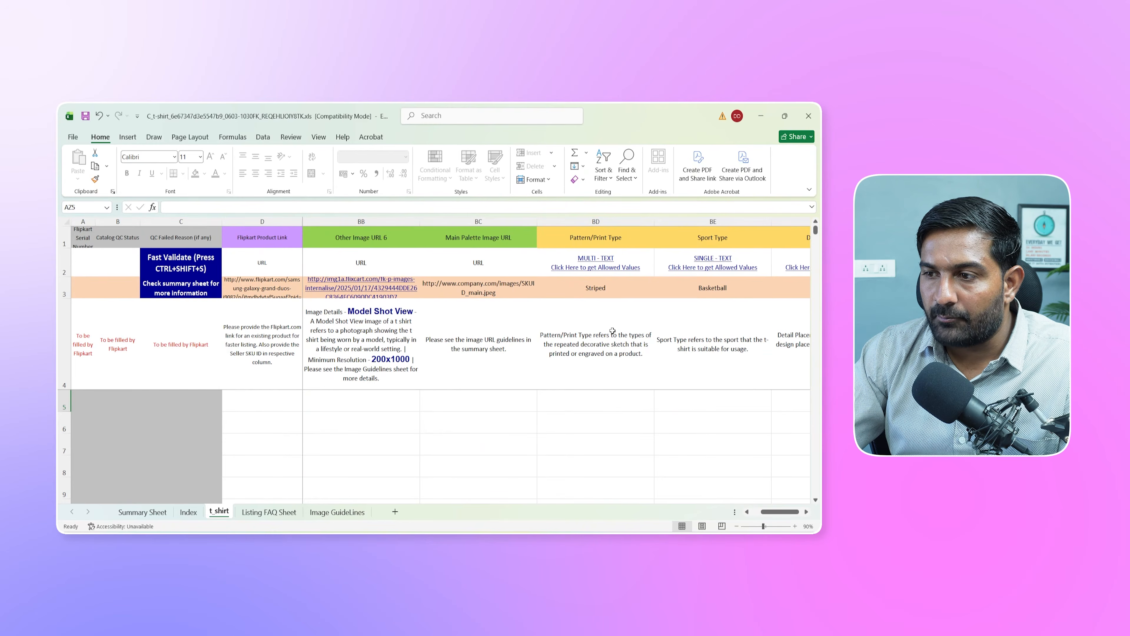
click(806, 511)
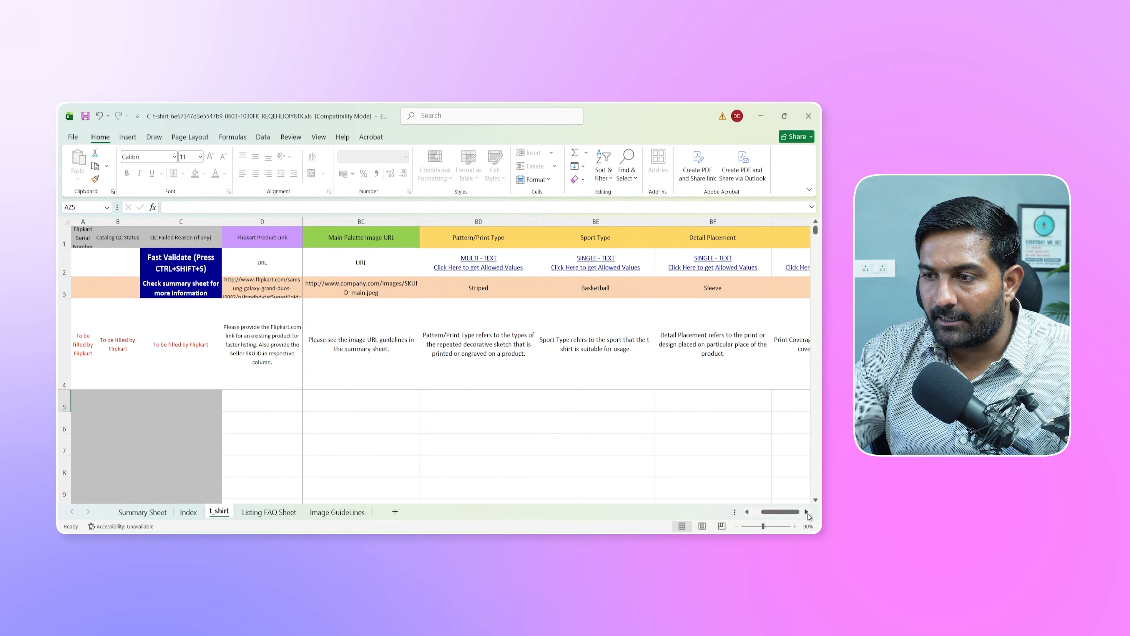
click(807, 512)
click(807, 511)
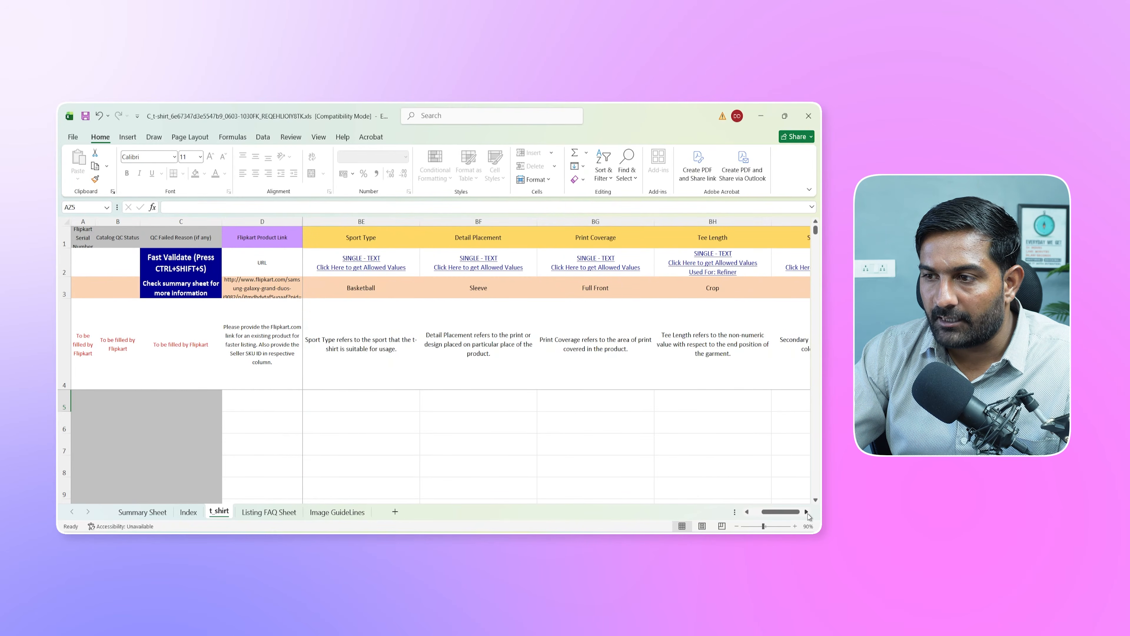
click(807, 512)
click(807, 511)
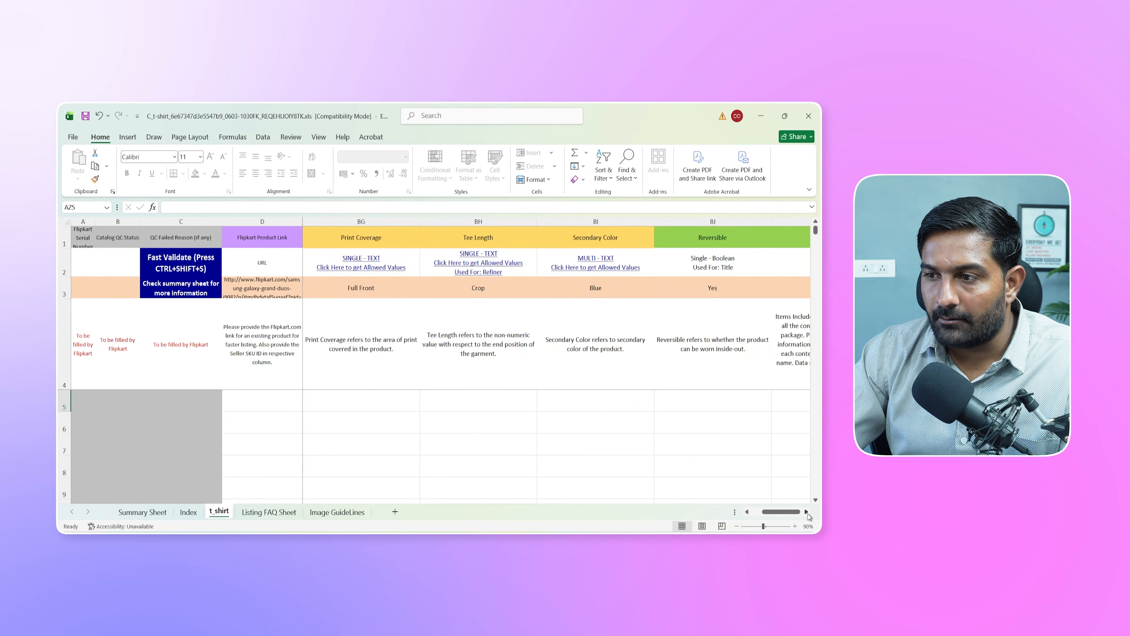
click(807, 512)
click(807, 512)
click(806, 511)
click(807, 512)
click(807, 512)
click(807, 512)
click(807, 511)
click(807, 512)
click(807, 511)
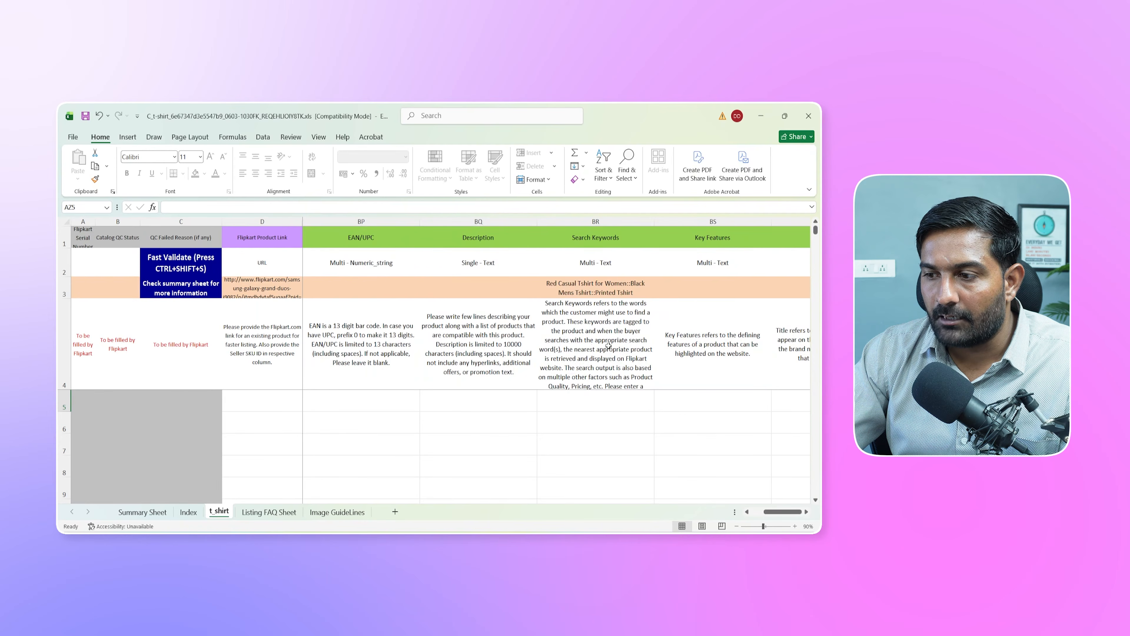
click(806, 512)
click(806, 512)
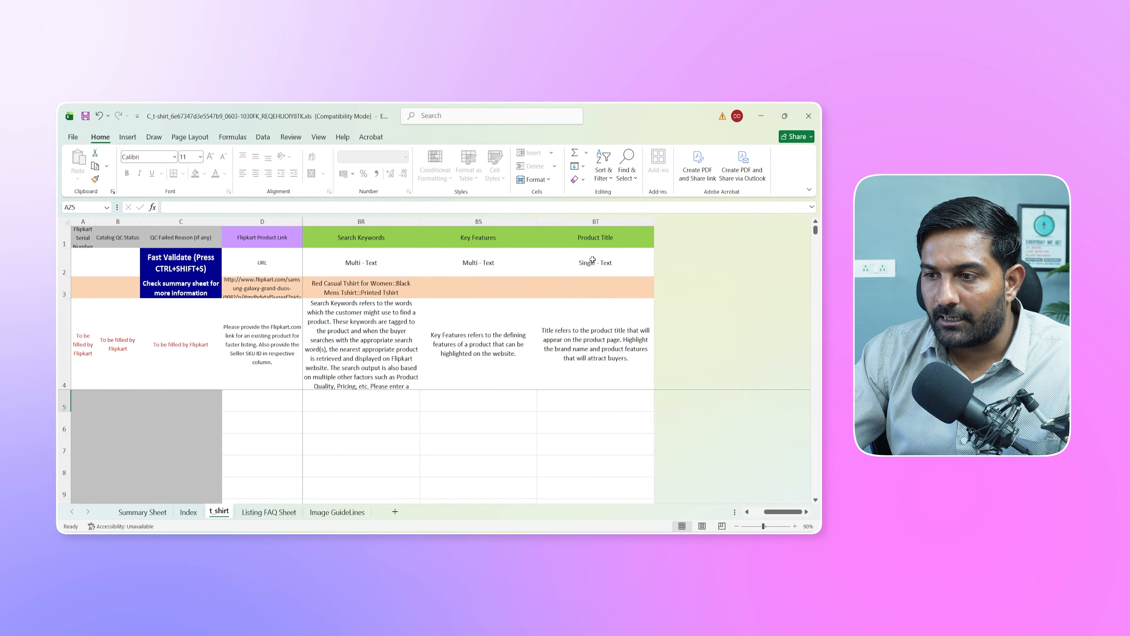
click(590, 394)
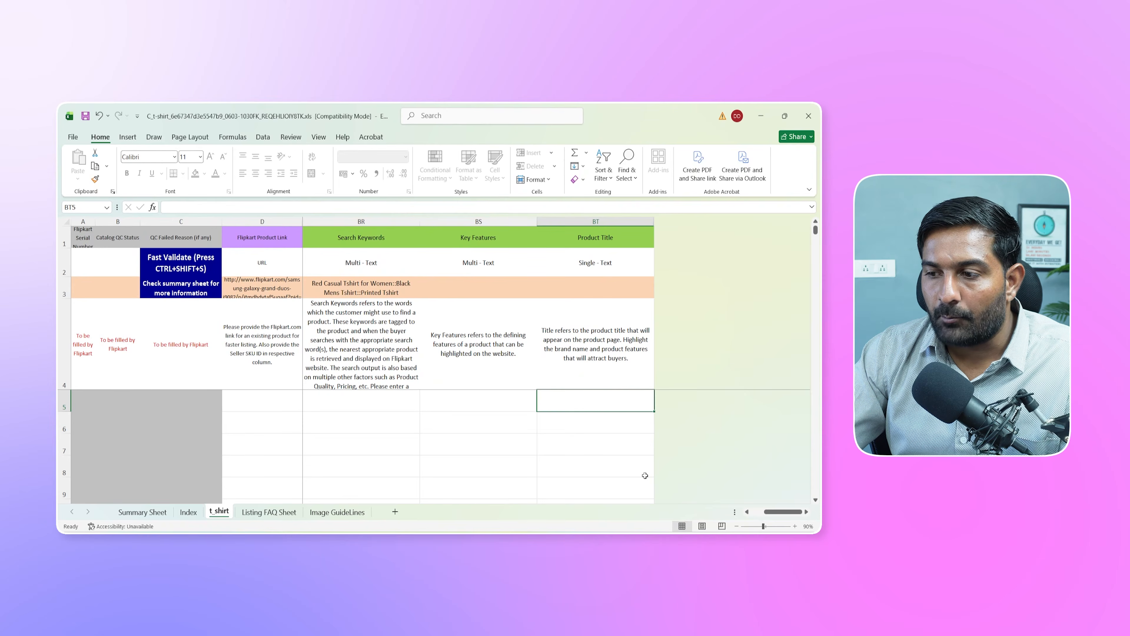
Go back through the optional columns and examine the Video URL column BL.
click(746, 512)
click(745, 512)
click(746, 511)
click(746, 512)
click(746, 512)
click(745, 512)
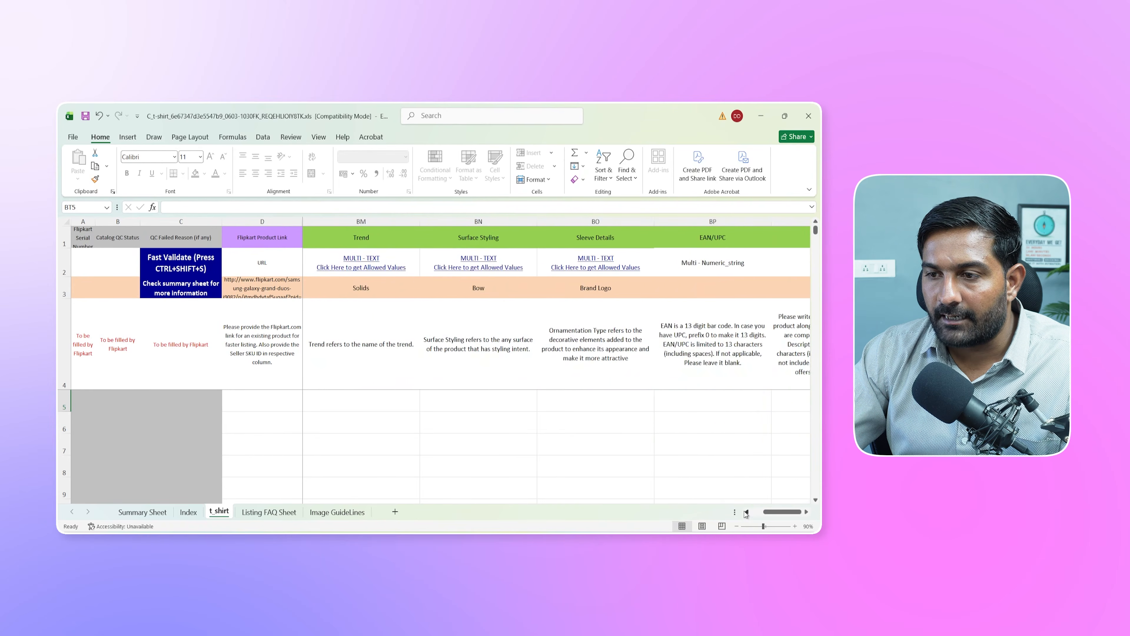
click(746, 511)
click(454, 394)
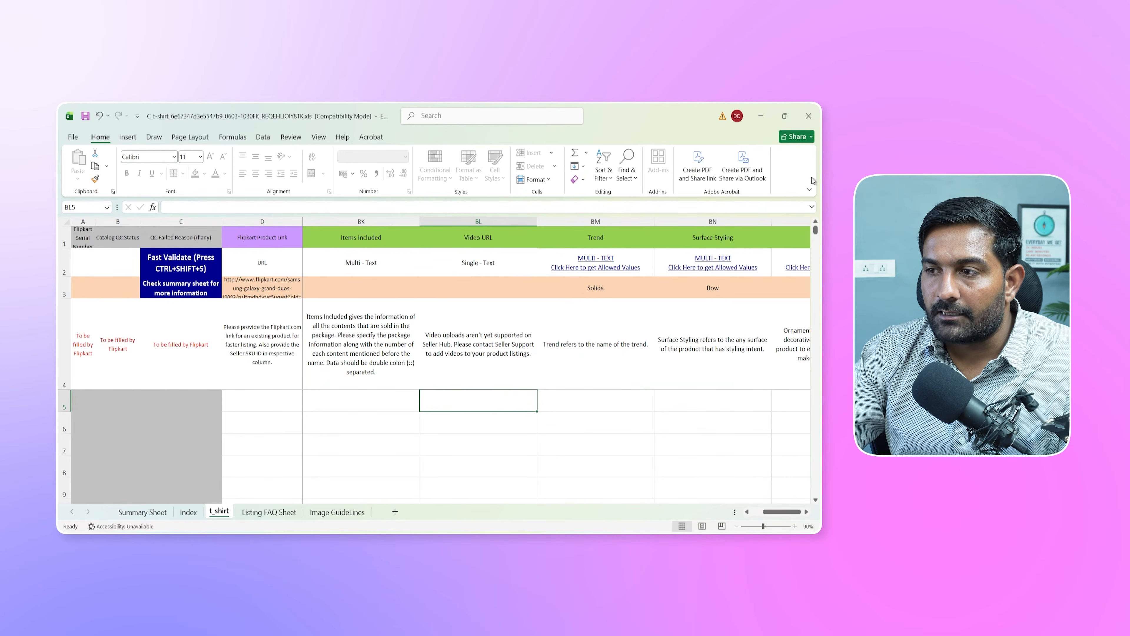
Close the workbook and upload the filled C_t-shirt Excel template on Seller Hub's Add Listings in Bulk page.
click(809, 115)
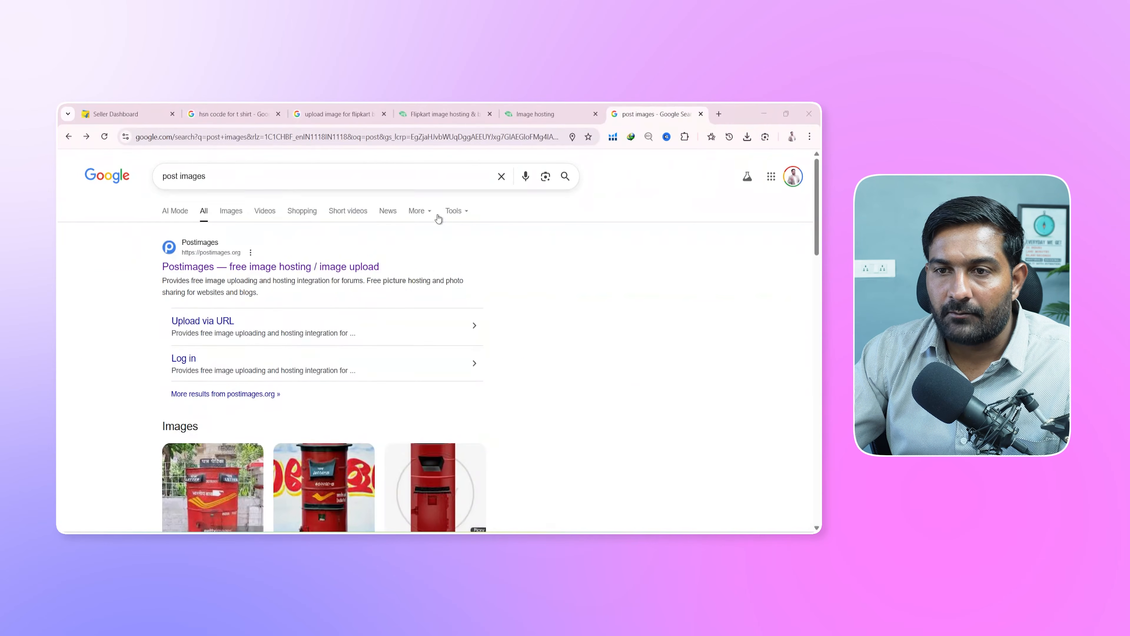
click(139, 109)
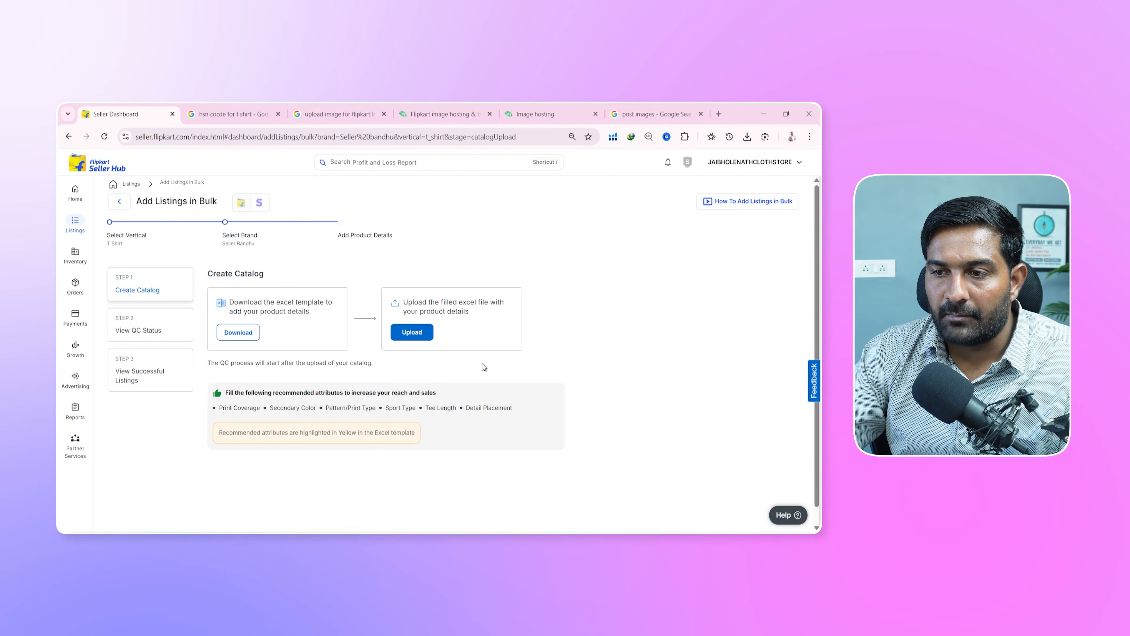
click(412, 332)
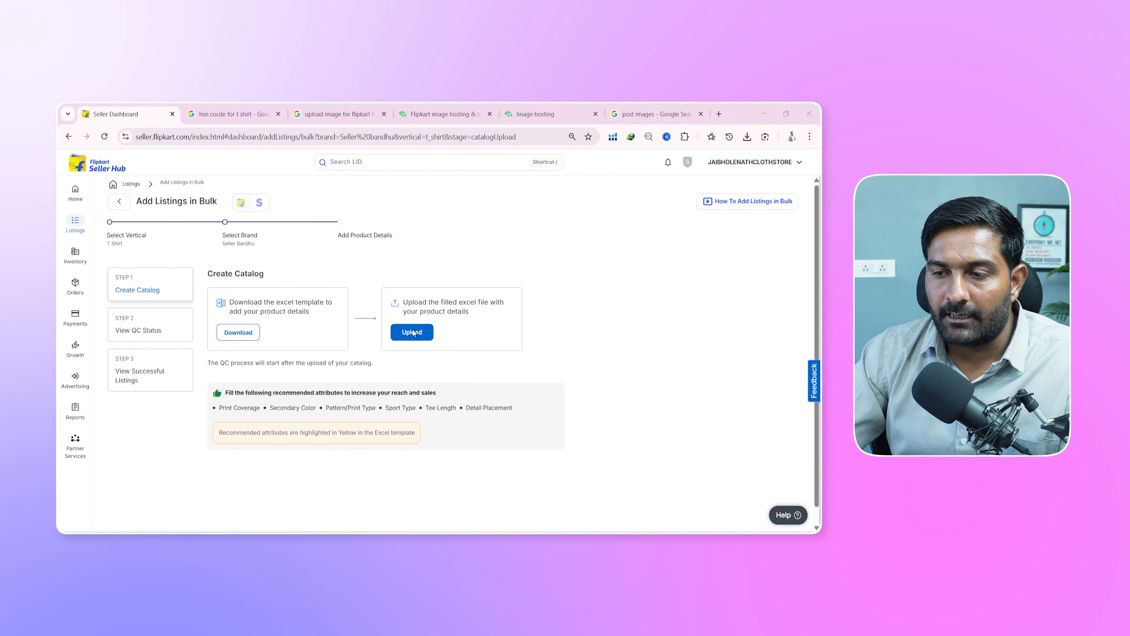
click(183, 231)
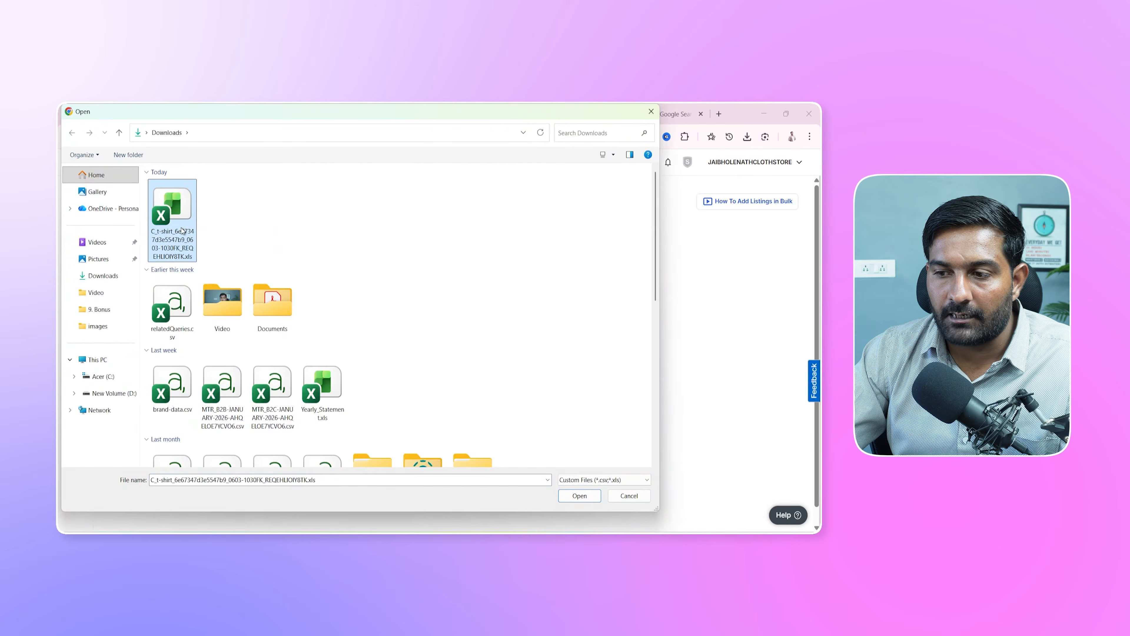
click(579, 495)
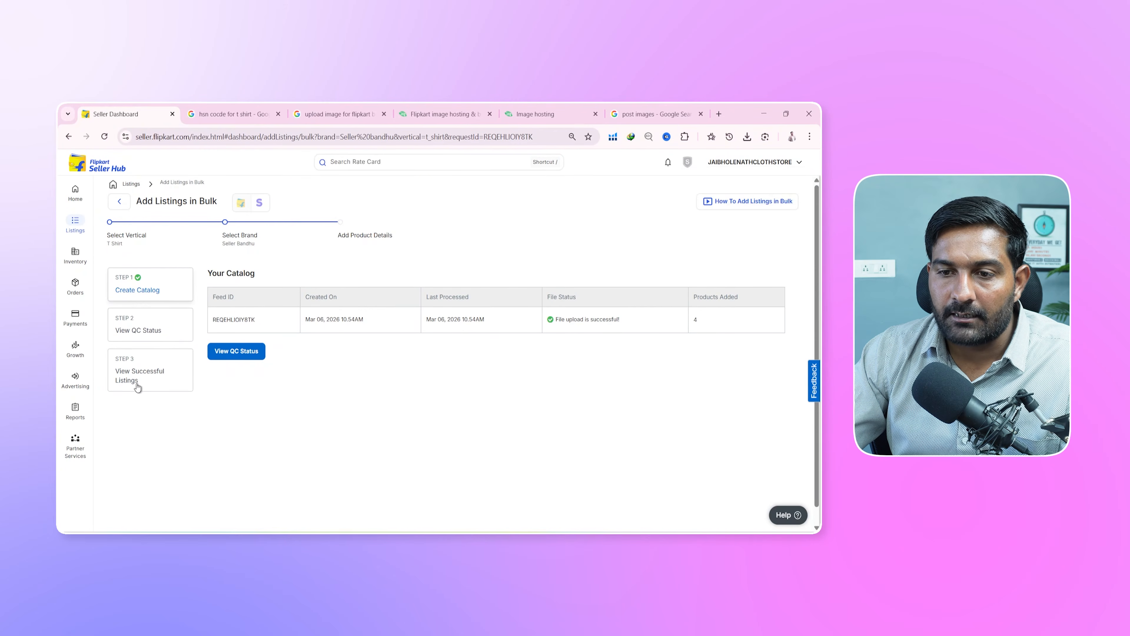
View the successful listings for the uploaded T-shirt catalog.
click(151, 379)
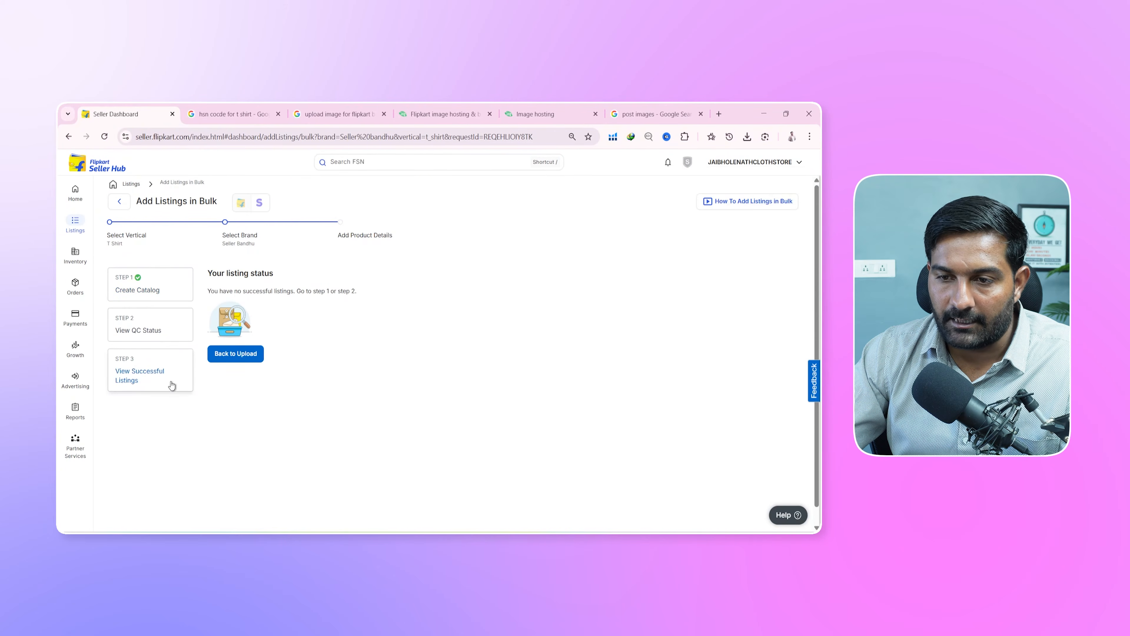
Check the QC status of the uploaded T-shirt catalog, then request and download the Excel error file for the failed listings.
click(151, 332)
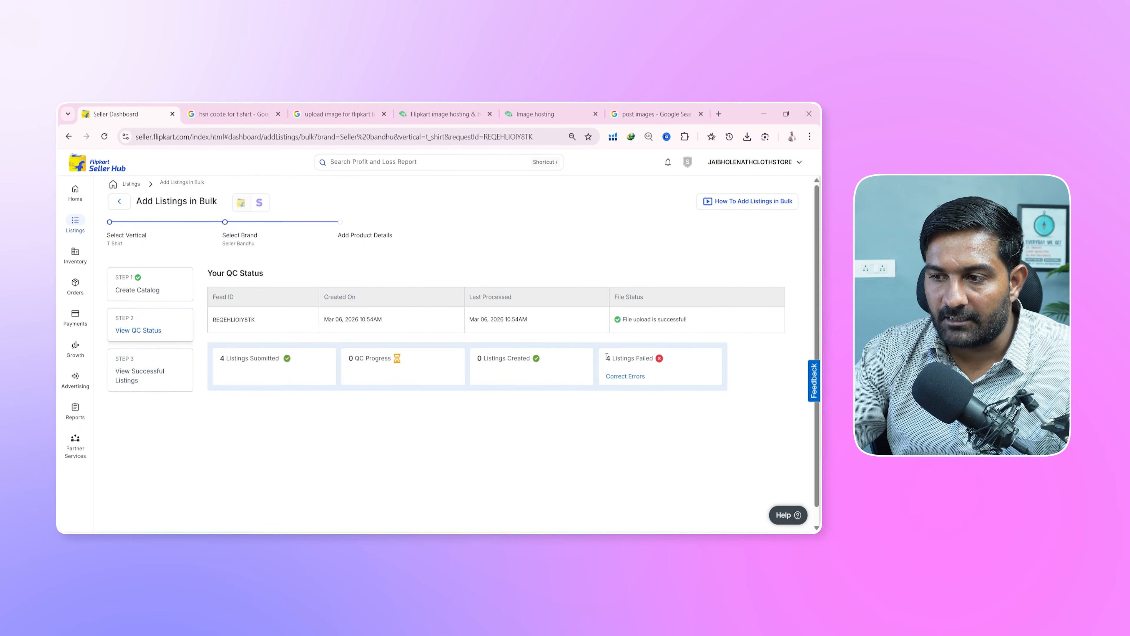
drag(608, 361, 667, 366)
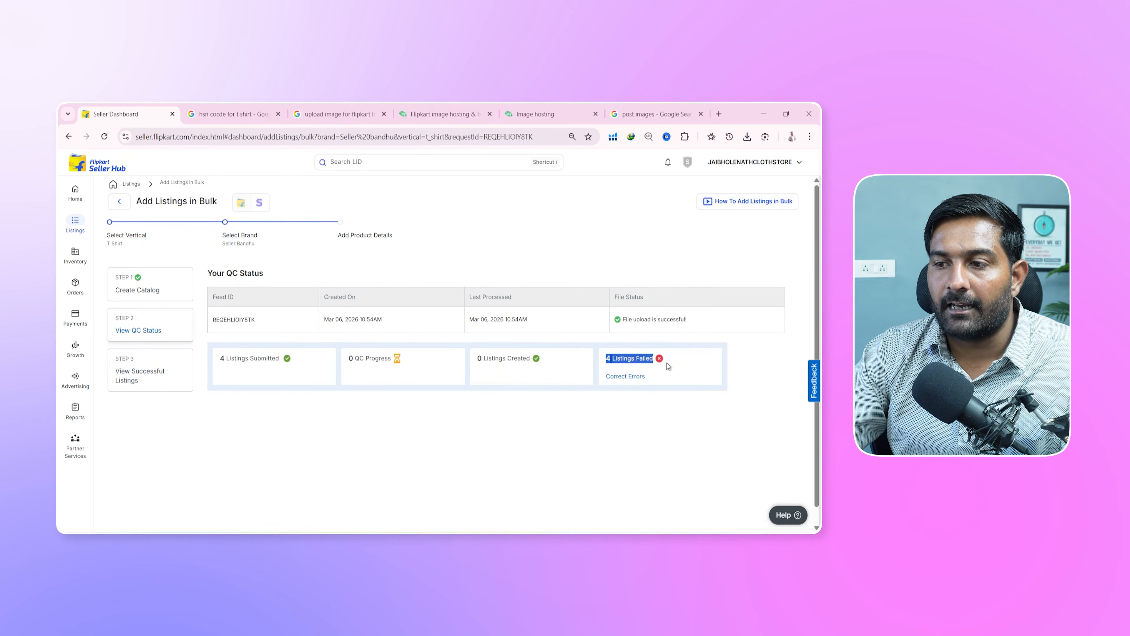
click(618, 379)
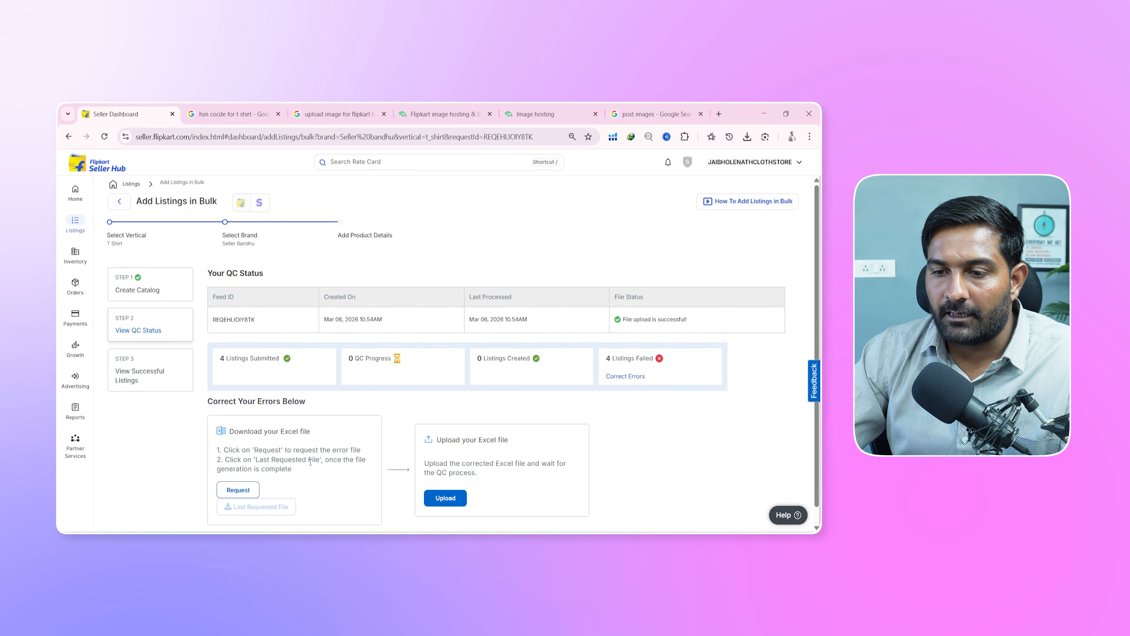
click(238, 489)
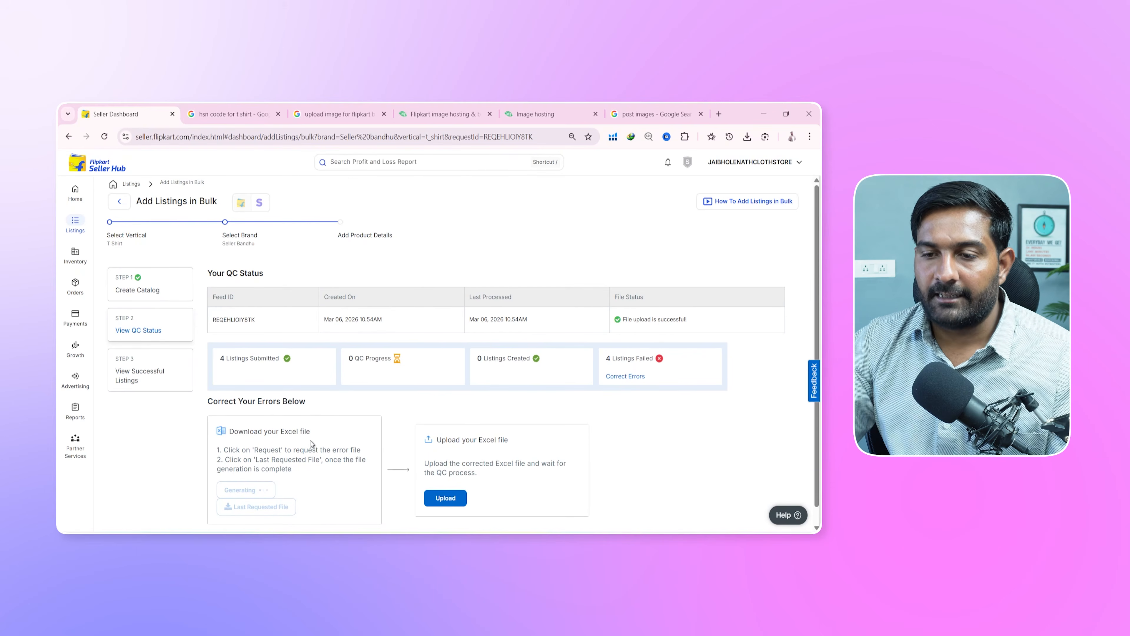
click(327, 507)
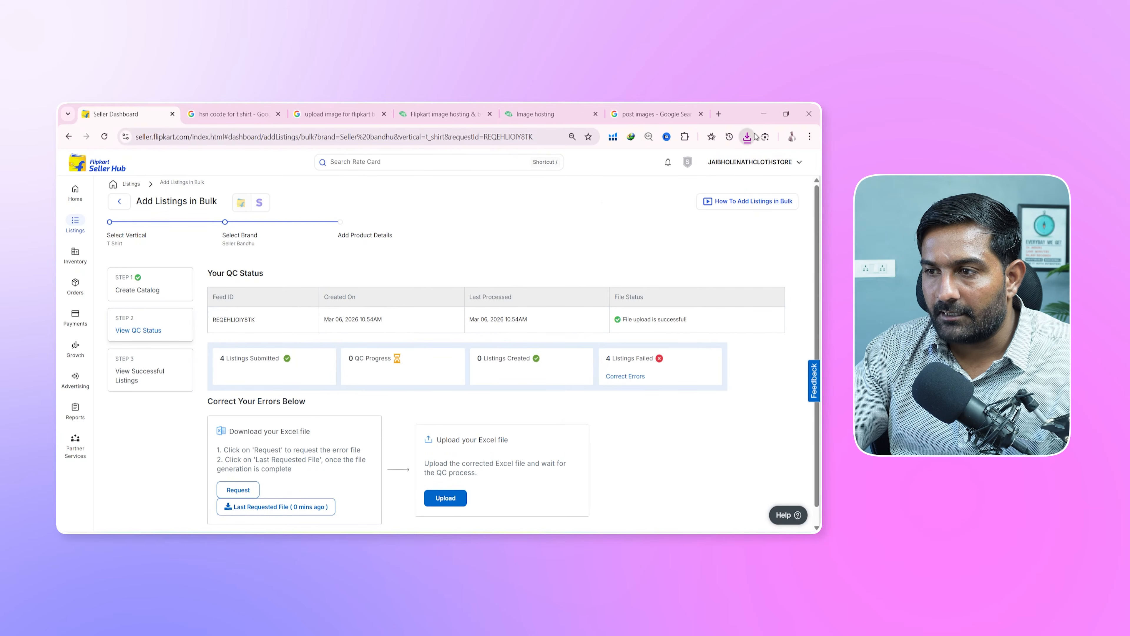
Open the downloaded error workbook, examine the QC Failed Reason column on the t_shirt sheet, and close the workbook.
click(748, 137)
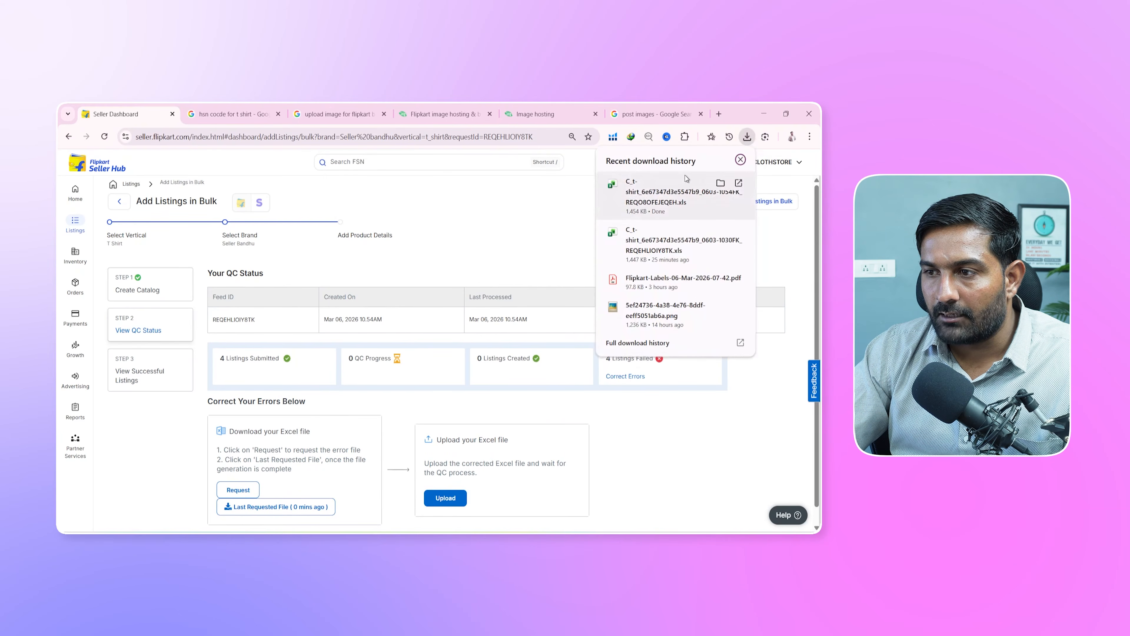
click(666, 187)
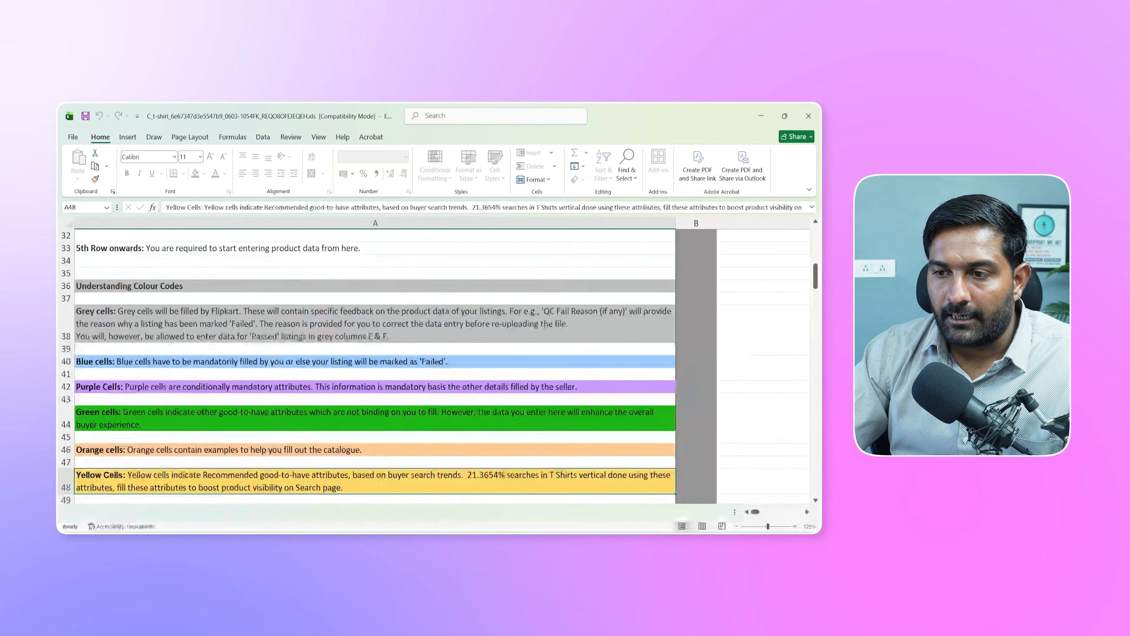
click(219, 511)
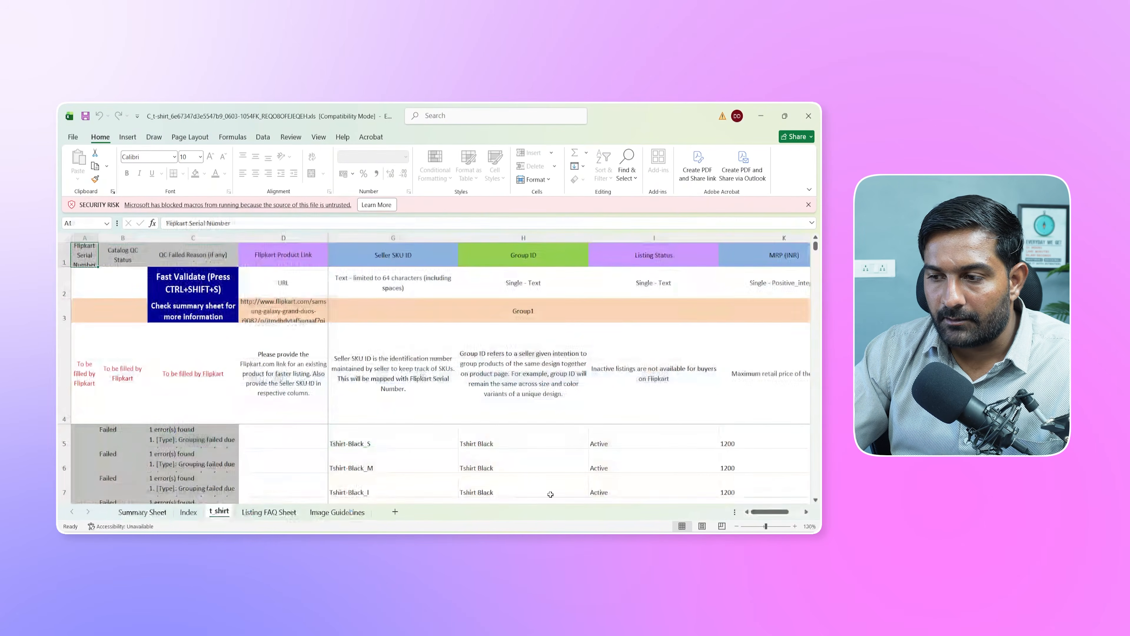
mouse_move(769, 511)
mouse_down()
mouse_move(815, 506)
mouse_move(765, 511)
mouse_up()
scroll(607, 419, down, 4)
scroll(608, 423, down, 5)
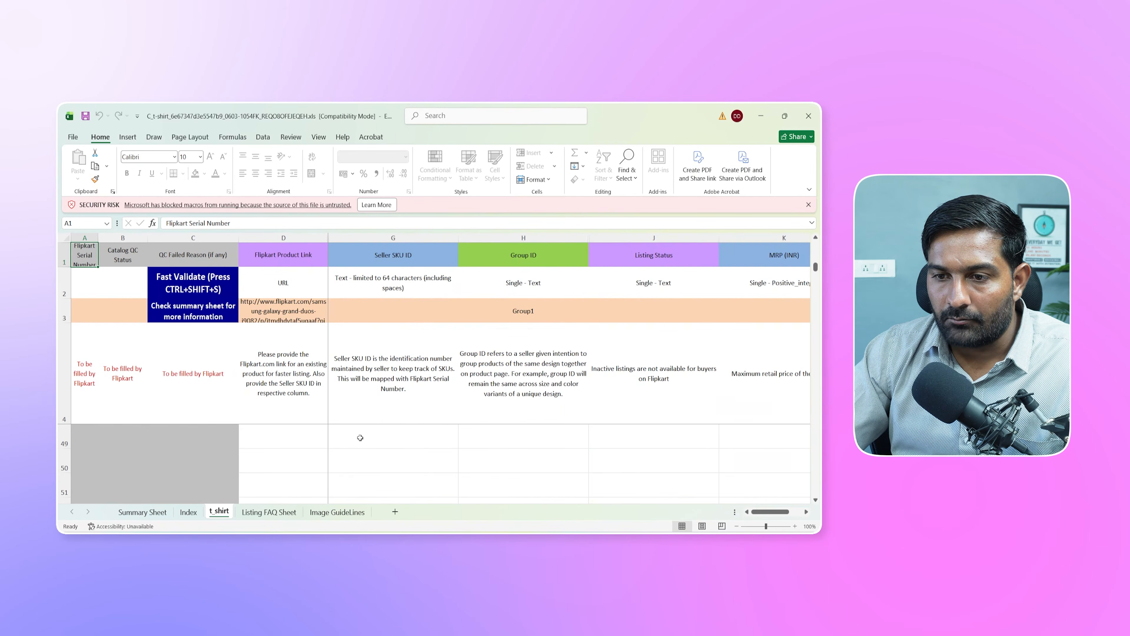
click(809, 115)
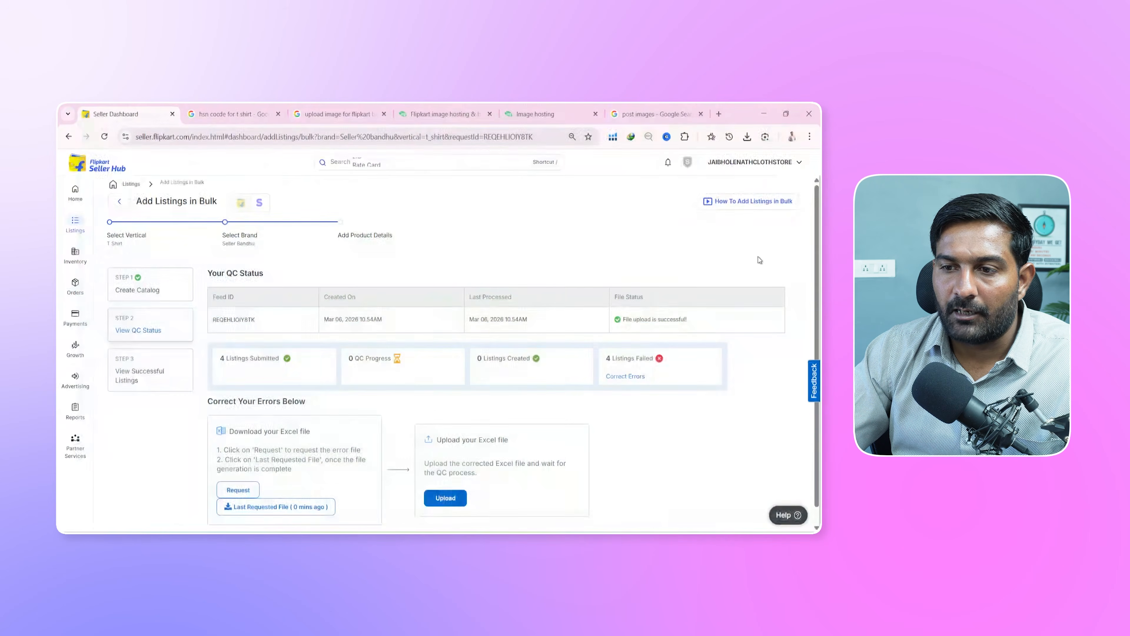